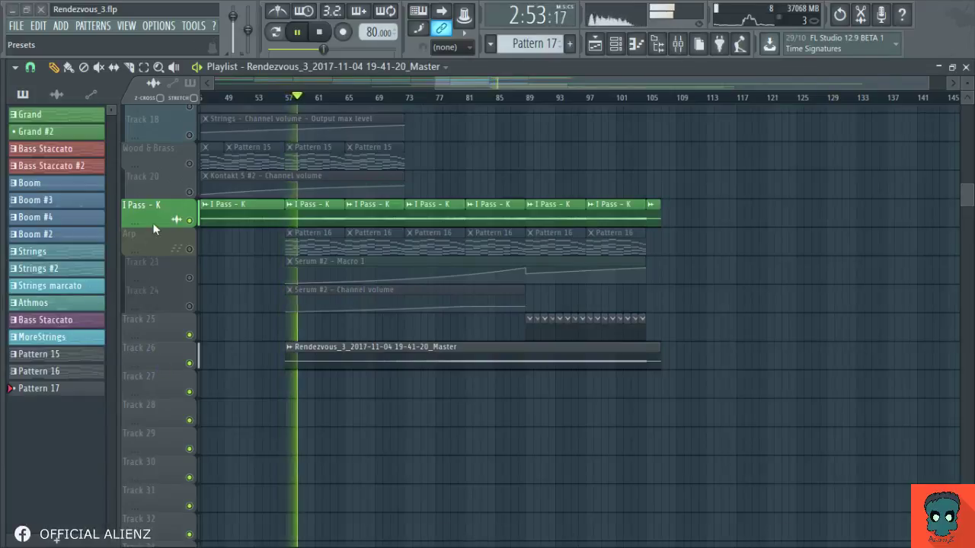
# Rename Track 26 and its recorded master audio clip to "I Pass - Arp" with the green colour
pyautogui.click(156, 358)
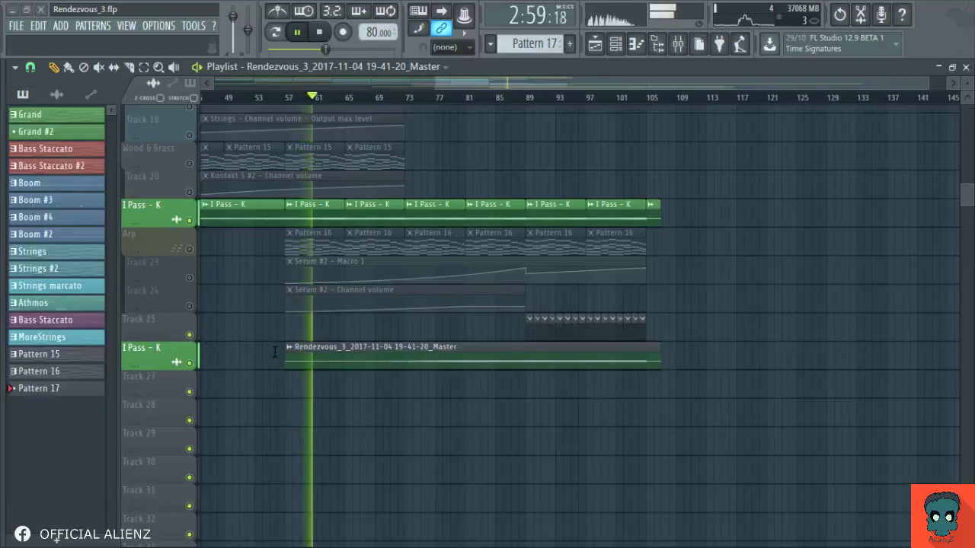
pyautogui.press('Return')
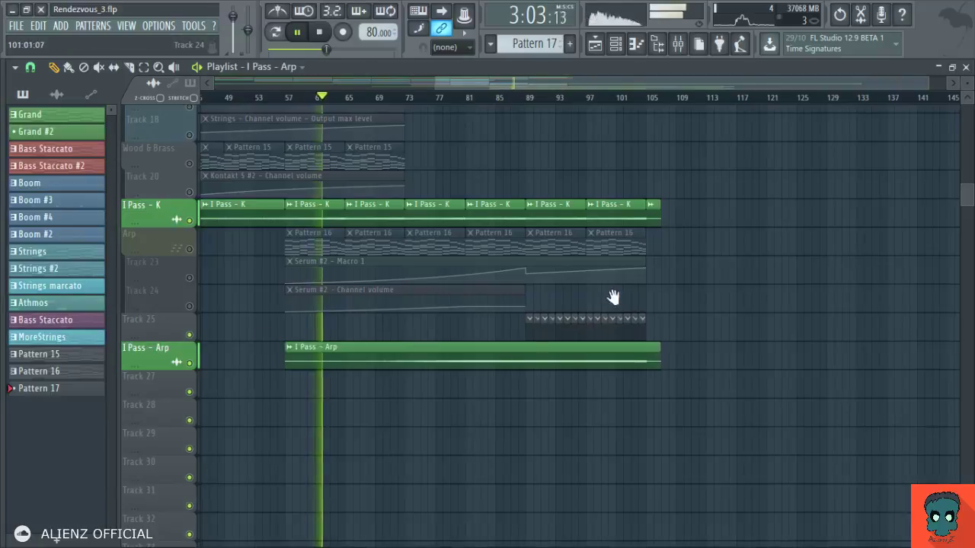
pyautogui.moveTo(613, 297); pyautogui.dragTo(583, 324)
# Enable FabFilter Pro-L on the Master mixer track, set its gain to +4.77 dB and return to the playlist
pyautogui.click(679, 44)
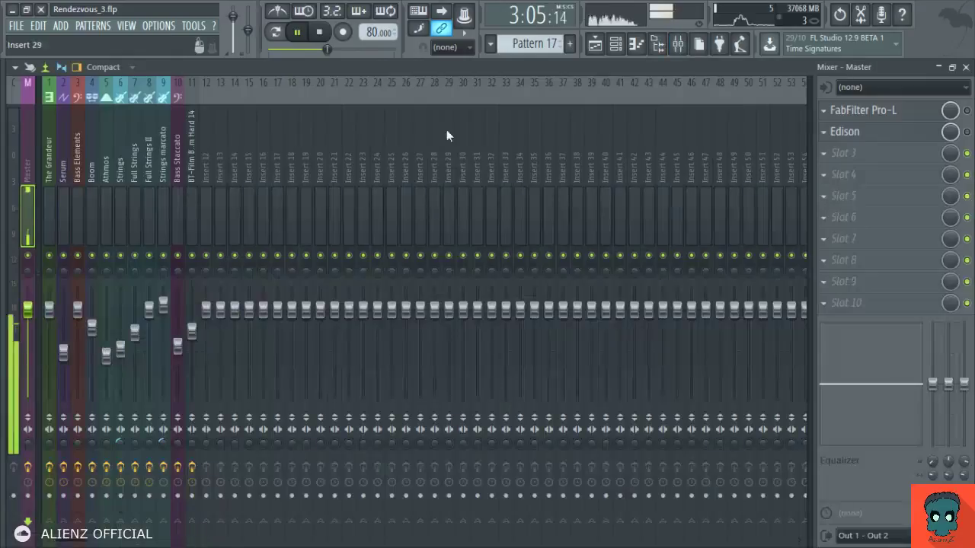
pyautogui.click(906, 113)
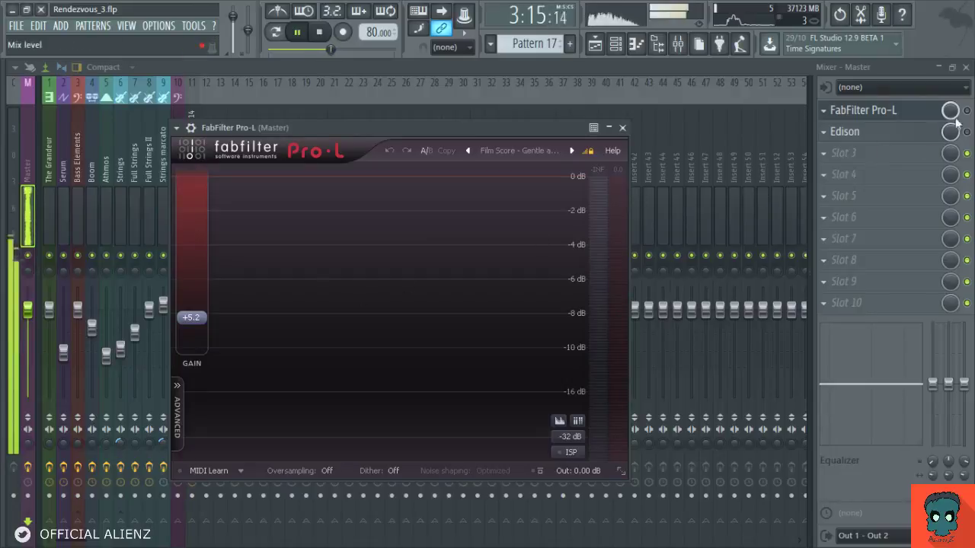
pyautogui.click(899, 113)
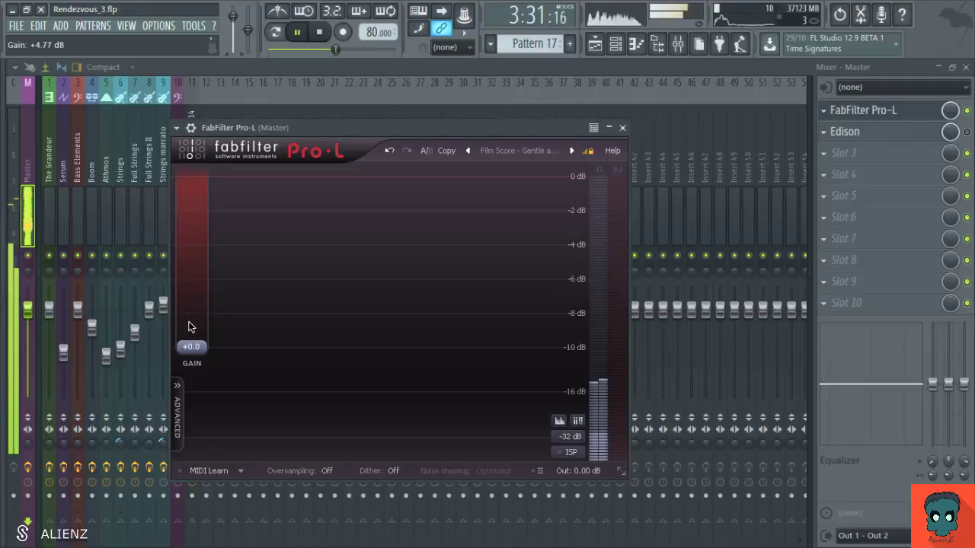
pyautogui.press('F5')
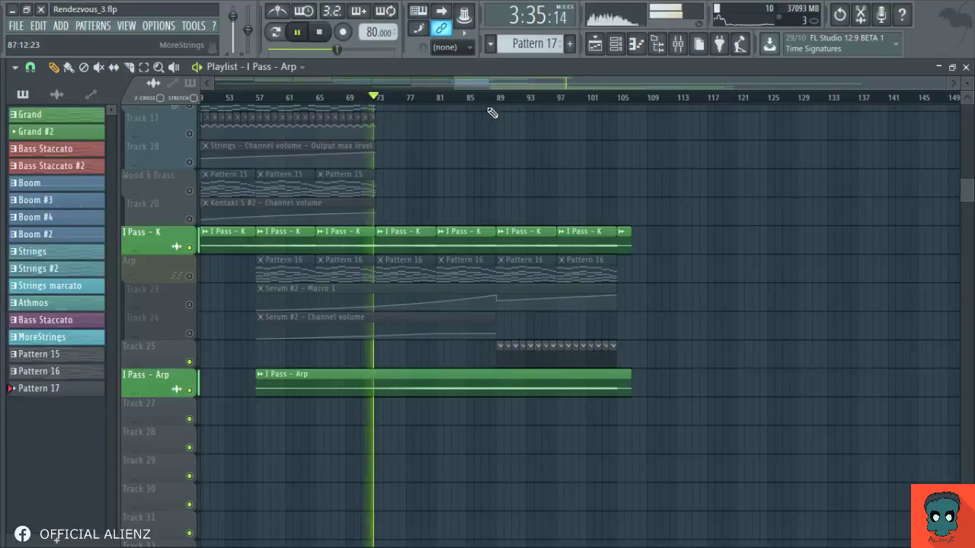
# Examine the I Pass - K, Arp and Serum automation clips in the playlist between bars 57 and 105
pyautogui.scroll(1, 591, 178)
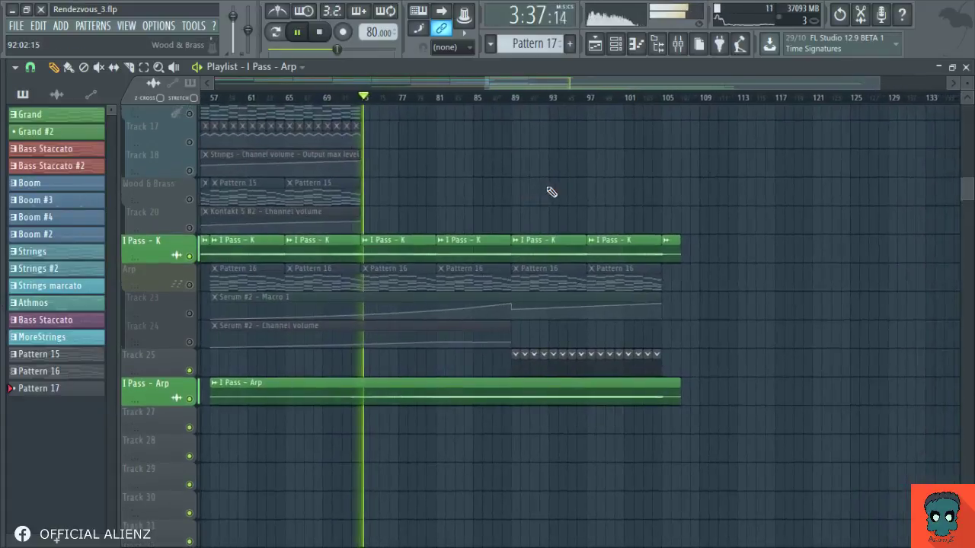
pyautogui.moveTo(549, 188); pyautogui.dragTo(577, 199)
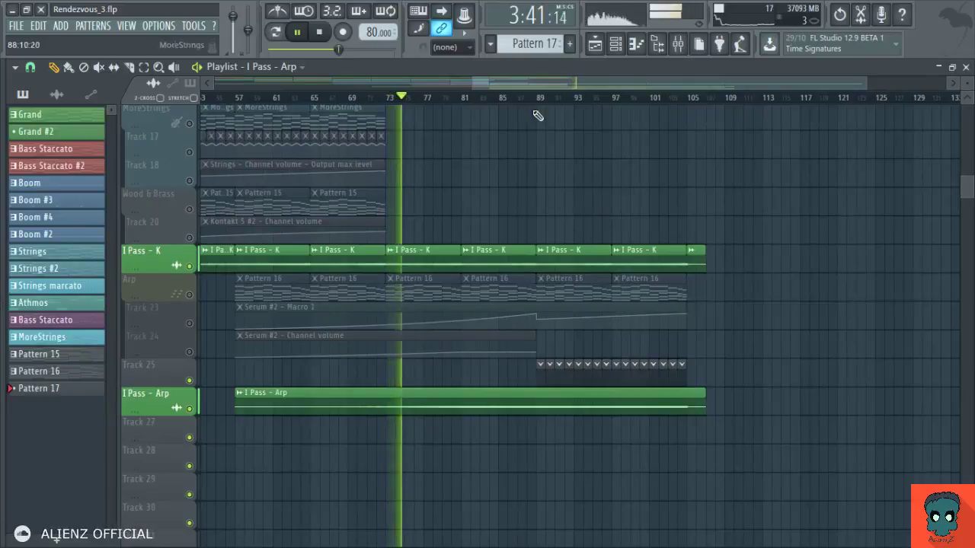
pyautogui.scroll(1, 597, 213)
pyautogui.scroll(2, 537, 86)
pyautogui.scroll(5, 496, 266)
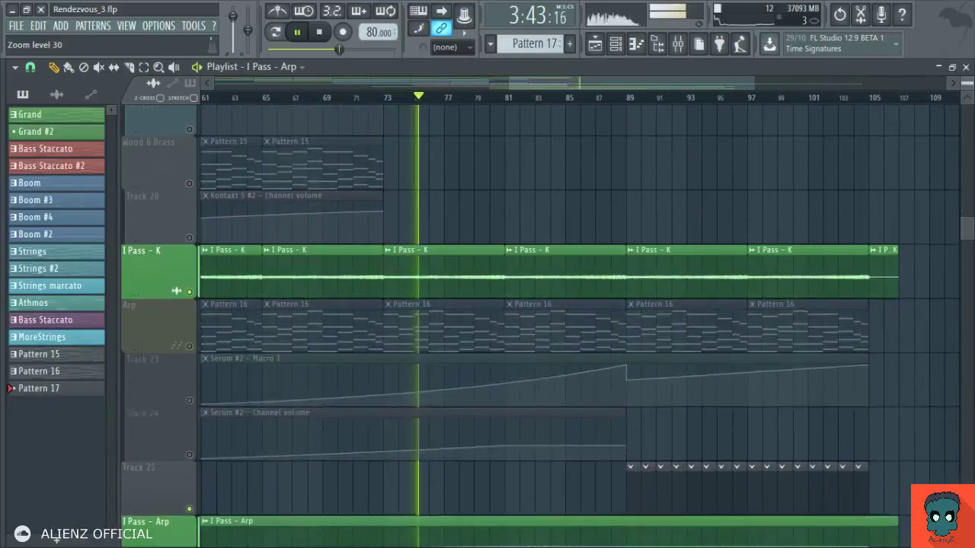
pyautogui.scroll(2, 507, 102)
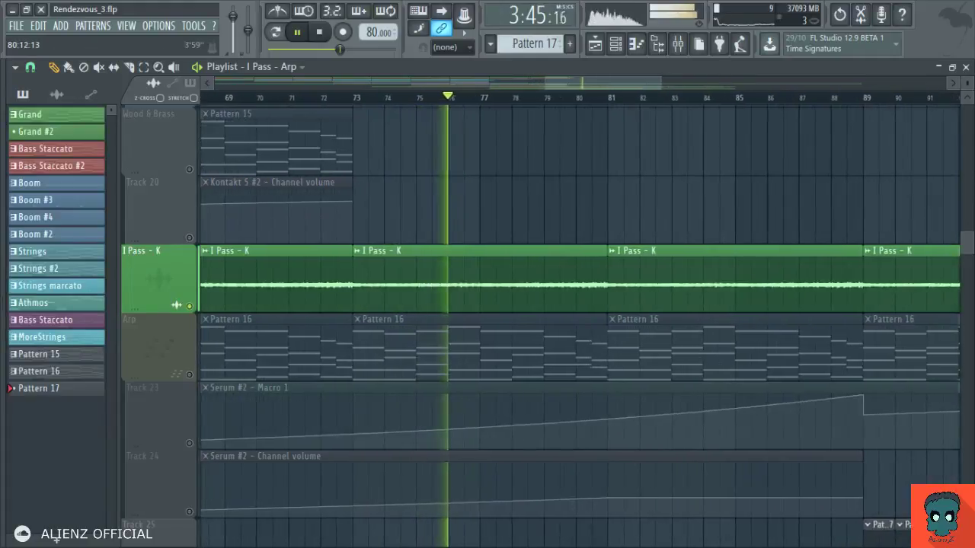
pyautogui.scroll(-2, 507, 102)
pyautogui.moveTo(571, 297); pyautogui.dragTo(531, 235)
pyautogui.scroll(-2, 521, 205)
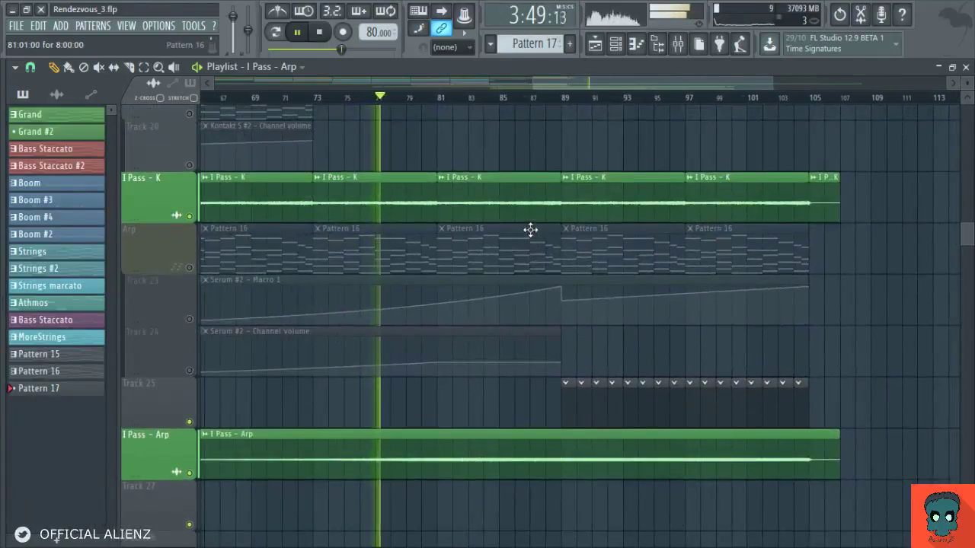
pyautogui.scroll(-1, 553, 78)
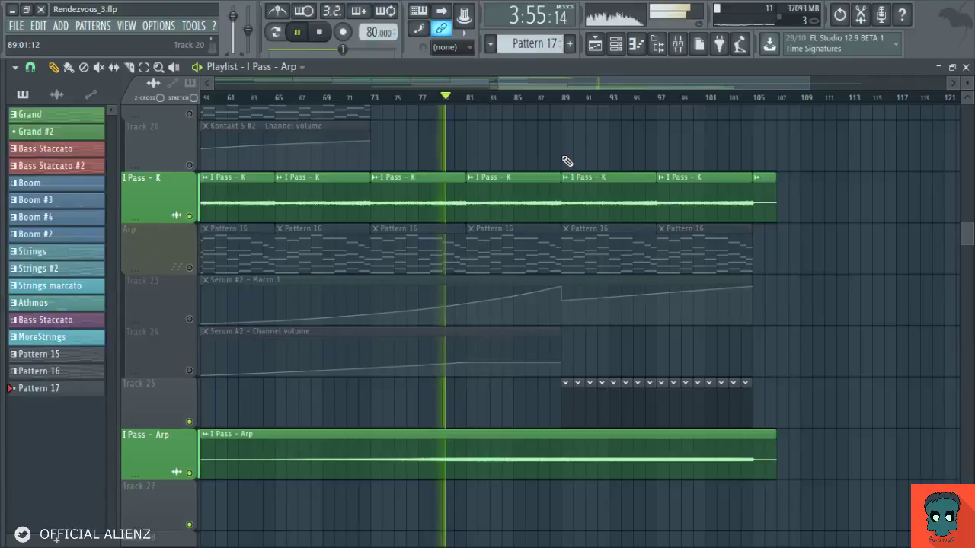
# Set the gain of the Master track's FabFilter Pro-L to +3.76 dB and close the plugin
pyautogui.click(677, 44)
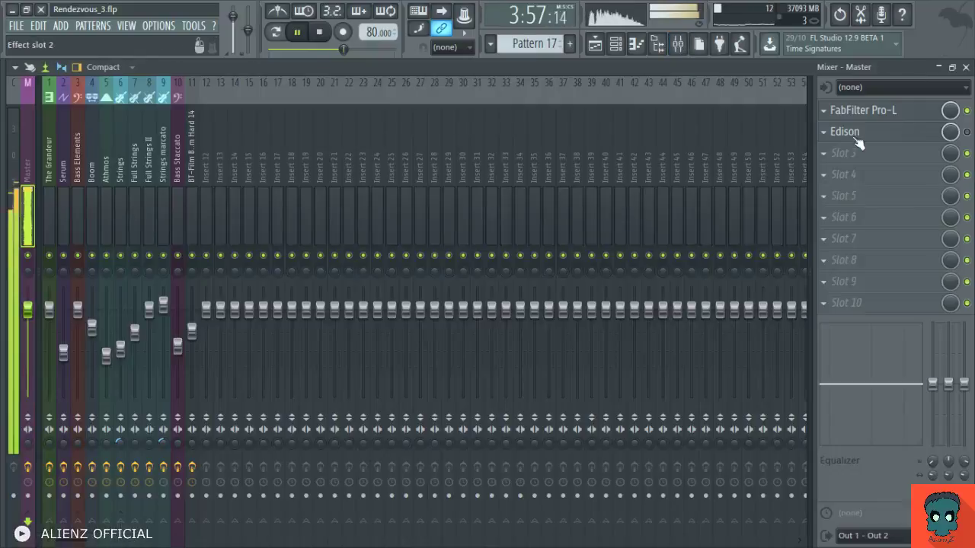
pyautogui.click(863, 111)
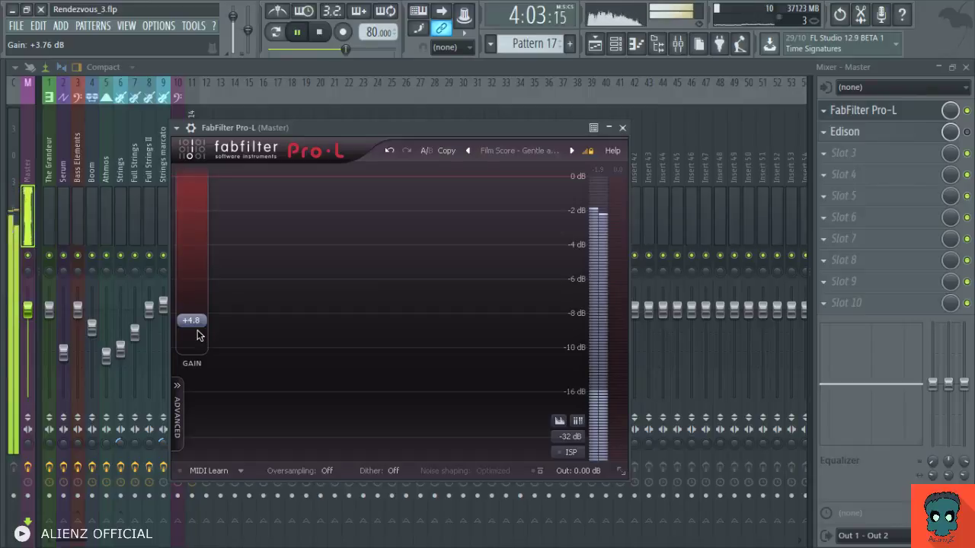
pyautogui.click(622, 127)
# Move the I Pass - Arp track up one place in the playlist, above the Pattern 17 clips
pyautogui.press('F5')
pyautogui.moveTo(587, 286); pyautogui.dragTo(546, 302)
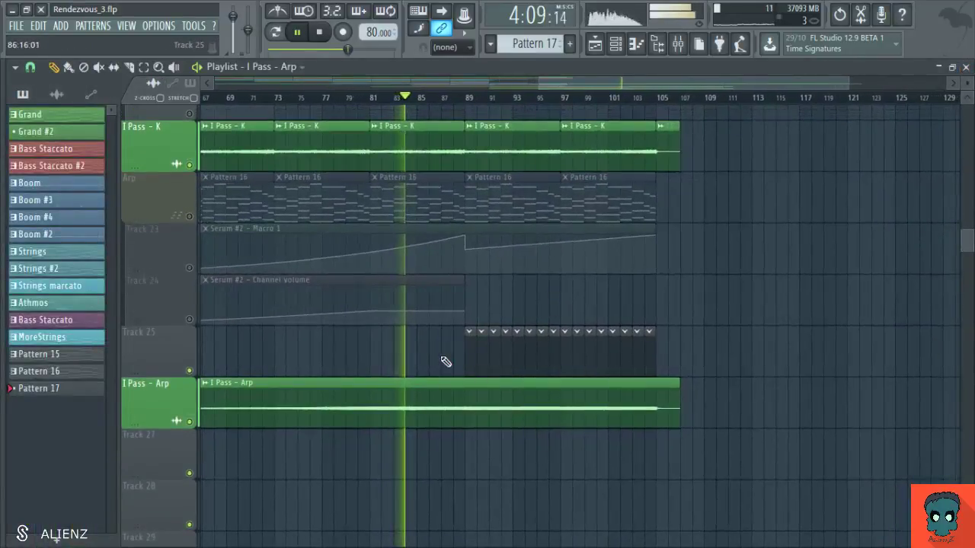
pyautogui.moveTo(149, 402); pyautogui.dragTo(148, 351)
pyautogui.scroll(3, 583, 305)
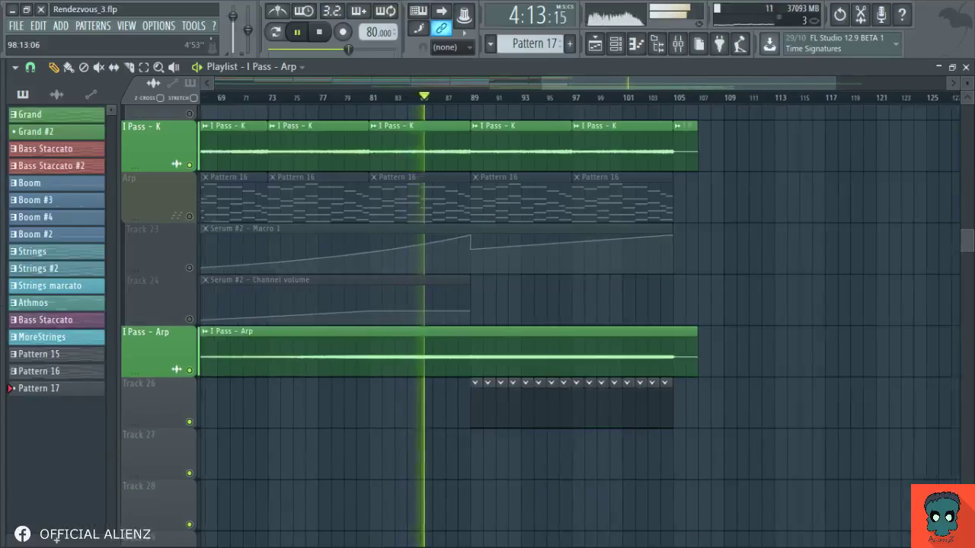
# Select bars 89 to 104 in the playlist as the loop region and restart playback from there
pyautogui.moveTo(602, 320); pyautogui.dragTo(431, 300)
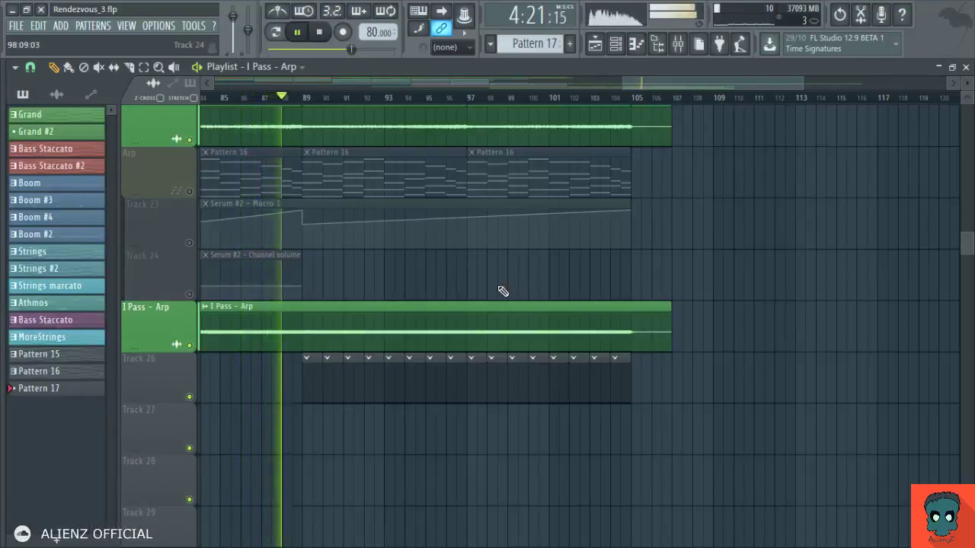
pyautogui.moveTo(502, 290); pyautogui.dragTo(510, 344)
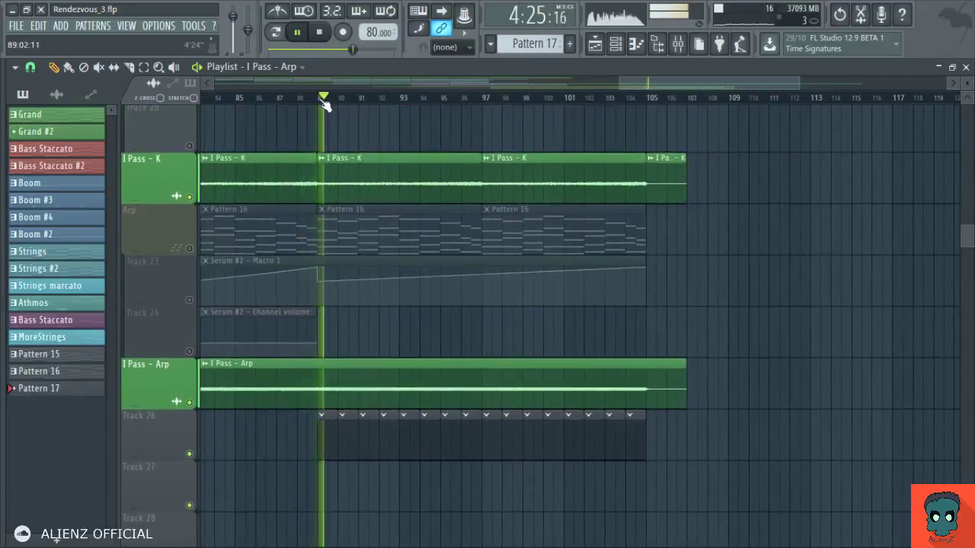
pyautogui.press('space')
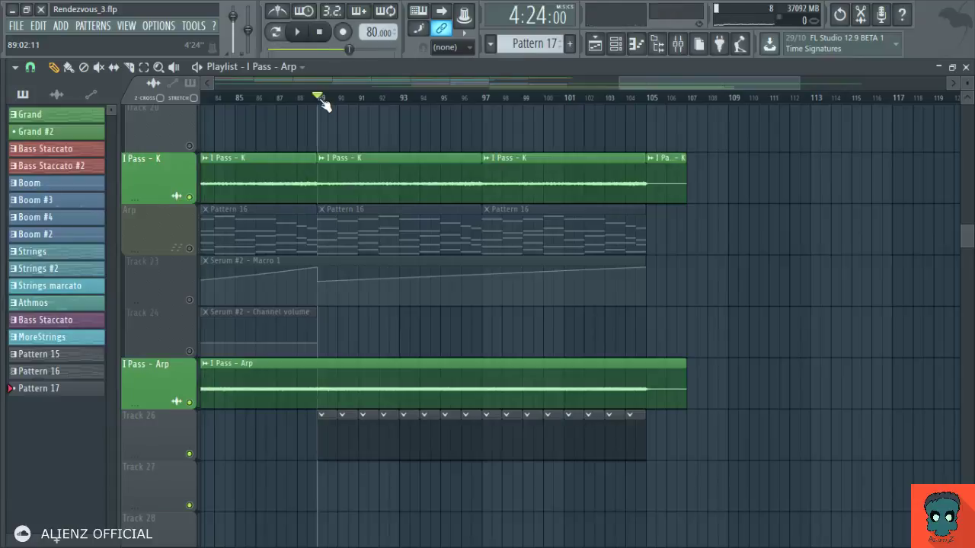
pyautogui.moveTo(318, 98); pyautogui.dragTo(655, 145)
pyautogui.press('space')
# Show the Unsorted channels in the channel rack and add a Kick 2 instrument channel
pyautogui.press('F6')
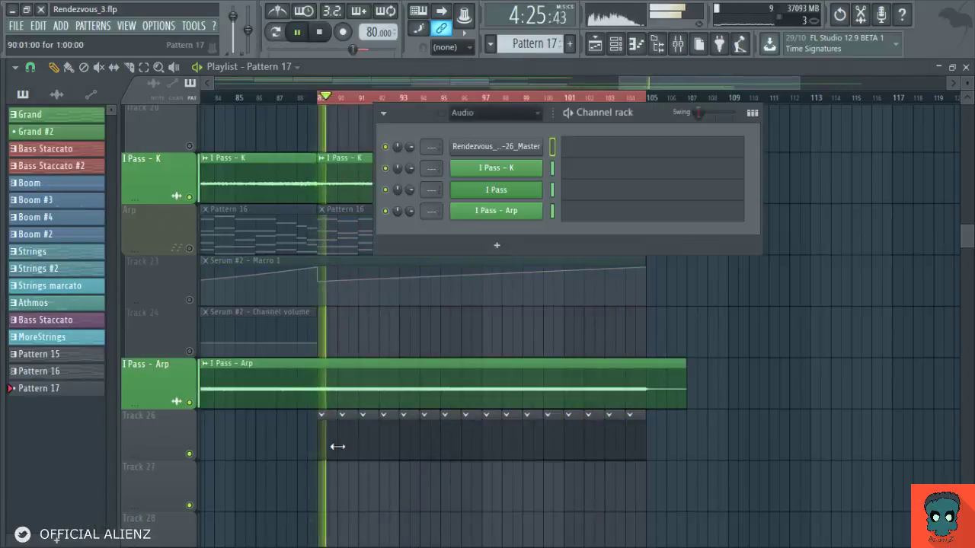
pyautogui.click(505, 115)
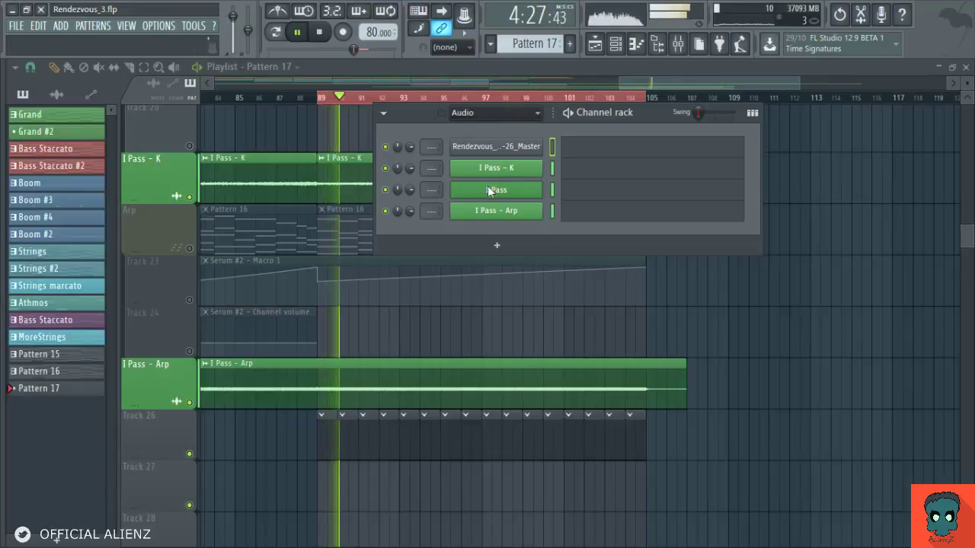
pyautogui.click(491, 190)
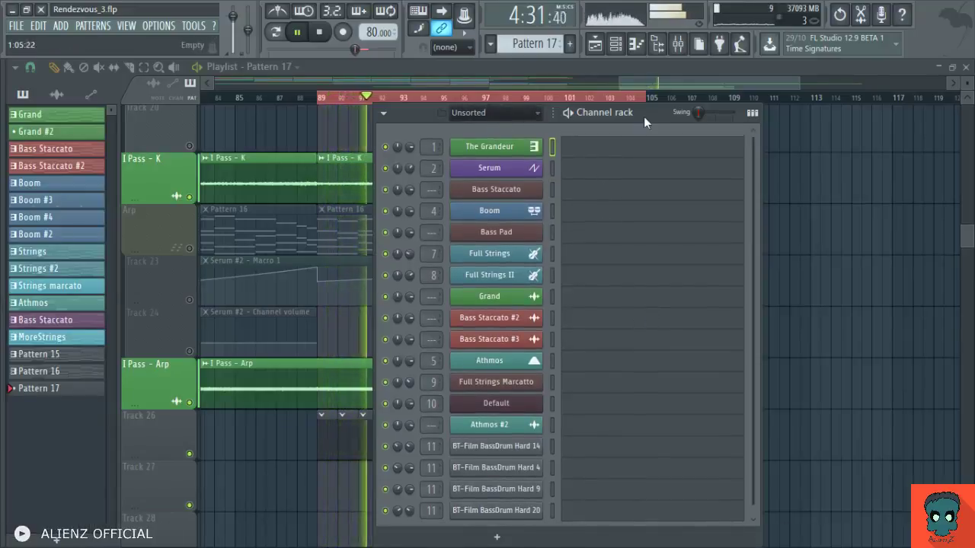
pyautogui.moveTo(643, 116); pyautogui.dragTo(630, 110)
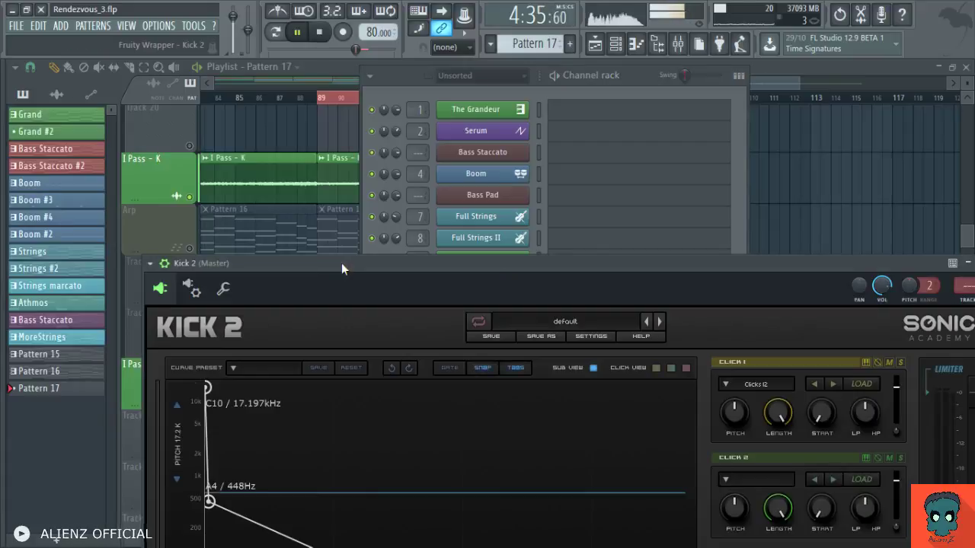
pyautogui.moveTo(341, 264); pyautogui.dragTo(560, 86)
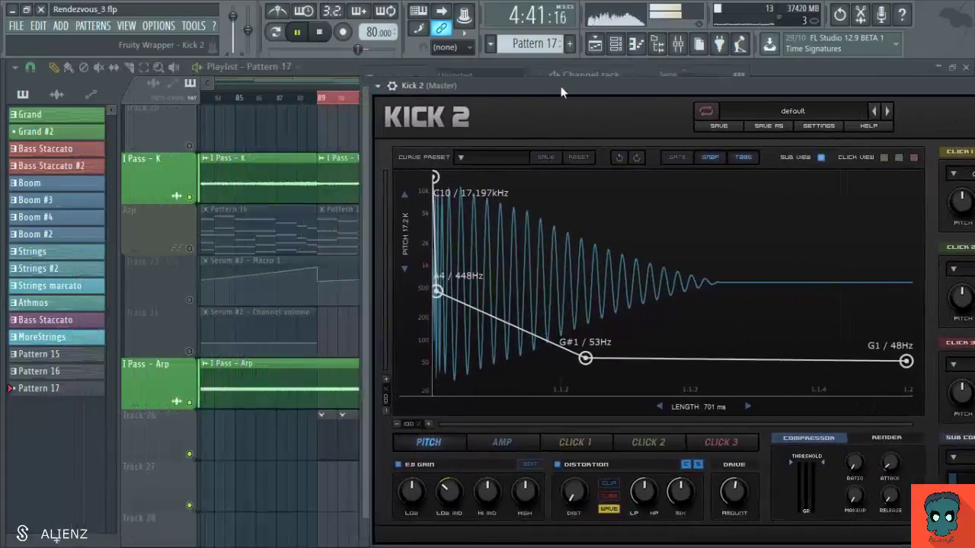
# Show the step grid in the channel rack and place Kick 2 hits on steps 1, 5, 9 and 13 of Pattern 17
pyautogui.middleClick(339, 351)
pyautogui.moveTo(393, 363); pyautogui.dragTo(356, 238)
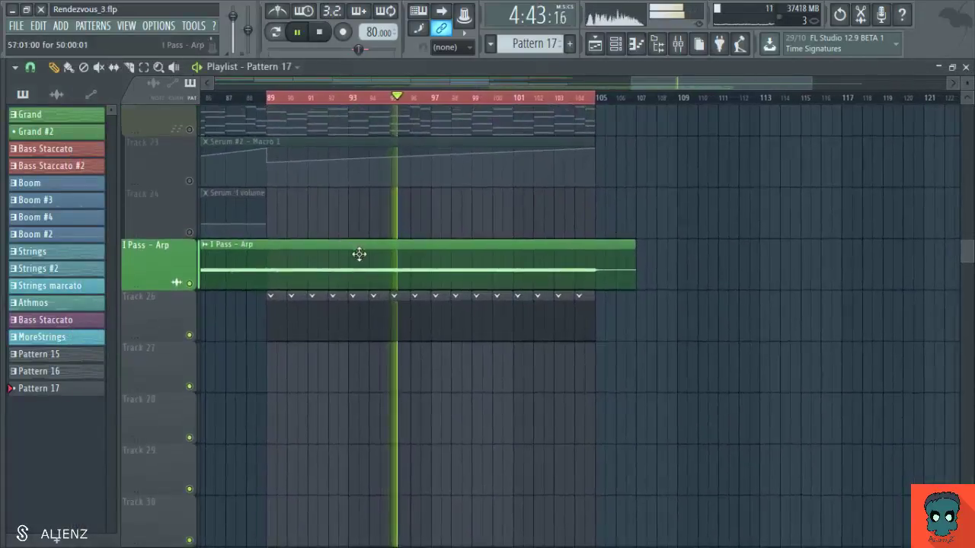
pyautogui.scroll(-3, 358, 254)
pyautogui.scroll(-2, 475, 141)
pyautogui.click(615, 44)
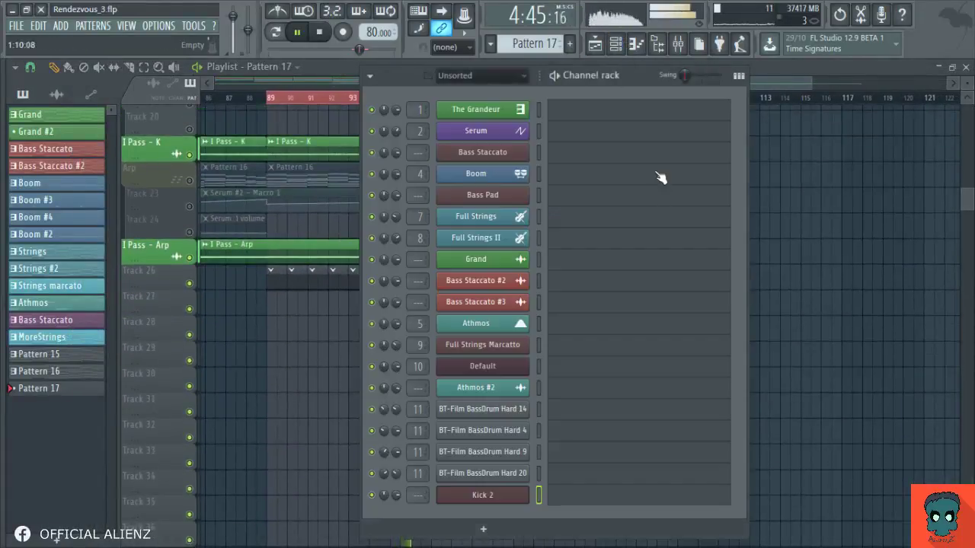
pyautogui.click(738, 76)
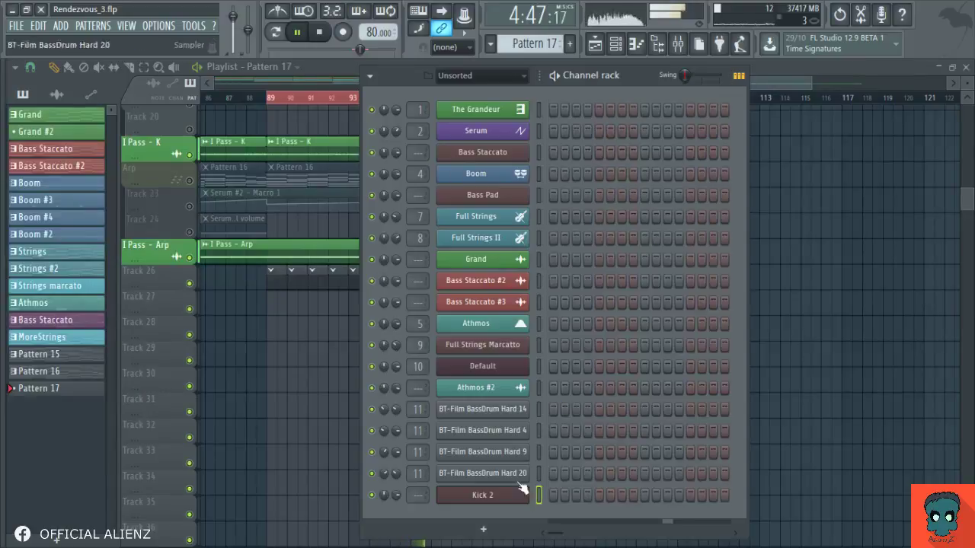
pyautogui.click(696, 431)
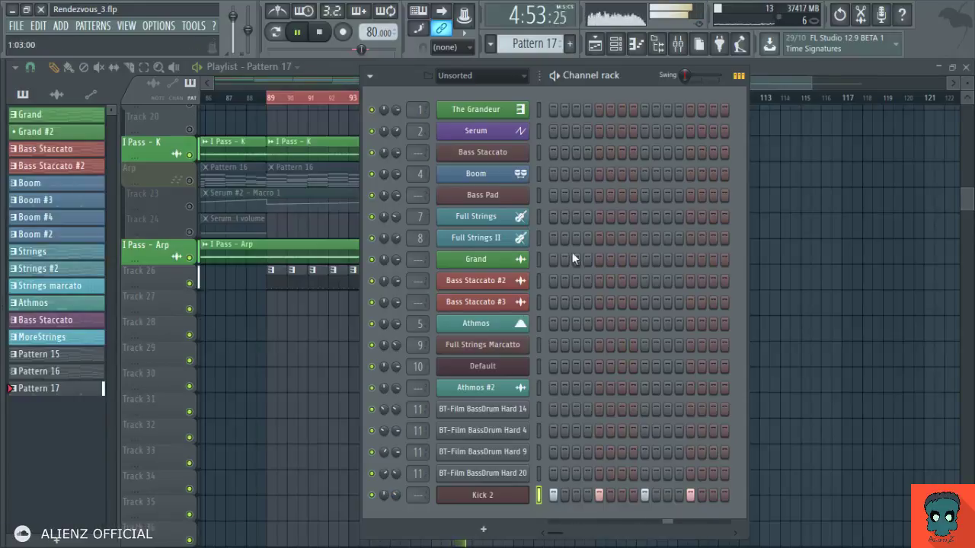
# Set the Master track's FabFilter Pro-L gain to +0.75 dB, then close the plugin and the mixer
pyautogui.click(677, 45)
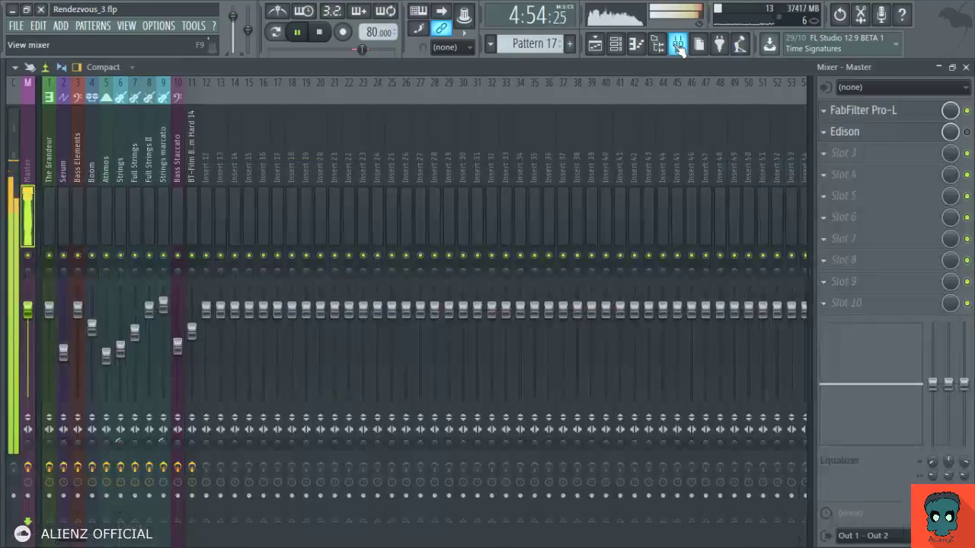
pyautogui.click(903, 112)
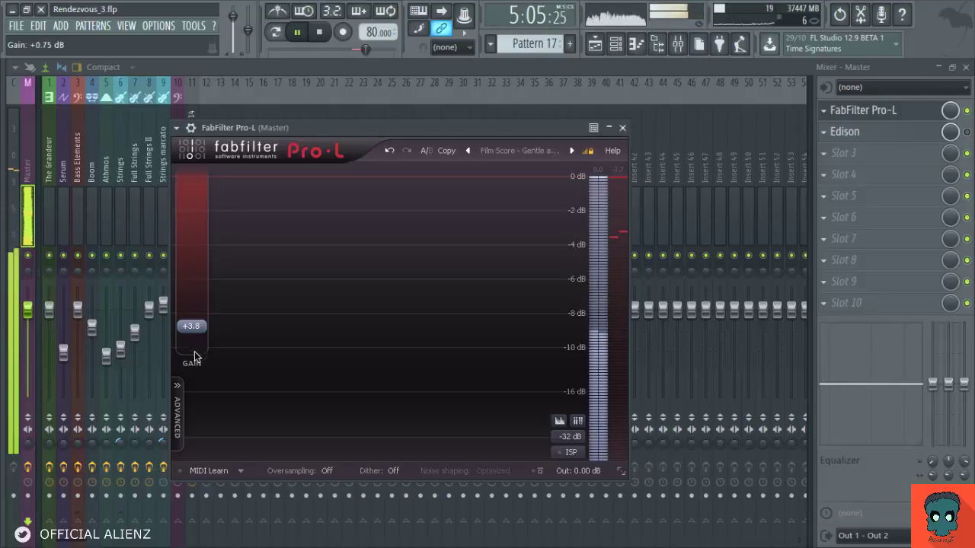
pyautogui.click(622, 128)
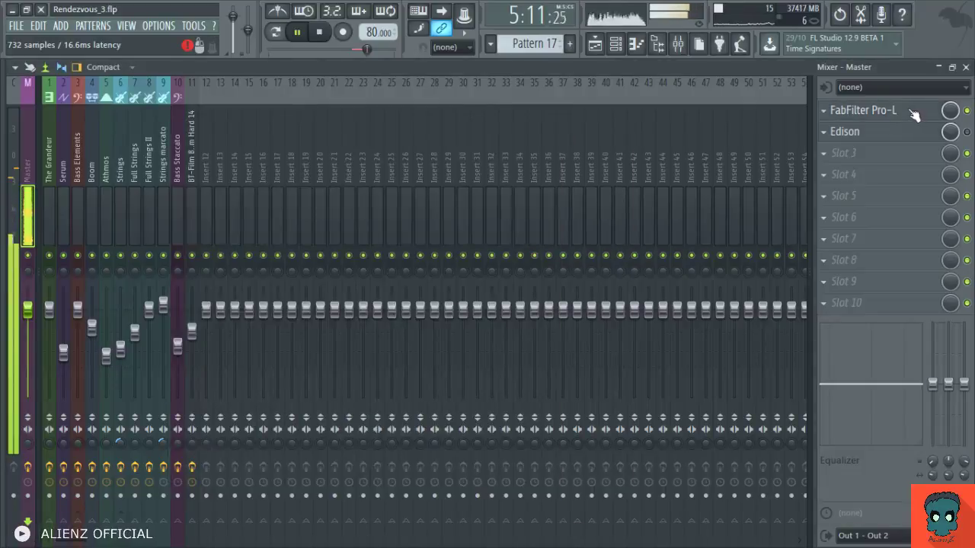
pyautogui.press('F9')
# Open the Kick 2 instrument from the channel rack and move its window so the whole interface fits on screen
pyautogui.press('F6')
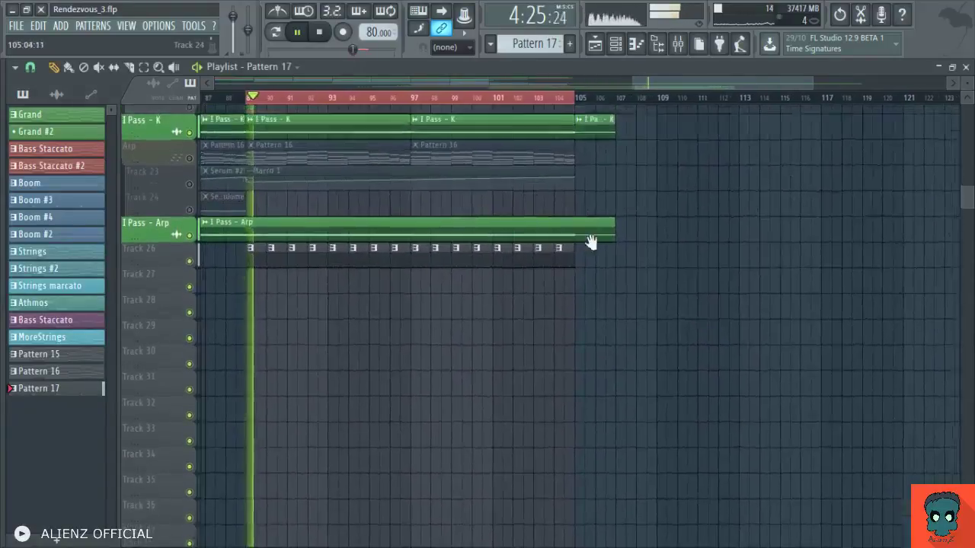
pyautogui.scroll(3, 578, 259)
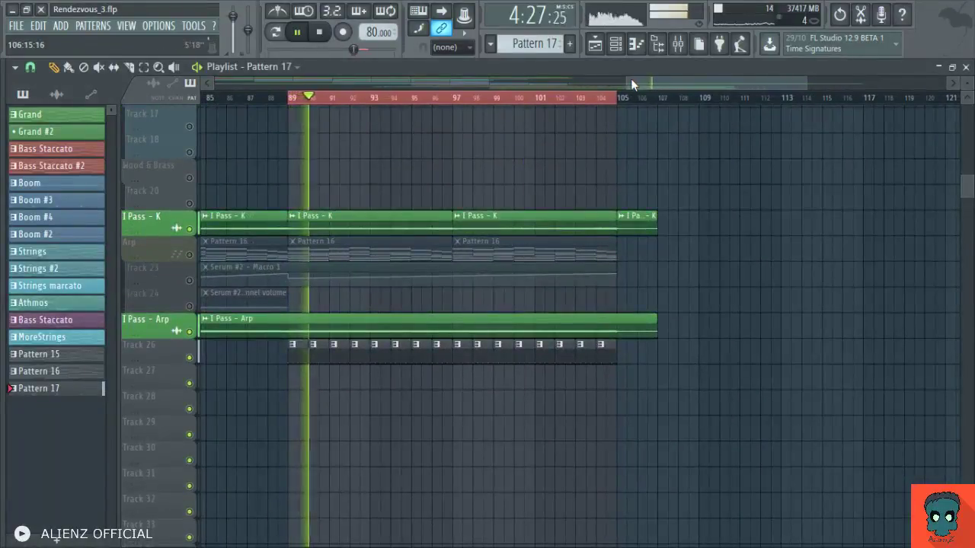
pyautogui.moveTo(631, 81); pyautogui.dragTo(622, 83)
pyautogui.moveTo(592, 352); pyautogui.dragTo(488, 315)
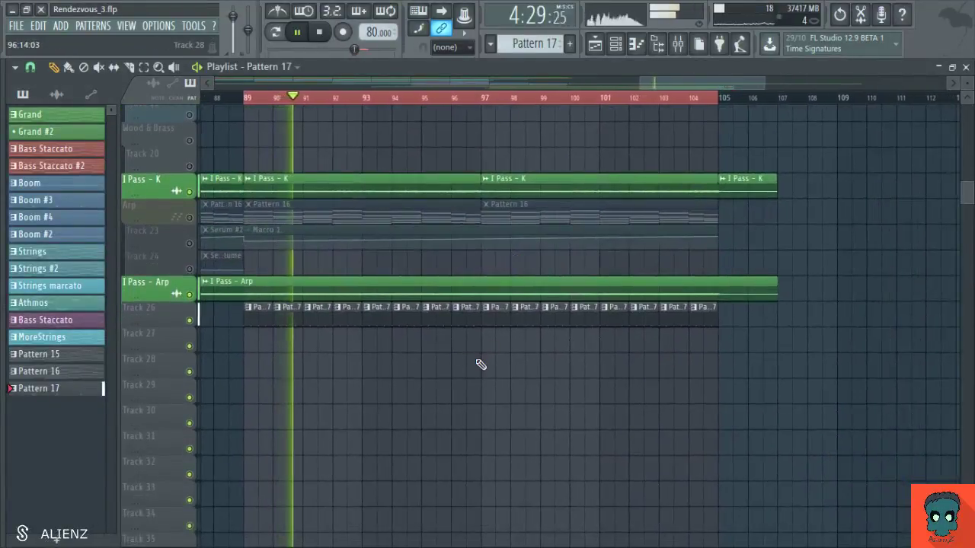
pyautogui.click(636, 43)
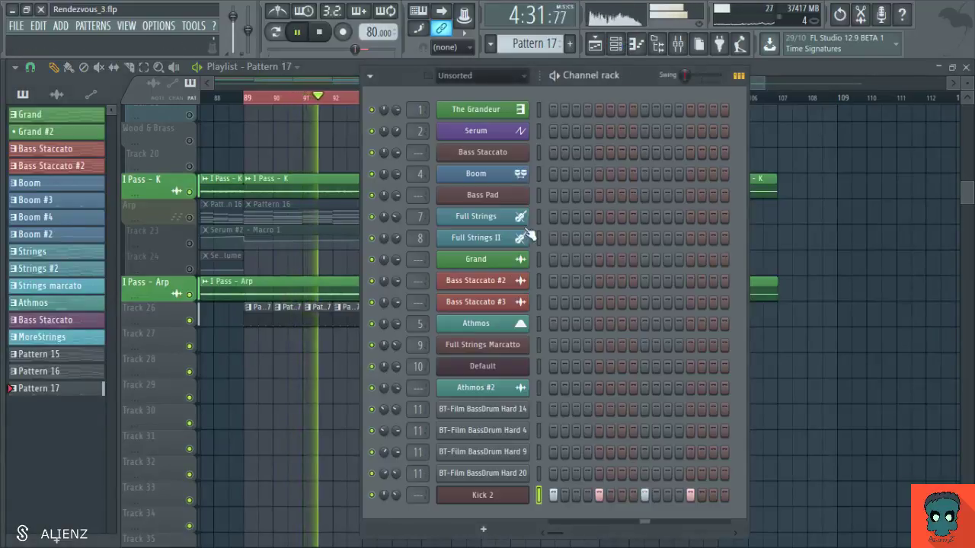
pyautogui.click(491, 506)
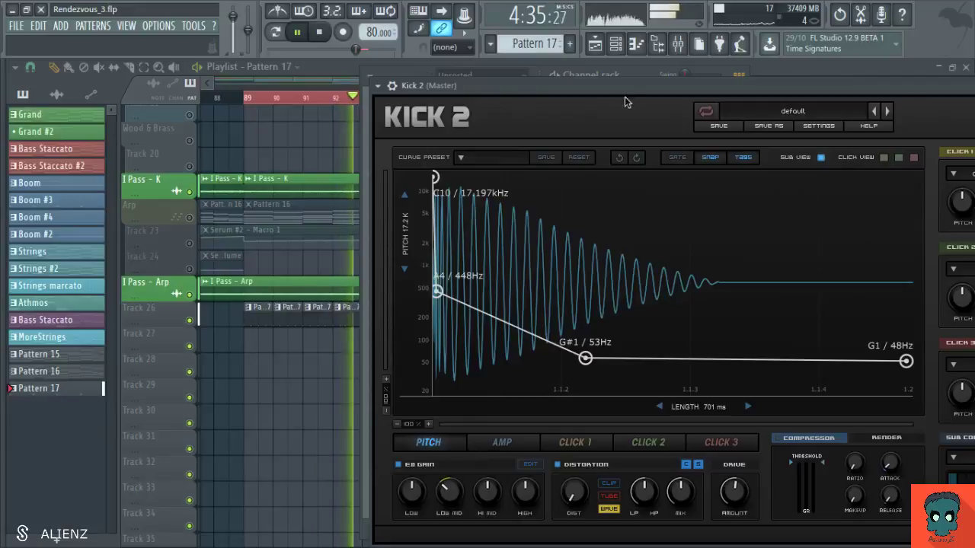
pyautogui.moveTo(624, 97); pyautogui.dragTo(310, 57)
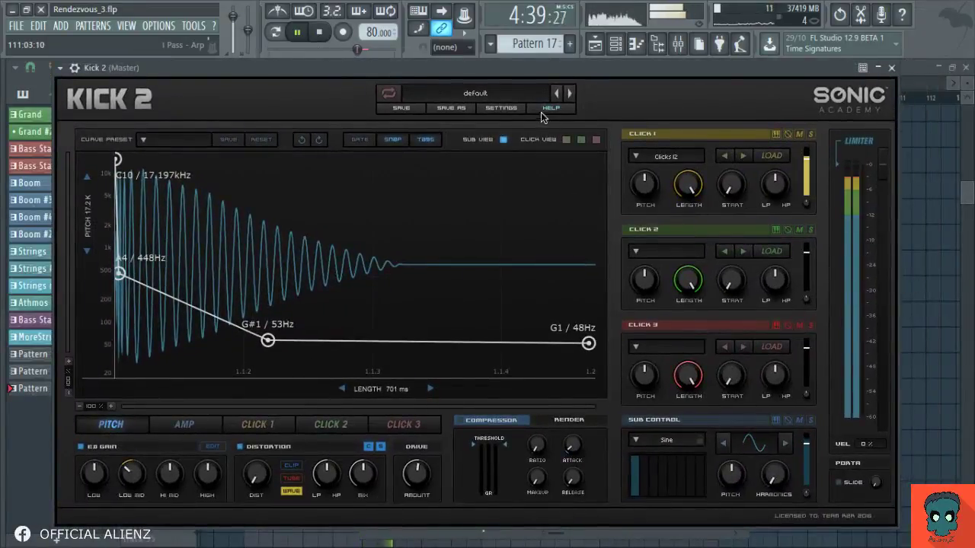
# Audition the factory Psy Trance presets in Kick 2, settle on Psy Trance 01 and close the plugin
pyautogui.click(495, 96)
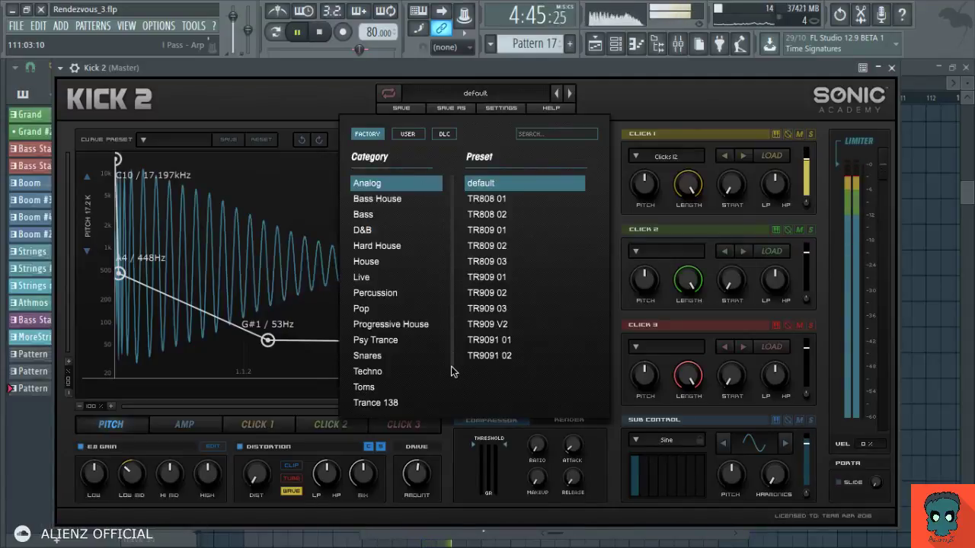
pyautogui.click(381, 343)
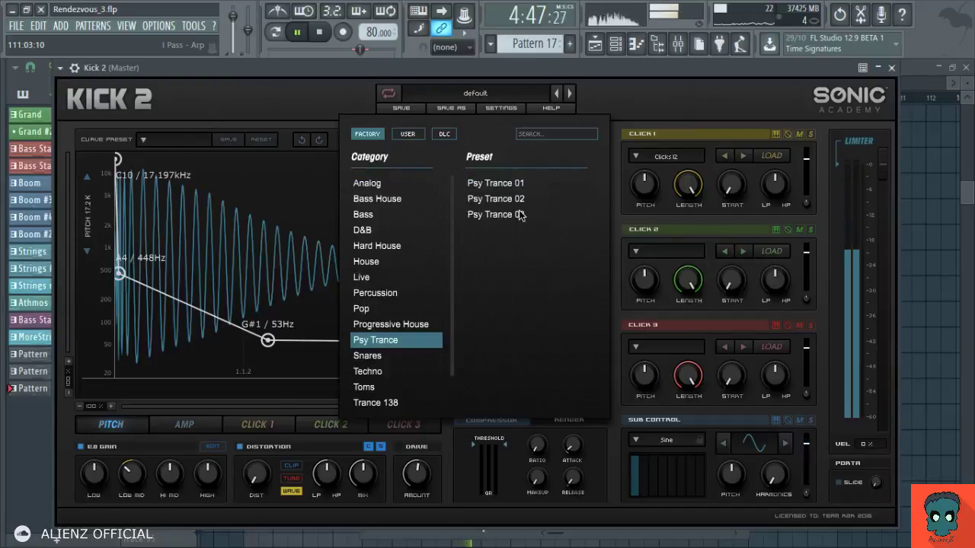
pyautogui.click(518, 184)
pyautogui.rightClick(517, 185)
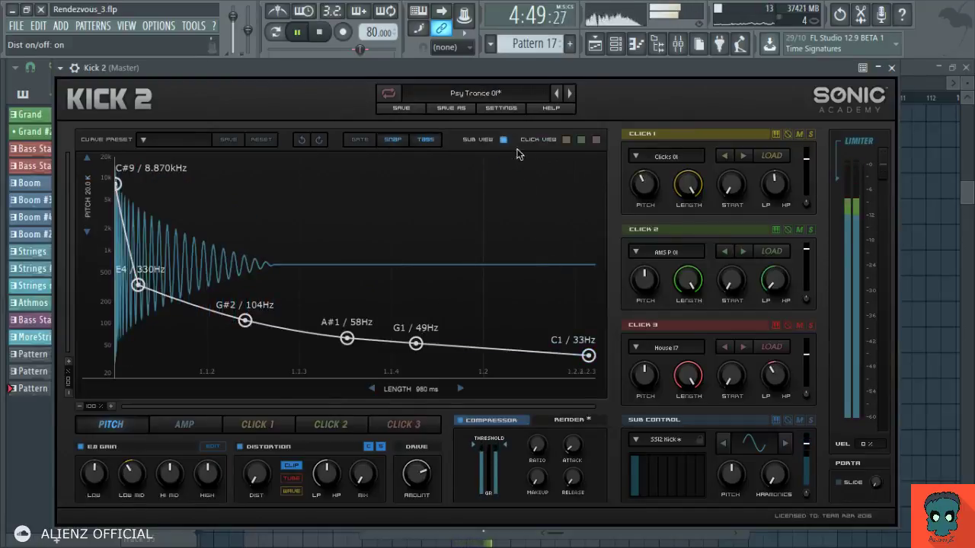
pyautogui.click(556, 97)
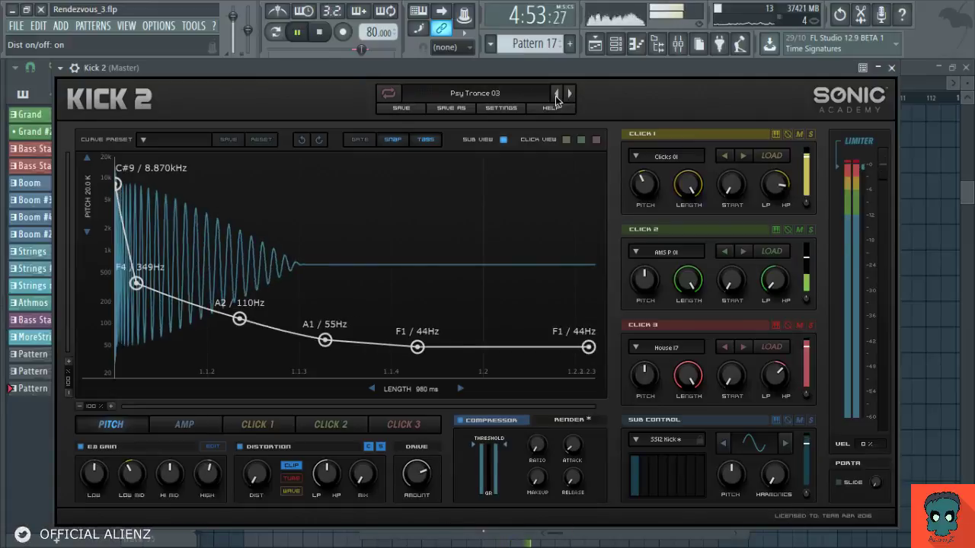
pyautogui.click(556, 98)
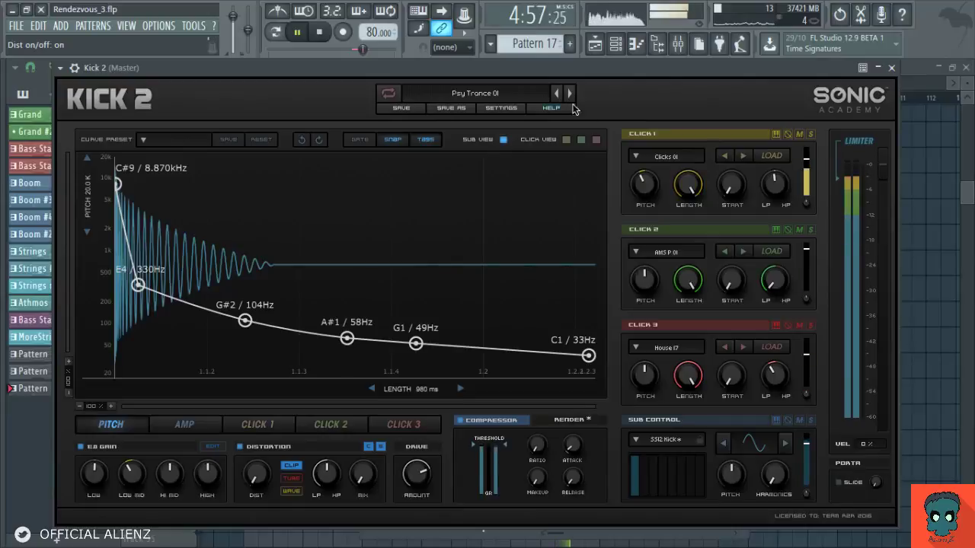
pyautogui.click(891, 68)
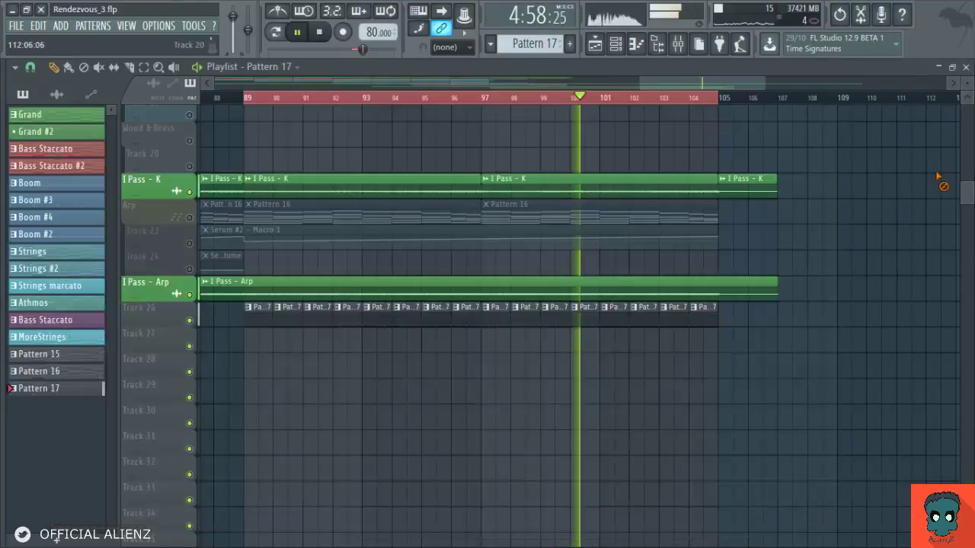
# Route the I Pass audio clip to mixer track 14, linking the clip's name and colour to that track
pyautogui.click(677, 44)
pyautogui.press('F5')
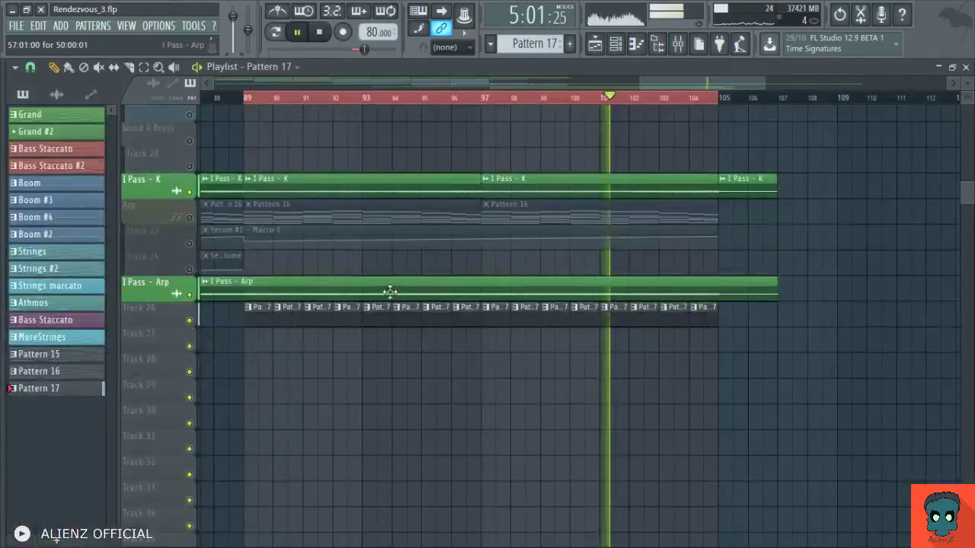
pyautogui.moveTo(404, 303); pyautogui.dragTo(430, 413)
pyautogui.scroll(5, 430, 413)
pyautogui.doubleClick(419, 261)
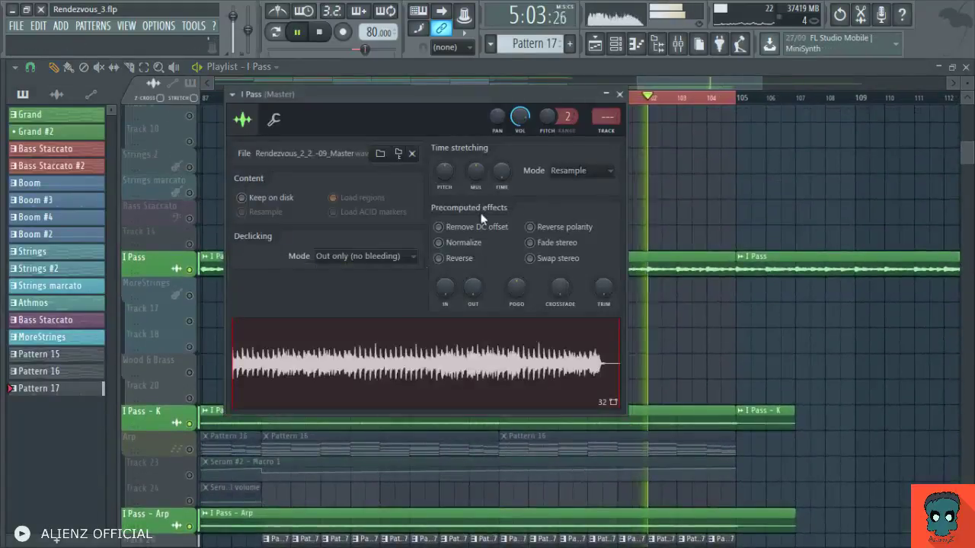
pyautogui.doubleClick(601, 115)
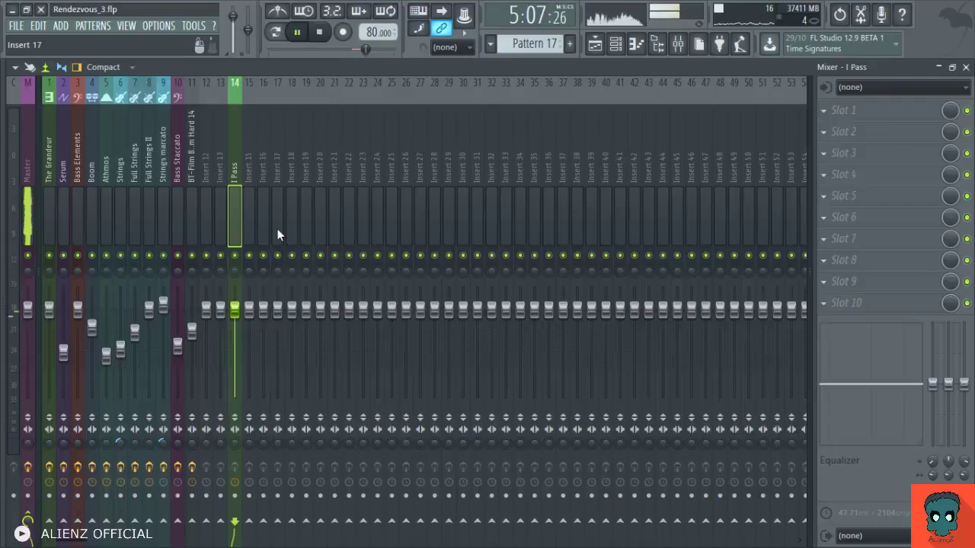
pyautogui.press('F9')
pyautogui.press('Escape')
# Route the I Pass - K audio clip to mixer track 15 with its name and green colour
pyautogui.doubleClick(638, 279)
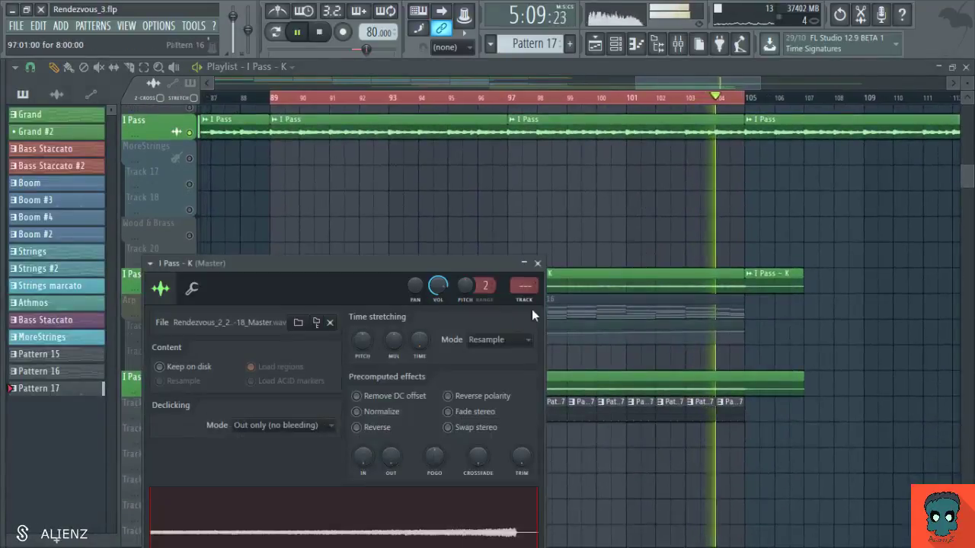
pyautogui.doubleClick(522, 284)
pyautogui.press('Left')
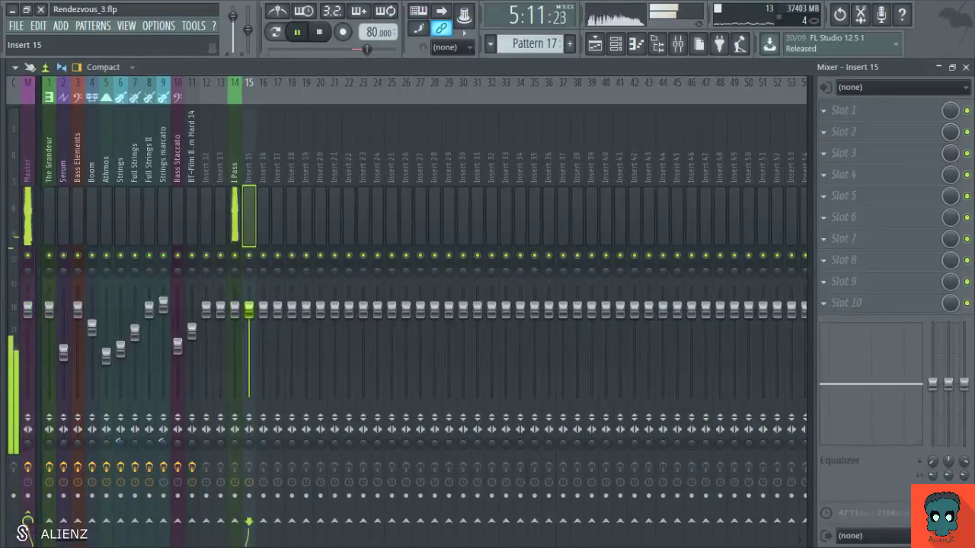
pyautogui.hotkey('ctrl', 'l')
pyautogui.press('F9')
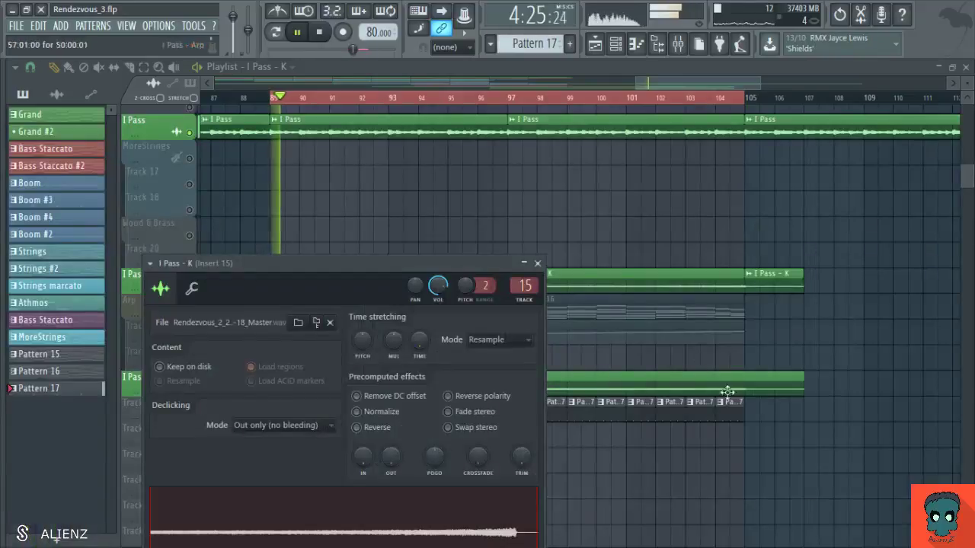
# Route the I Pass - Arp audio clip to mixer track 16 with its name and colour, then close its settings
pyautogui.press('Escape')
pyautogui.doubleClick(631, 319)
pyautogui.doubleClick(500, 268)
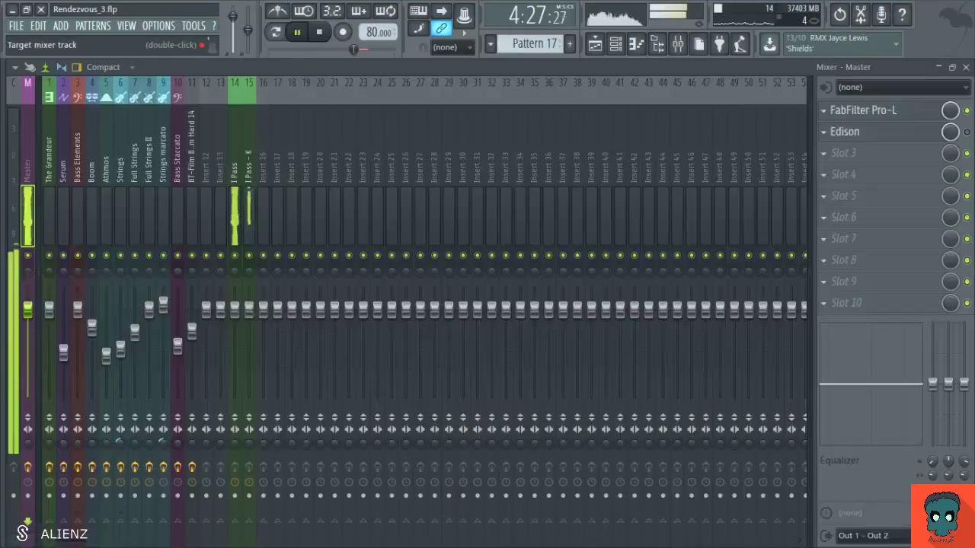
pyautogui.scroll(-16, 500, 269)
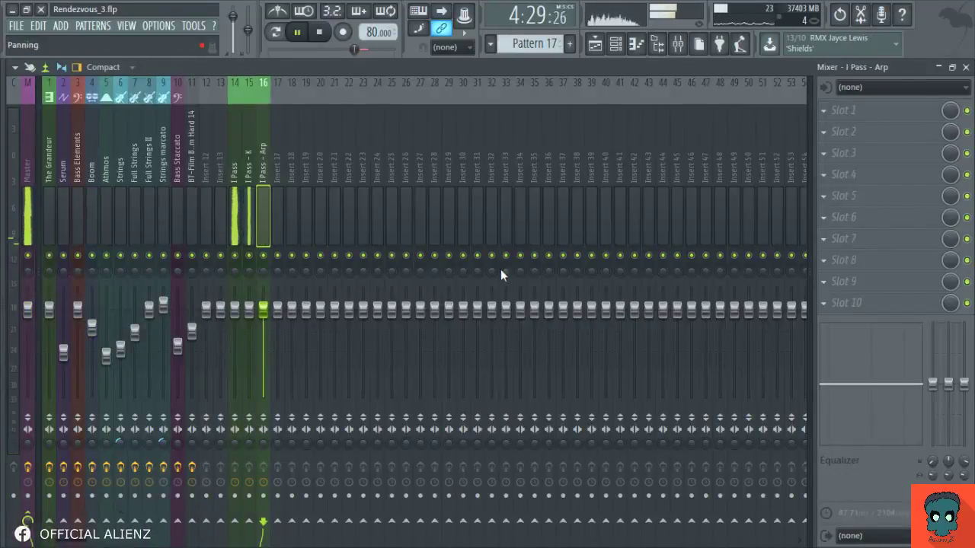
pyautogui.press('Escape')
pyautogui.press('Escape')
# Assign the Kick 2 channel to mixer track 17
pyautogui.doubleClick(350, 351)
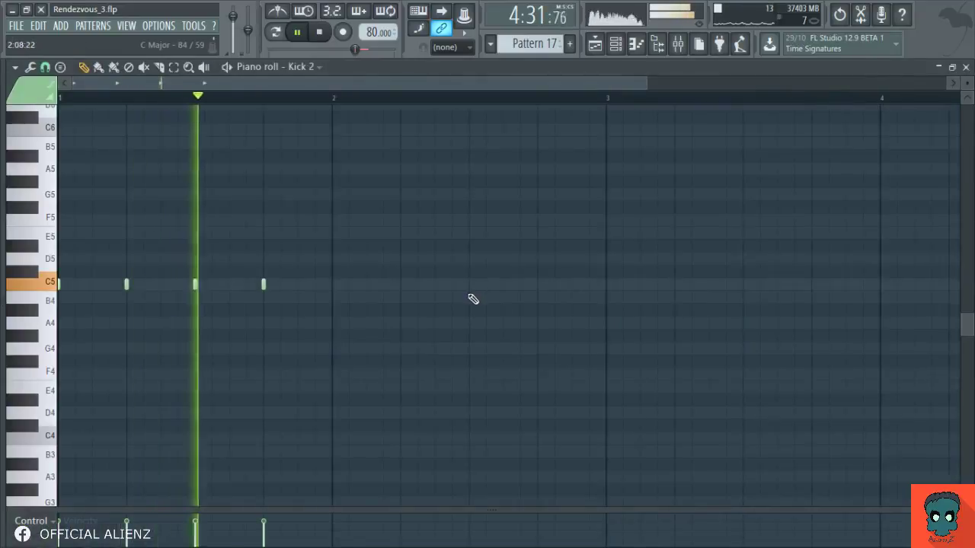
pyautogui.press('Escape')
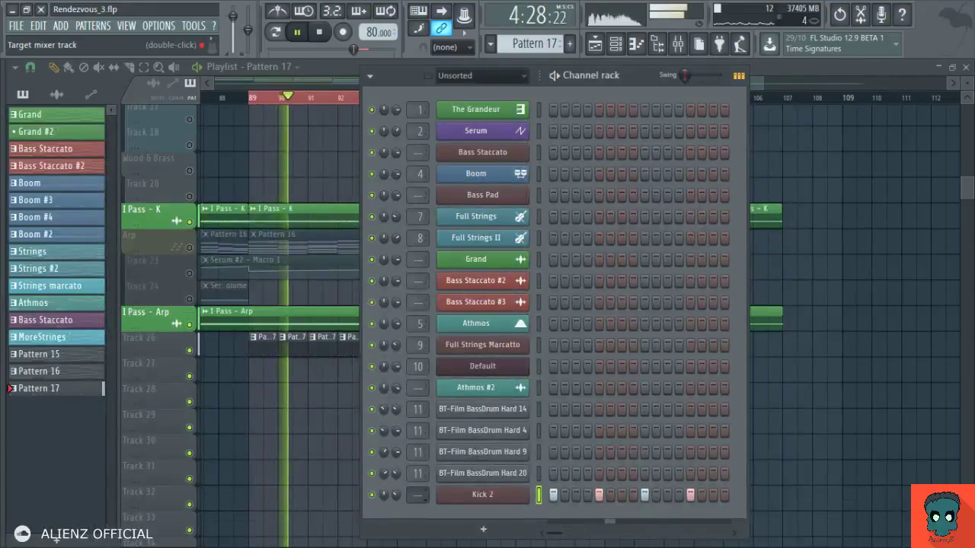
pyautogui.press('F9')
pyautogui.press('F9')
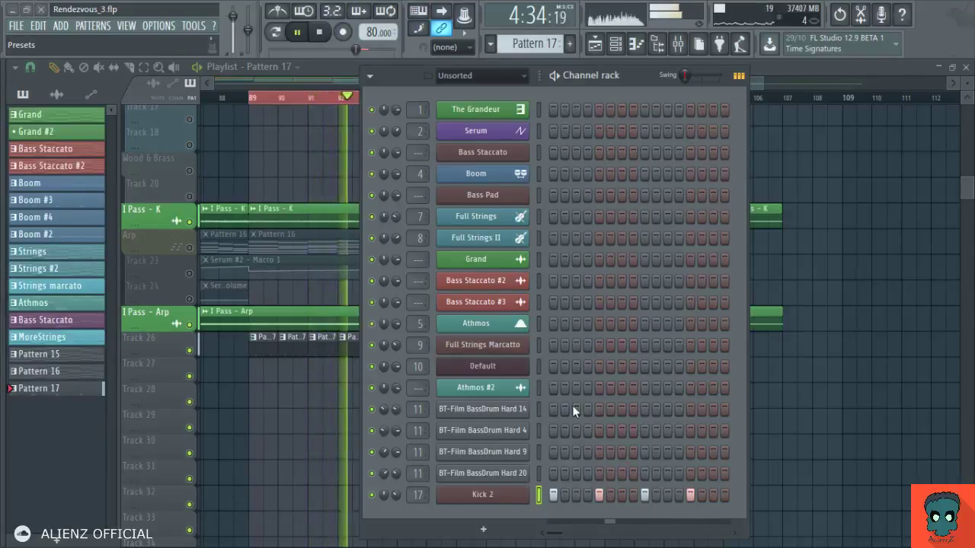
# Rename mixer track 17 and its linked channel to Kick, giving them a blue colour and an icon
pyautogui.click(676, 43)
pyautogui.hotkey('ctrl', 'l')
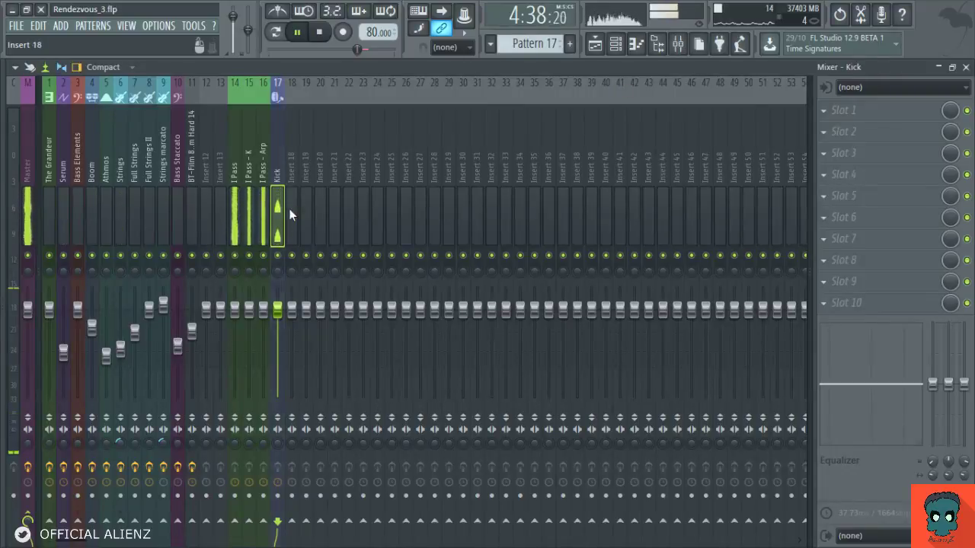
pyautogui.press('F9')
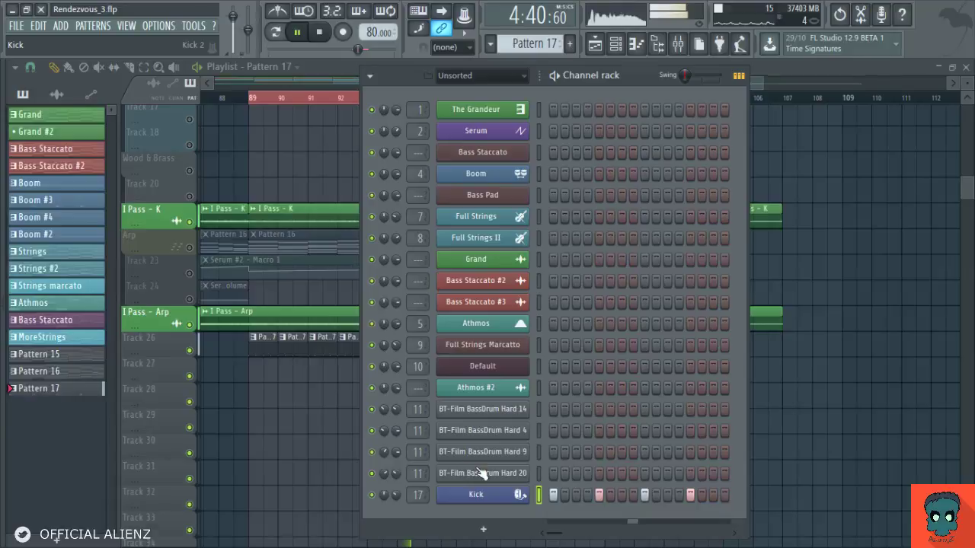
# Open the Kick instrument, switch playback to pattern mode and change its Click 1 sample to Clicks 05
pyautogui.click(476, 494)
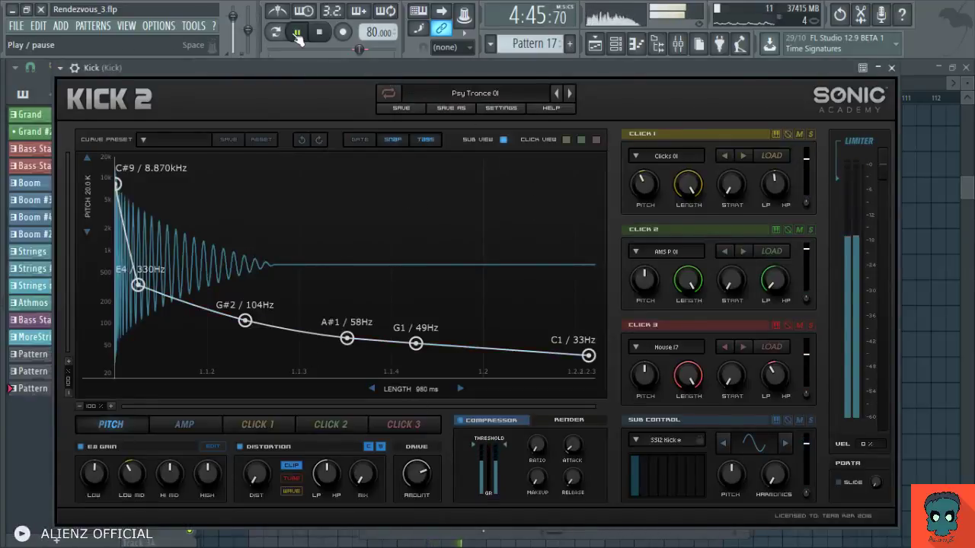
pyautogui.click(275, 32)
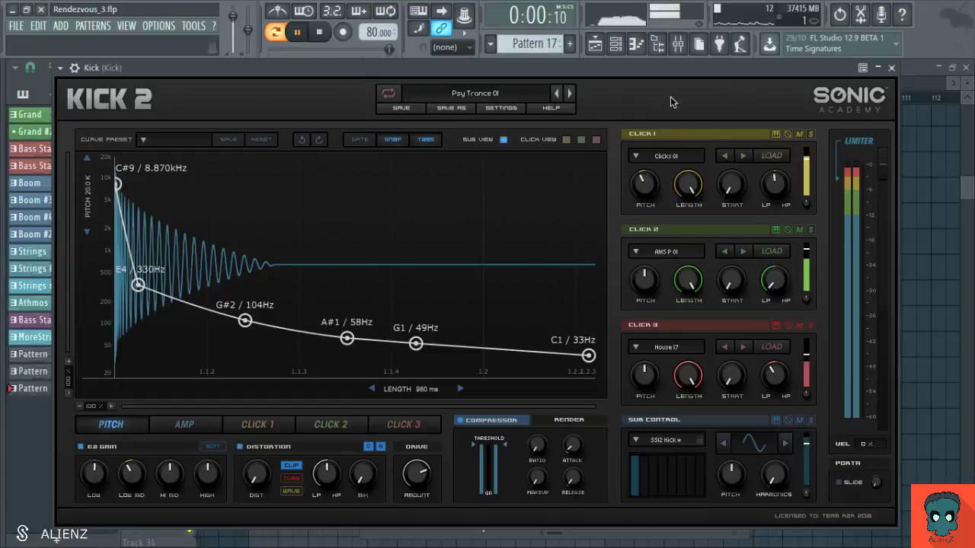
pyautogui.click(743, 156)
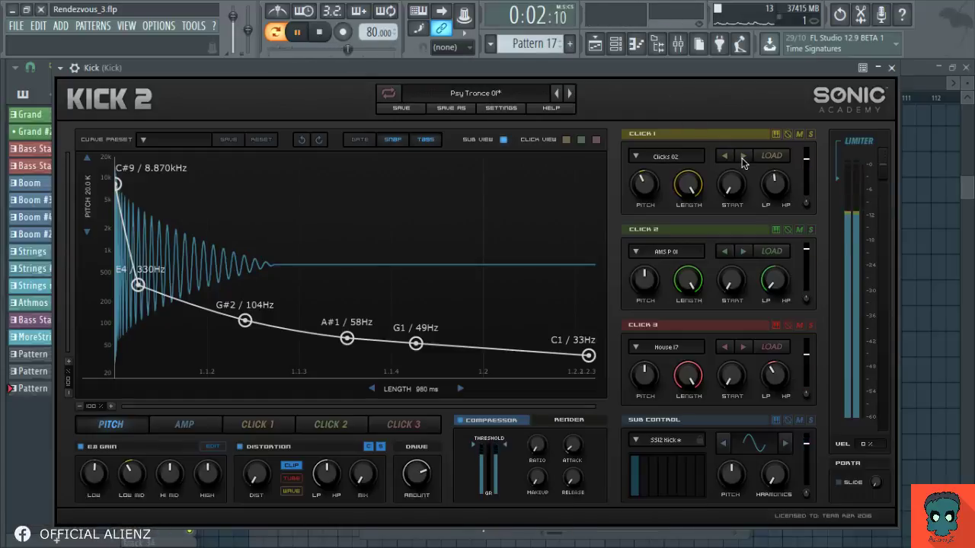
pyautogui.click(742, 156)
pyautogui.click(742, 156)
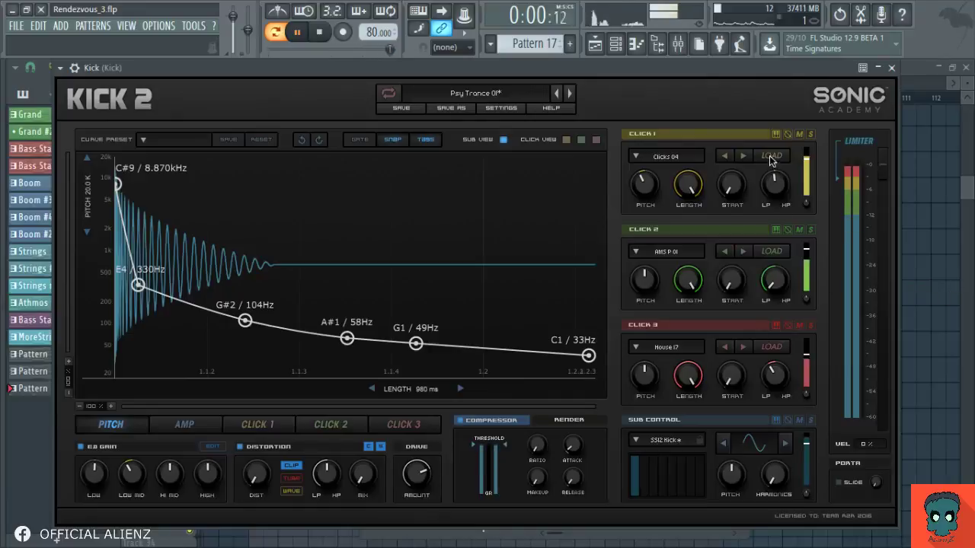
pyautogui.click(743, 156)
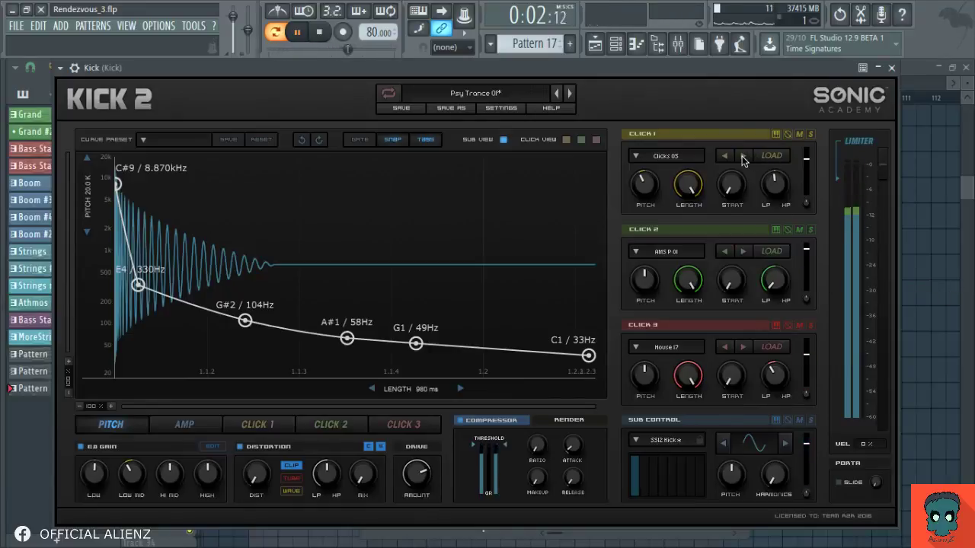
# Lower the first pitch-curve point of the kick to E8 / 5.274 kHz and shorten its length to 753 ms
pyautogui.moveTo(707, 69); pyautogui.dragTo(648, 73)
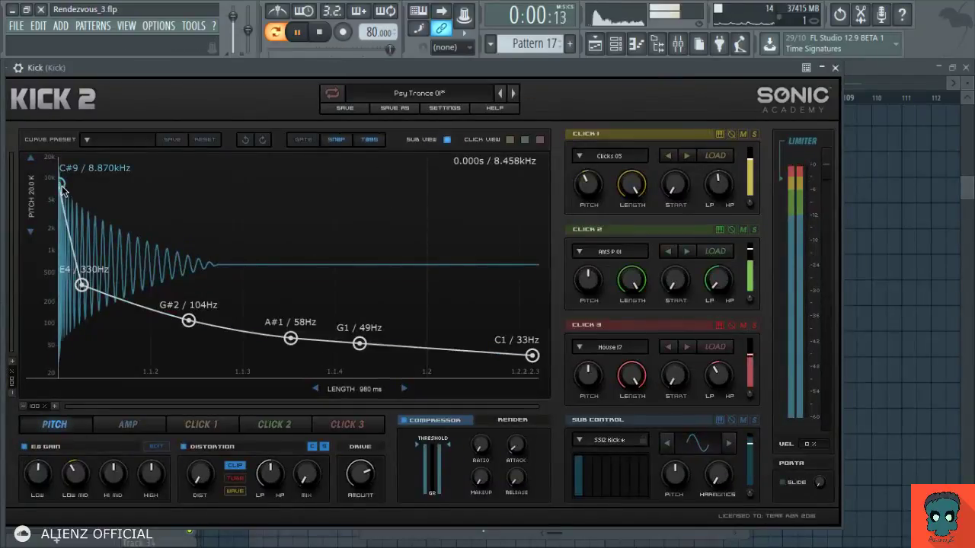
pyautogui.moveTo(64, 194); pyautogui.dragTo(35, 209)
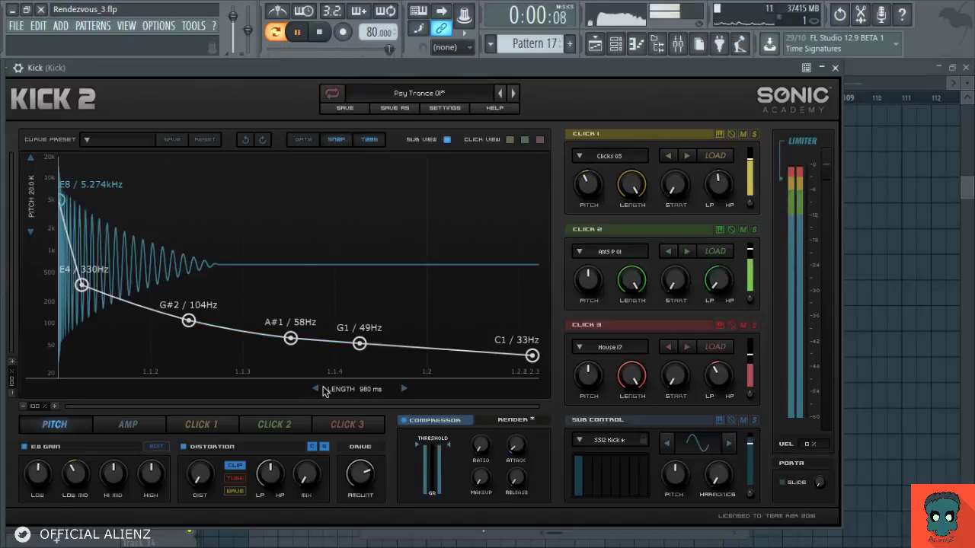
pyautogui.moveTo(344, 394)
pyautogui.mouseDown()
pyautogui.moveTo(264, 396)
pyautogui.moveTo(366, 397)
pyautogui.moveTo(337, 398)
pyautogui.mouseUp()
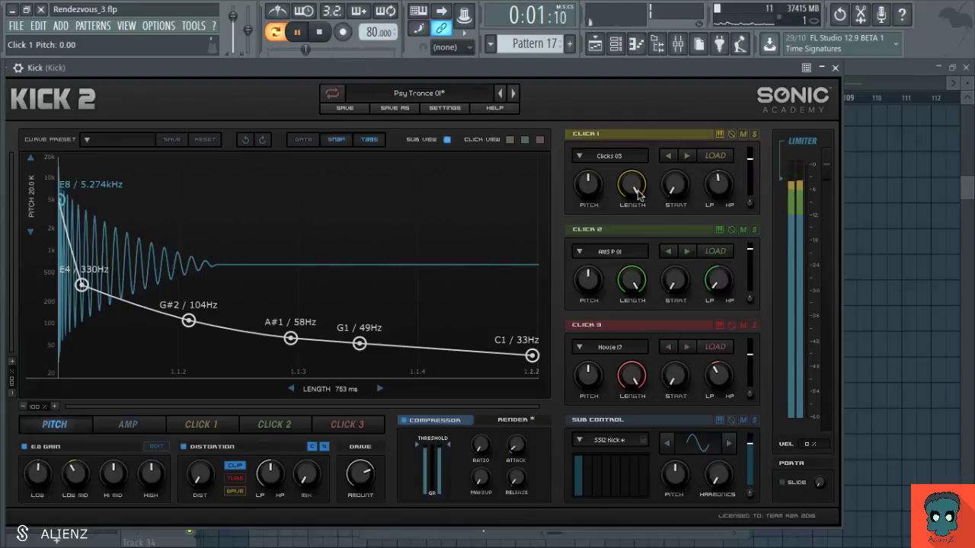
# Solo Click 1, lower its LP/HP filter to 0.00 and change its sample to Clicks 07
pyautogui.moveTo(717, 183); pyautogui.dragTo(722, 221)
pyautogui.click(754, 135)
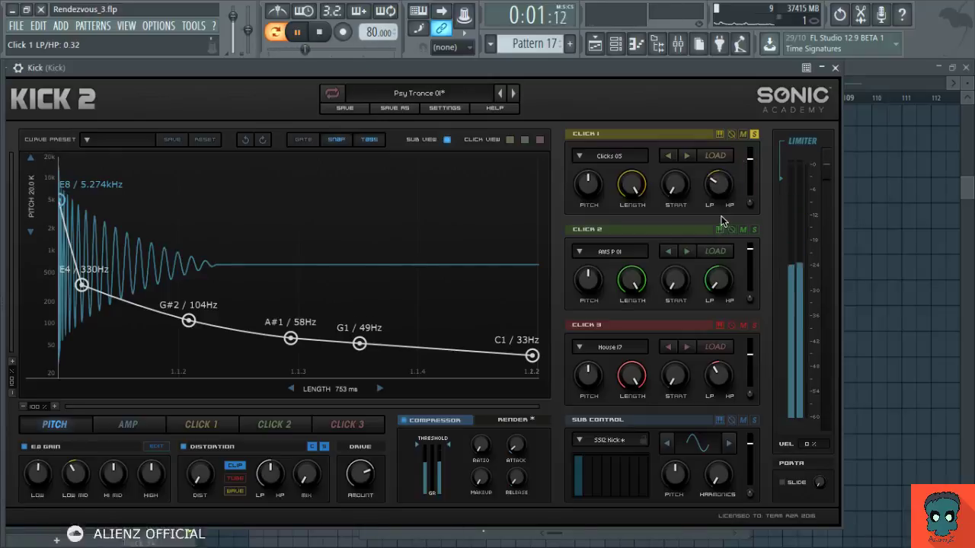
pyautogui.click(688, 156)
pyautogui.click(687, 156)
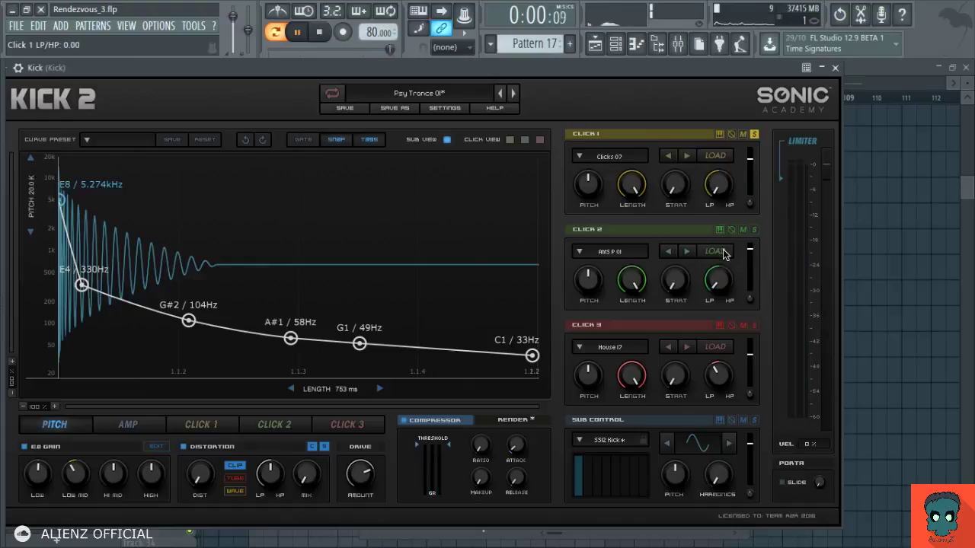
# Change Click 1's sample to Clicks 11, reset its pan to the default and set its LP/HP filter to 0.10
pyautogui.moveTo(725, 199); pyautogui.dragTo(726, 209)
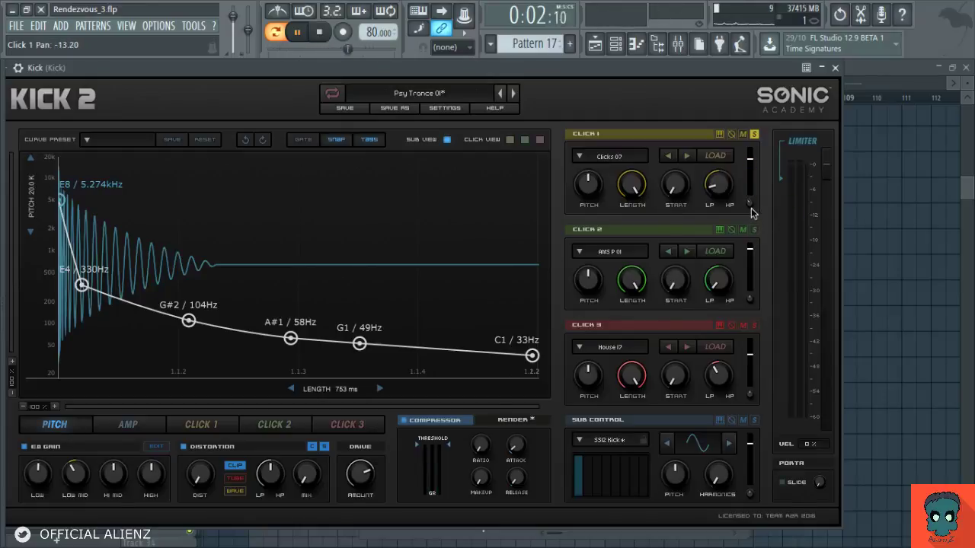
pyautogui.click(685, 156)
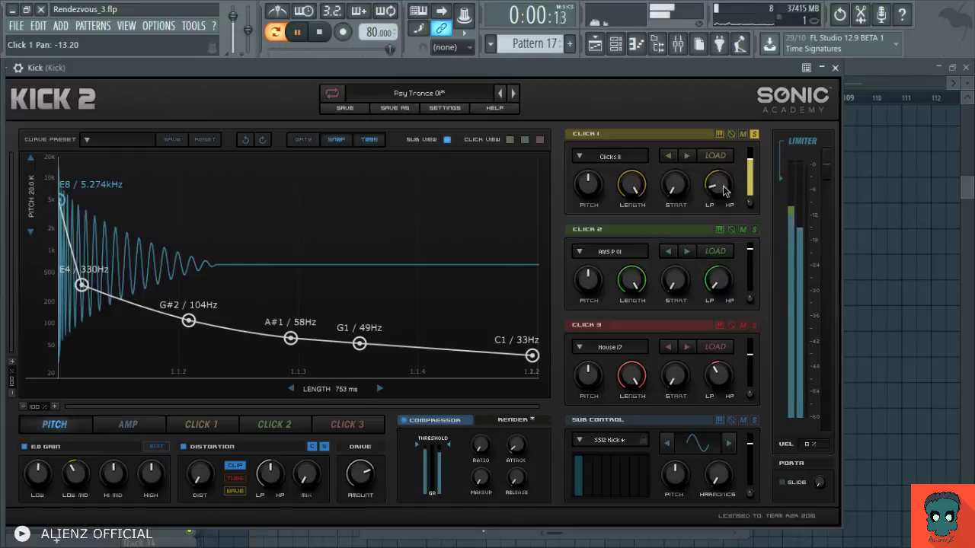
pyautogui.doubleClick(751, 205)
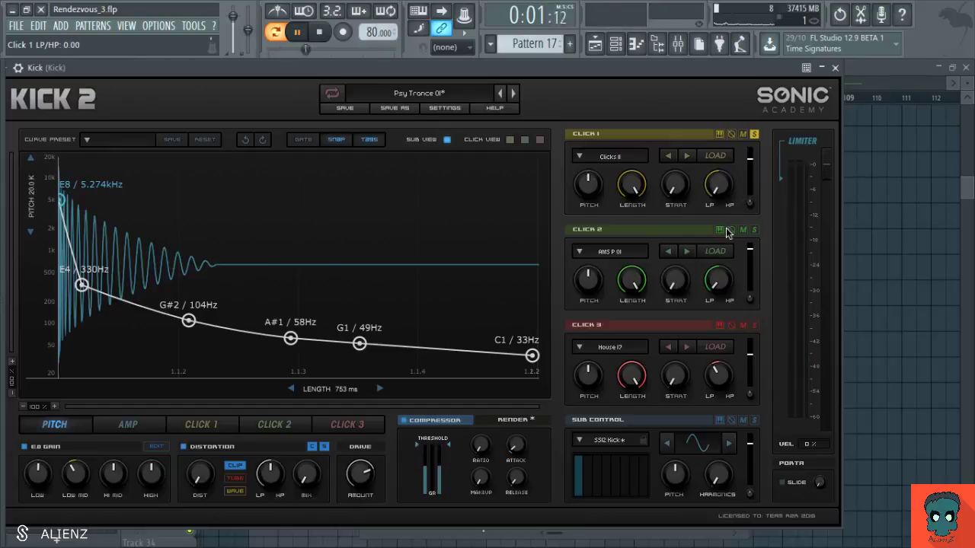
pyautogui.moveTo(726, 213); pyautogui.dragTo(711, 185)
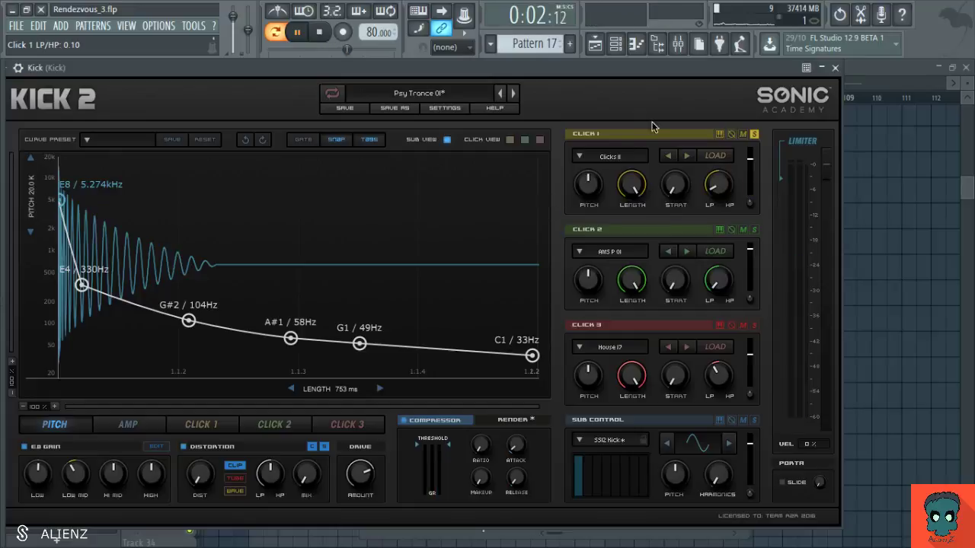
# Lower Click 1's gain to about -26 dB and turn off its solo, then briefly audition Click 2 alone
pyautogui.moveTo(751, 171); pyautogui.dragTo(749, 179)
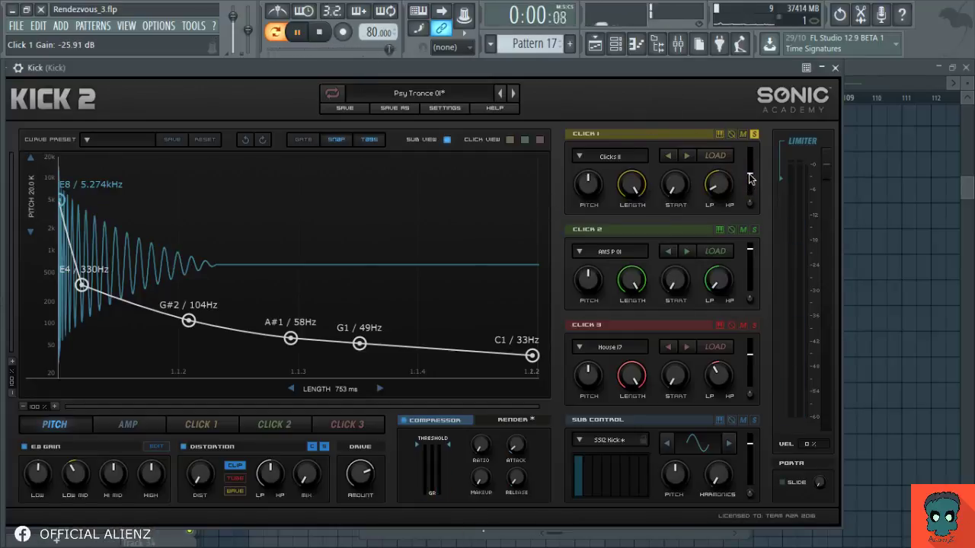
pyautogui.click(754, 134)
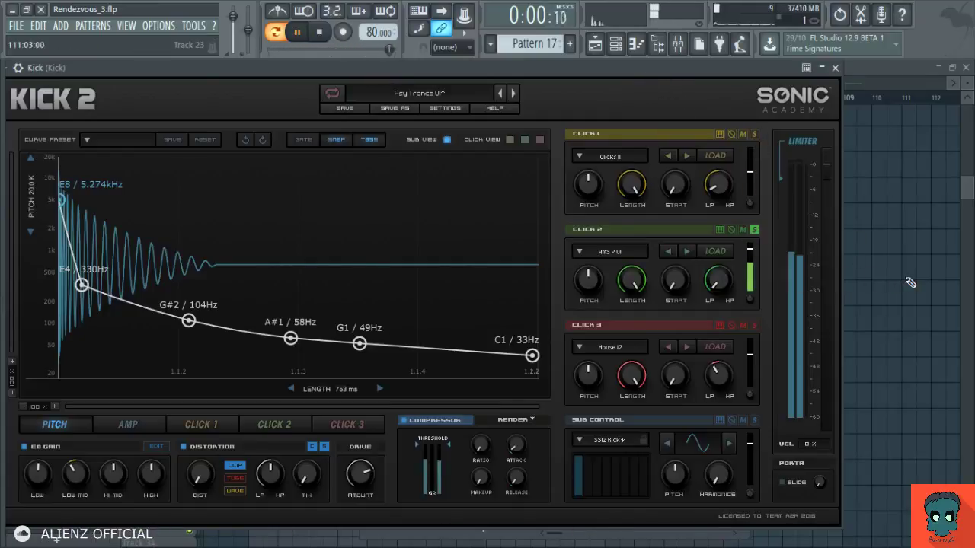
pyautogui.click(754, 230)
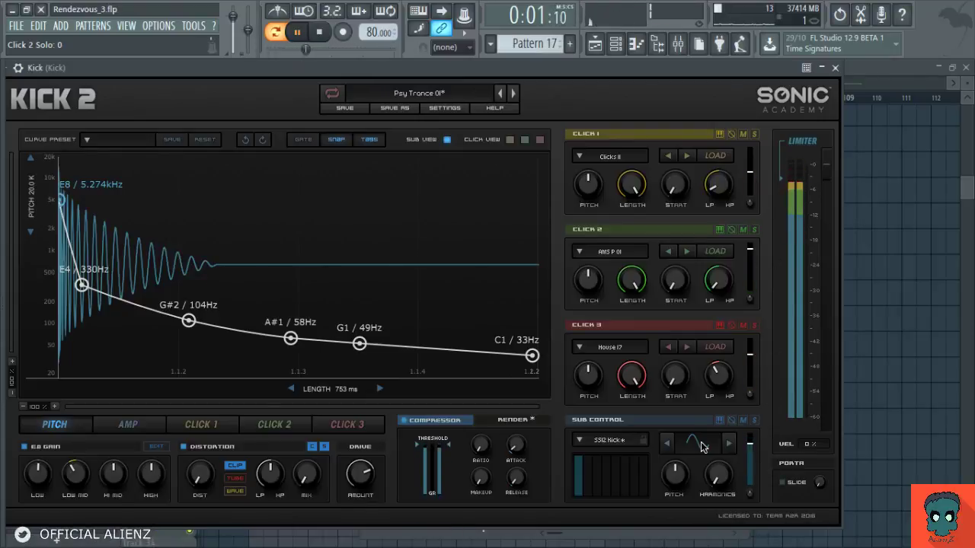
# Mute Click 3 and lower Click 2's gain to -38.41 dB, closing the Kick 2 instrument
pyautogui.moveTo(717, 477)
pyautogui.mouseDown()
pyautogui.moveTo(717, 412)
pyautogui.moveTo(716, 478)
pyautogui.mouseUp()
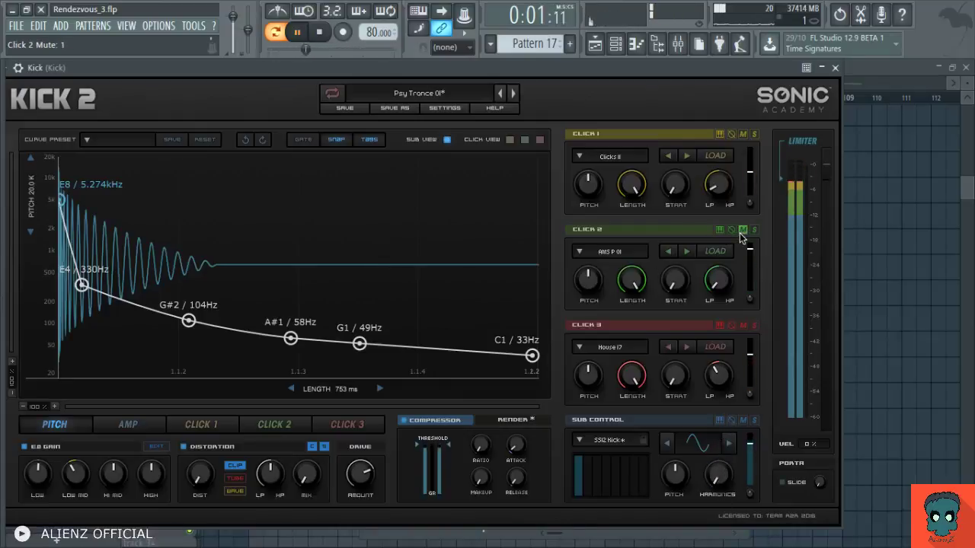
pyautogui.click(743, 326)
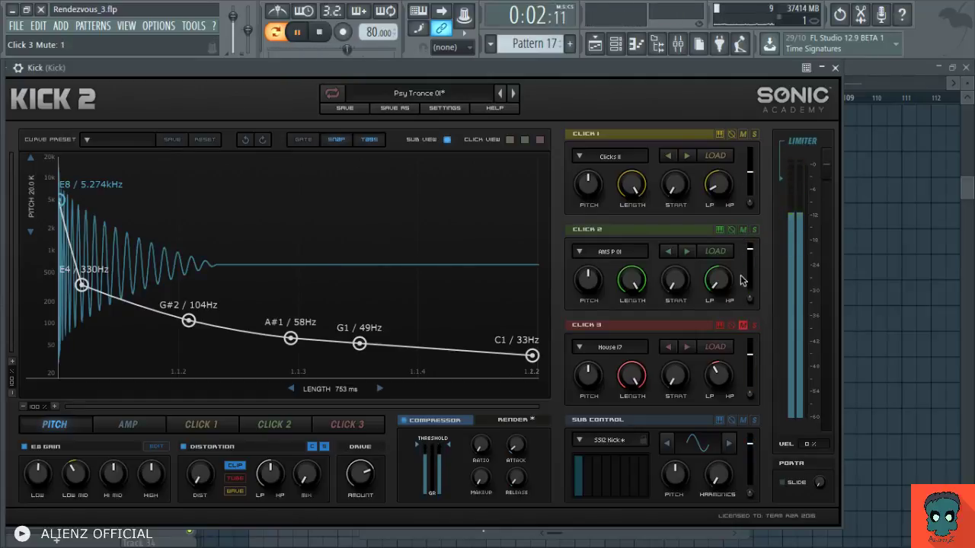
pyautogui.moveTo(751, 250); pyautogui.dragTo(751, 256)
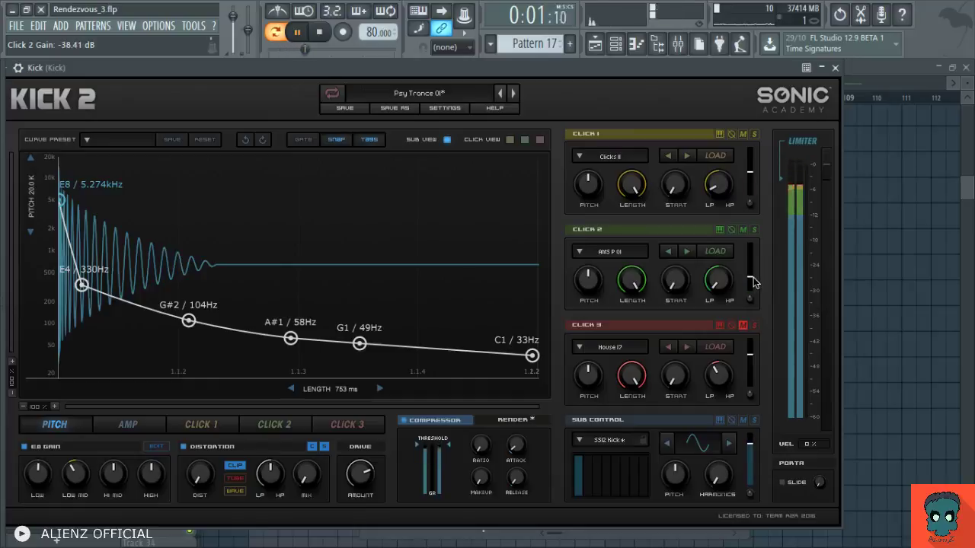
pyautogui.click(835, 69)
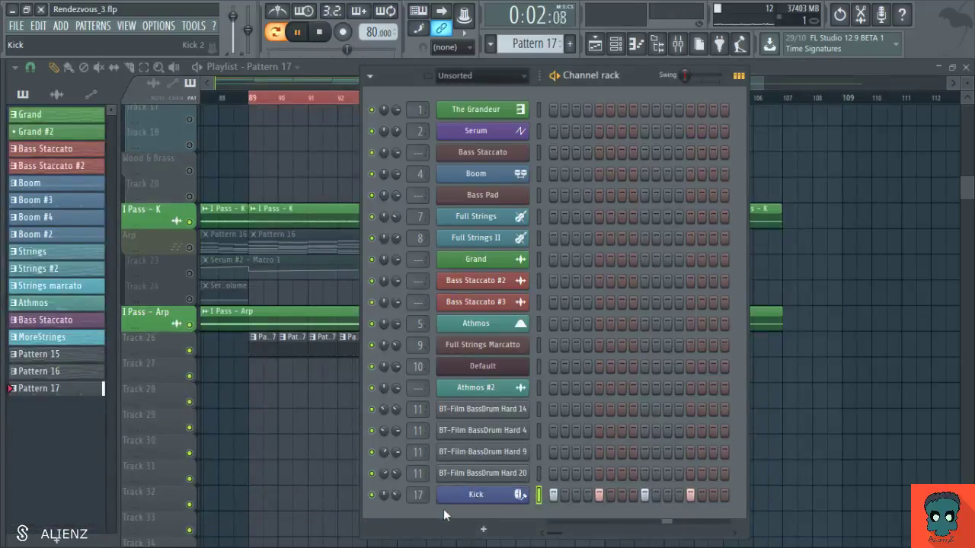
# Widen the file browser and open the PSY kick folder under BreakTweaker Library, Samples, 1 - Kick
pyautogui.moveTo(4, 332); pyautogui.dragTo(195, 322)
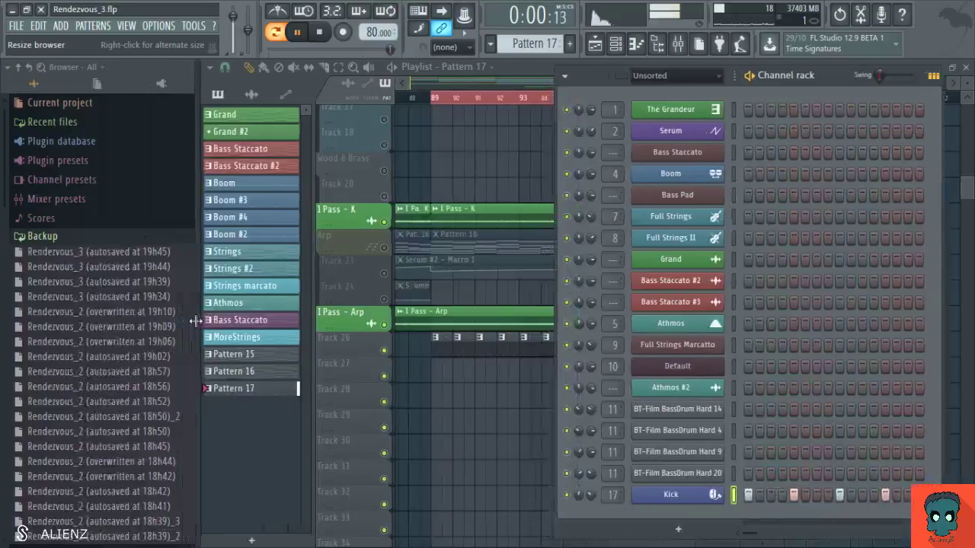
pyautogui.click(76, 236)
pyautogui.click(53, 253)
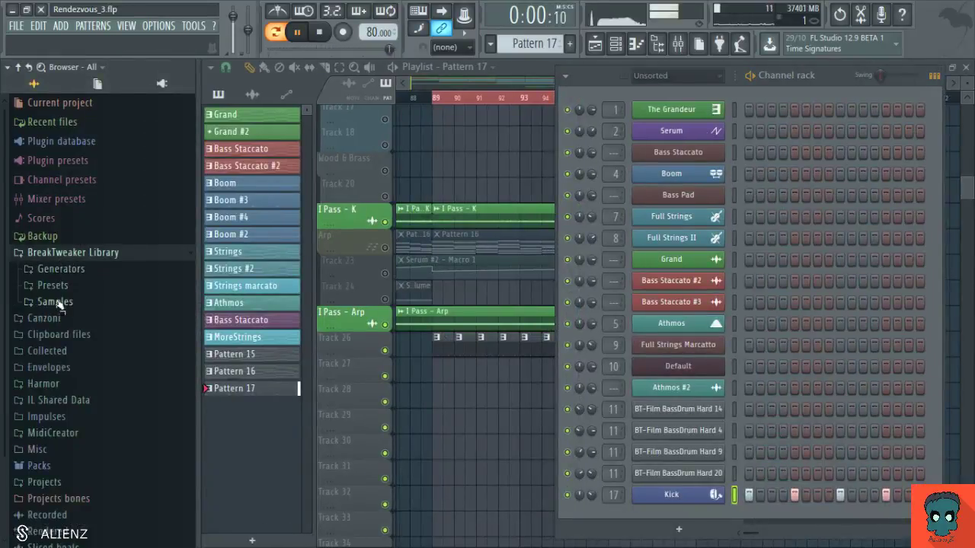
pyautogui.click(59, 303)
pyautogui.click(76, 318)
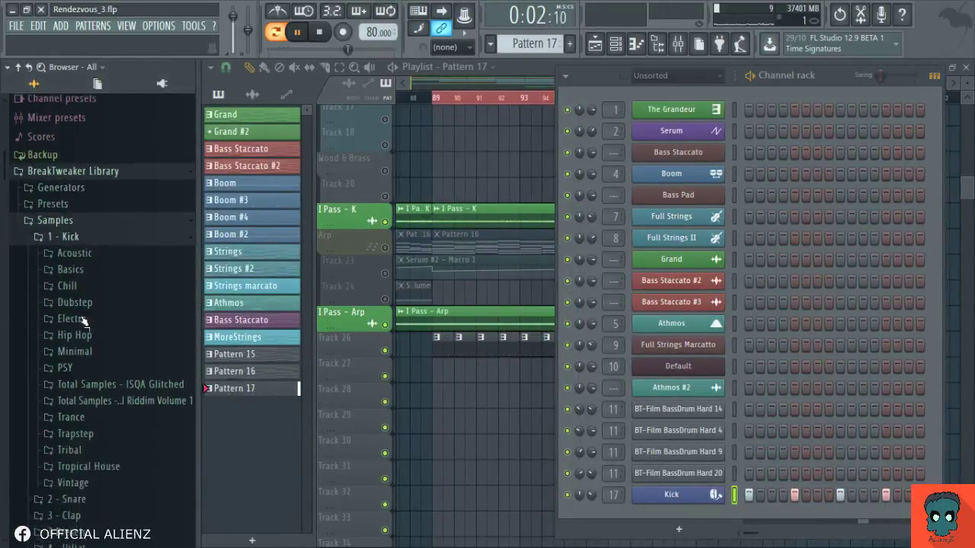
pyautogui.click(86, 360)
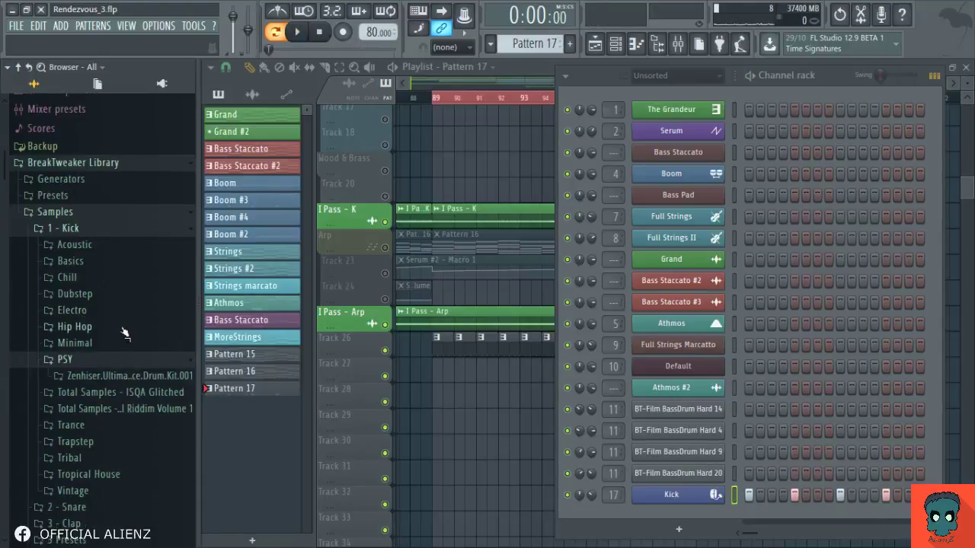
# Audition the dry, wet and 145 BPM kick samples in the Zenhiser drum kit folder
pyautogui.press('Down')
pyautogui.press('Down')
pyautogui.press('Down')
pyautogui.press('Down')
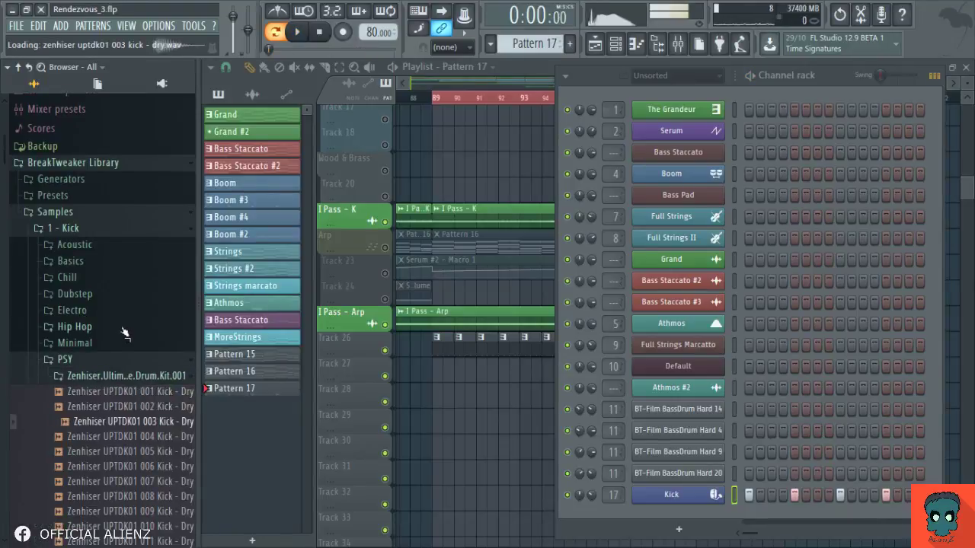
pyautogui.press('Up')
pyautogui.press('Up')
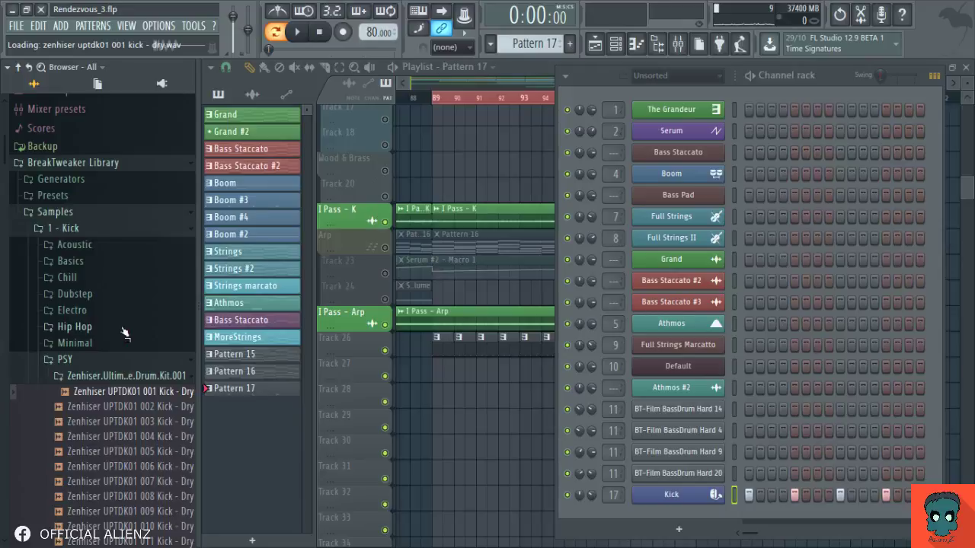
pyautogui.scroll(2, 124, 333)
pyautogui.scroll(-4, 123, 333)
pyautogui.press('Down')
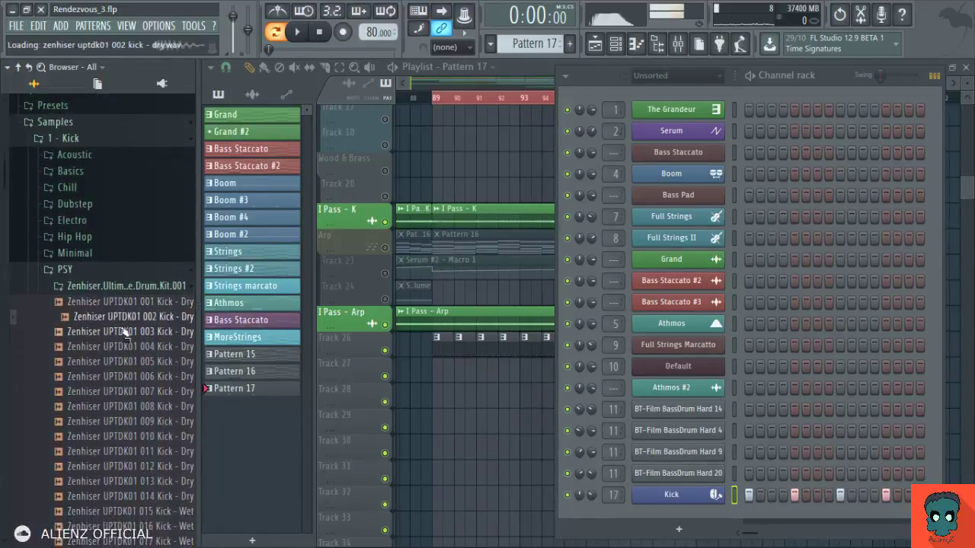
pyautogui.press('Down')
pyautogui.press('Down')
pyautogui.press('Down')
pyautogui.press('Down')
pyautogui.press('Down')
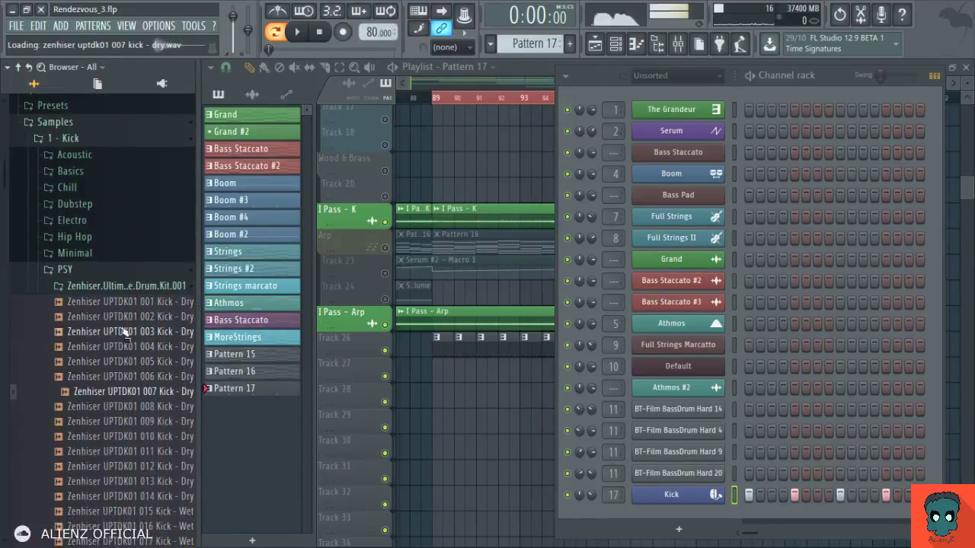
pyautogui.press('Down')
pyautogui.press('Down')
pyautogui.press('Down')
pyautogui.press('Down')
pyautogui.press('Down')
pyautogui.press('Down')
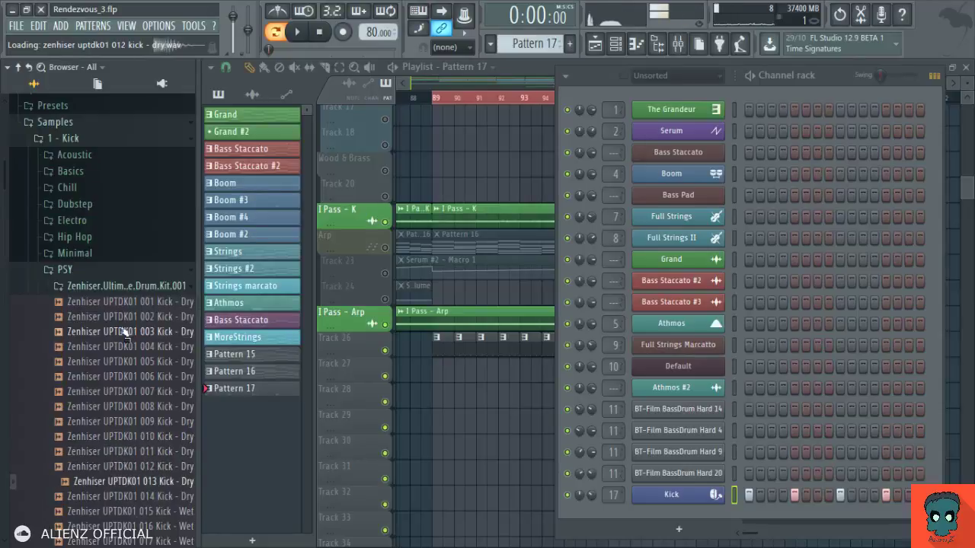
pyautogui.press('Down')
pyautogui.press('Down')
pyautogui.press('Down')
pyautogui.press('Down')
pyautogui.press('Down')
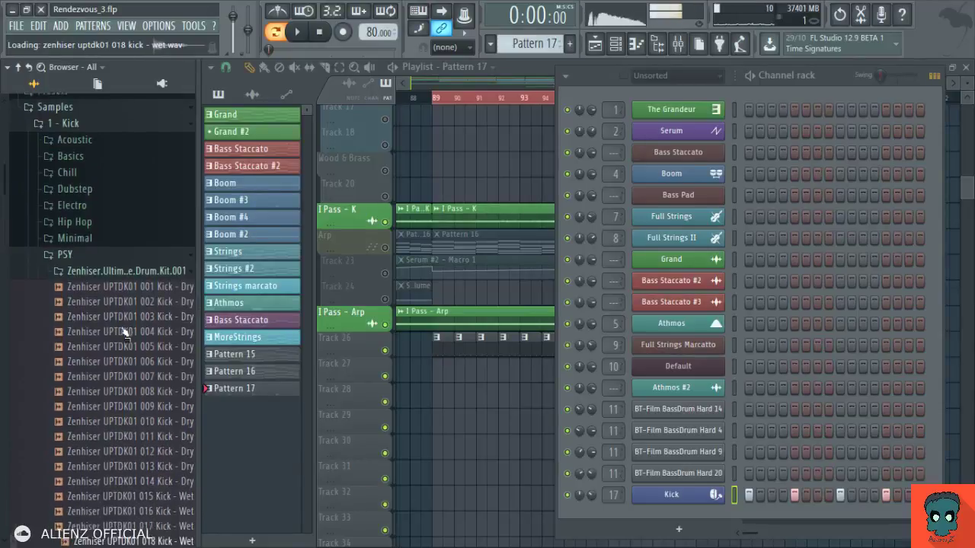
pyautogui.press('Down')
pyautogui.press('Down')
pyautogui.press('Down')
pyautogui.press('Down')
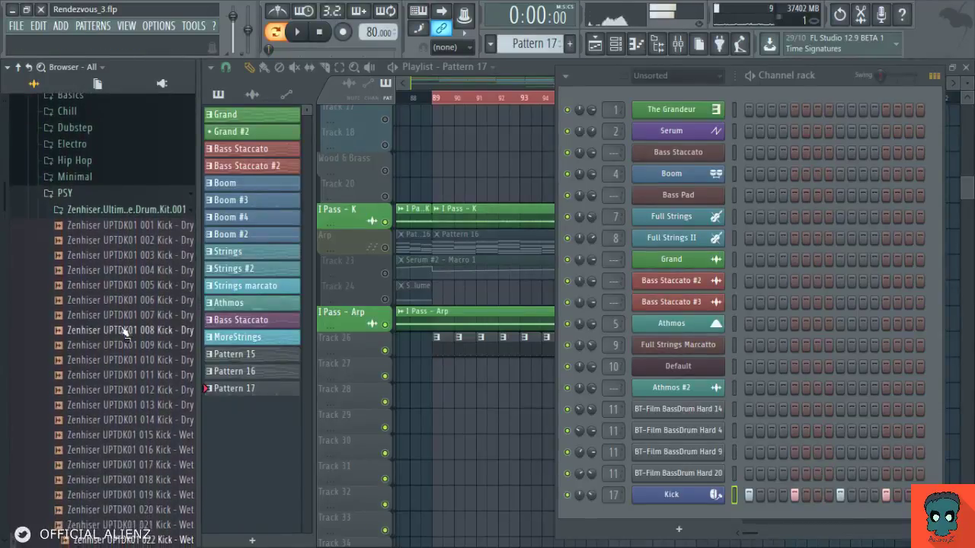
pyautogui.press('Down')
pyautogui.press('Down')
pyautogui.press('Down')
pyautogui.press('Down')
pyautogui.press('Down')
pyautogui.press('Down')
pyautogui.press('Down')
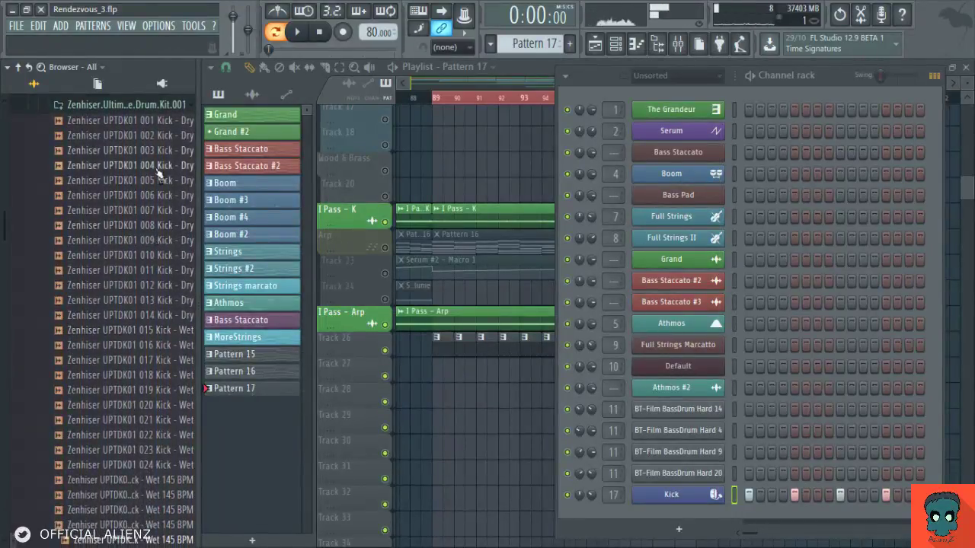
# Try to load the sample Zenhiser UPTDK01 001 Kick - Dry onto the existing Kick channel
pyautogui.click(162, 125)
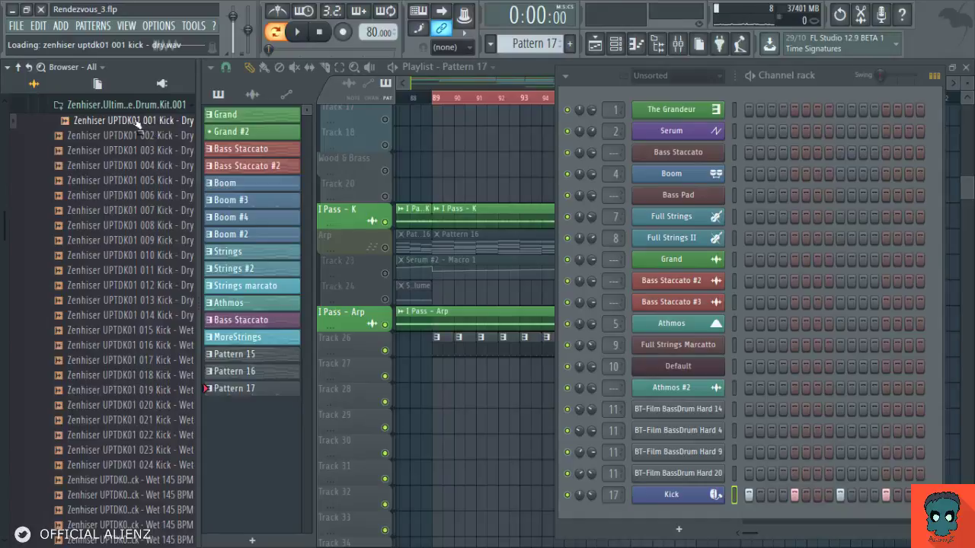
pyautogui.moveTo(137, 125); pyautogui.dragTo(675, 496)
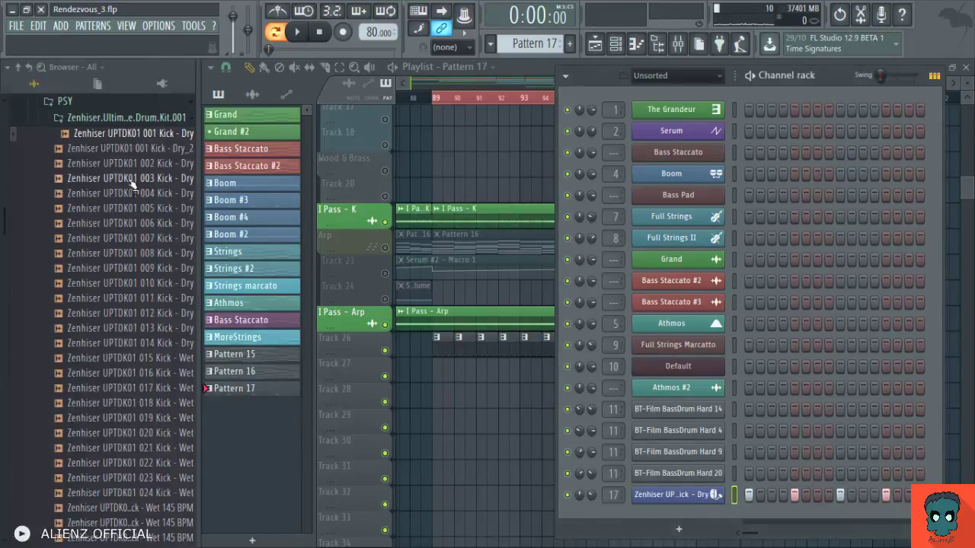
# Add Zenhiser UPTDK01 003 Kick - Dry as a new channel with the existing kick's step pattern, routed to mixer track 17
pyautogui.click(182, 195)
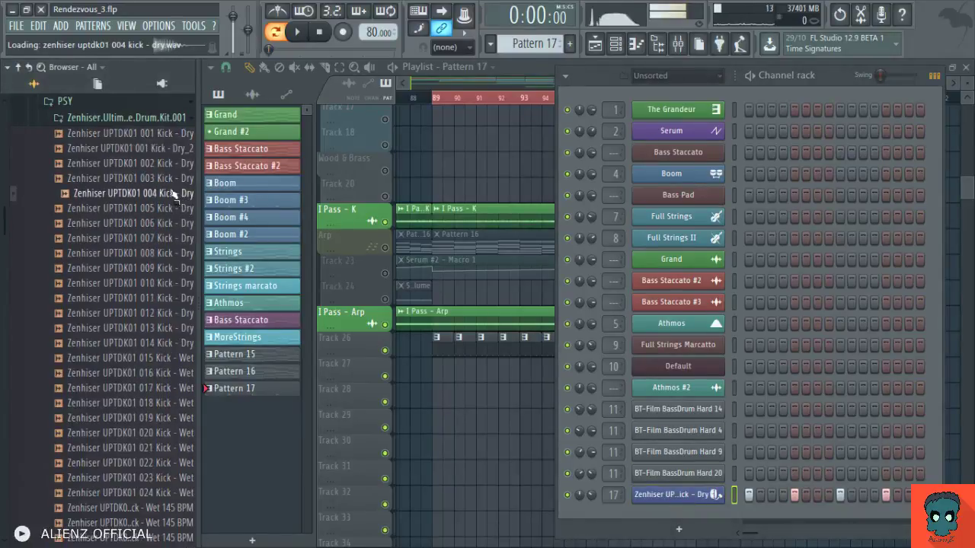
pyautogui.click(164, 179)
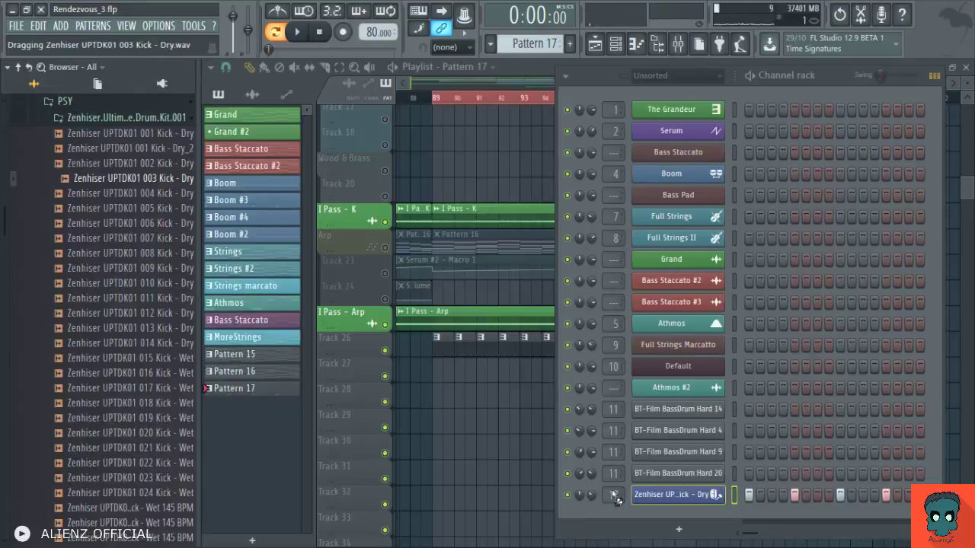
pyautogui.moveTo(683, 518); pyautogui.dragTo(682, 516)
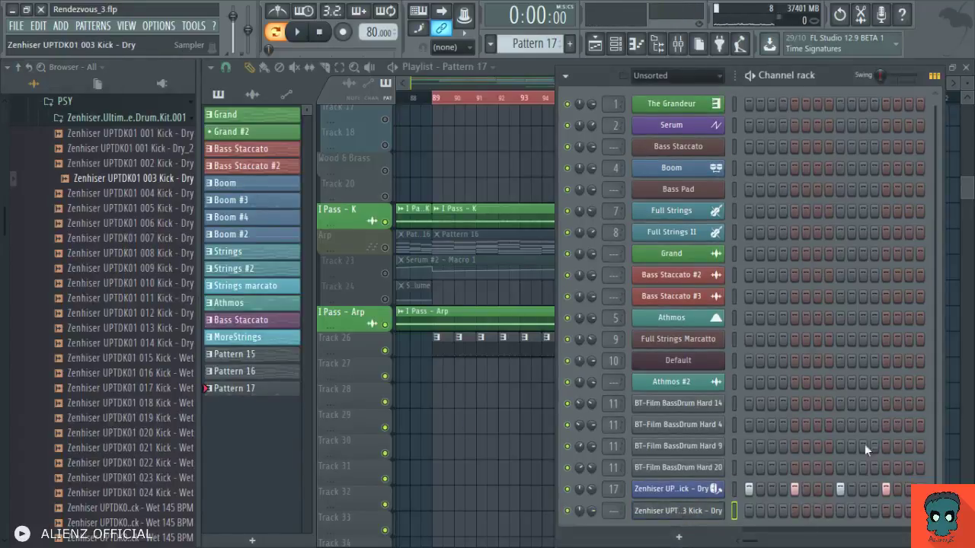
pyautogui.hotkey('ctrl', 'v')
pyautogui.moveTo(612, 511); pyautogui.dragTo(613, 491)
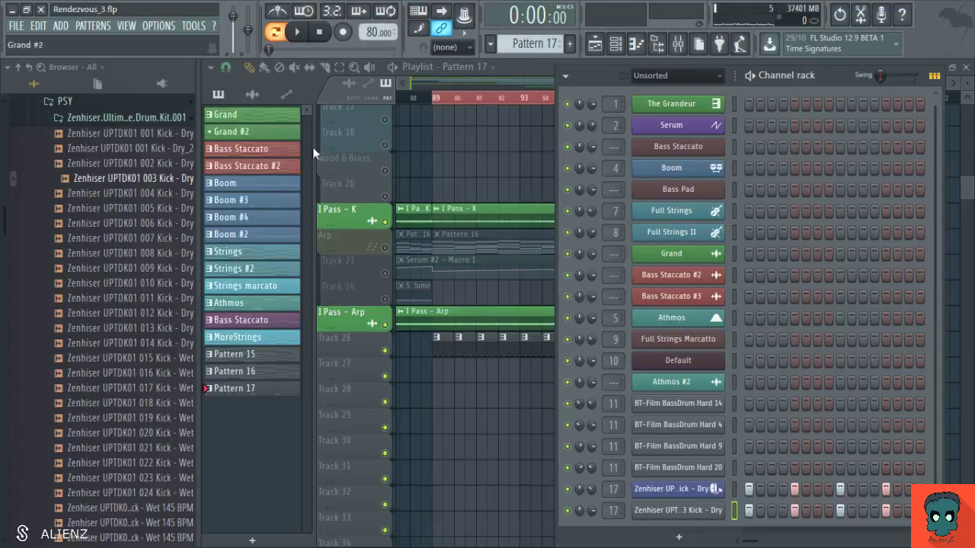
# Play Pattern 17 with the blue kick channel soloed and check its Kick 2 settings
pyautogui.press('space')
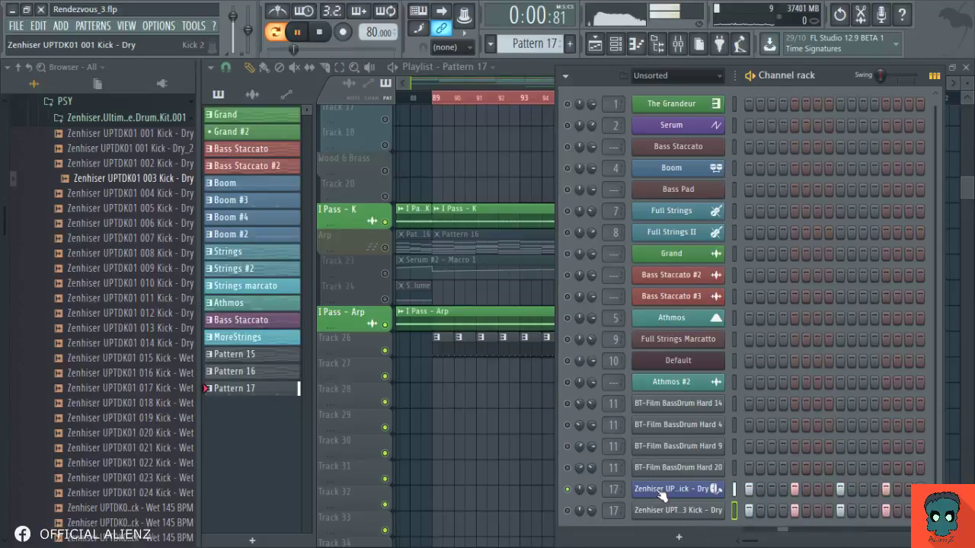
pyautogui.click(691, 488)
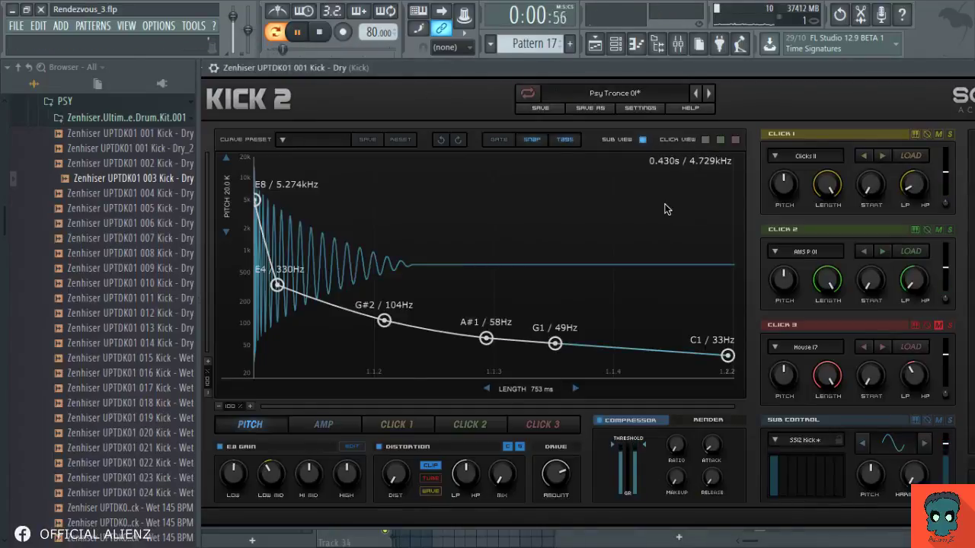
pyautogui.press('Escape')
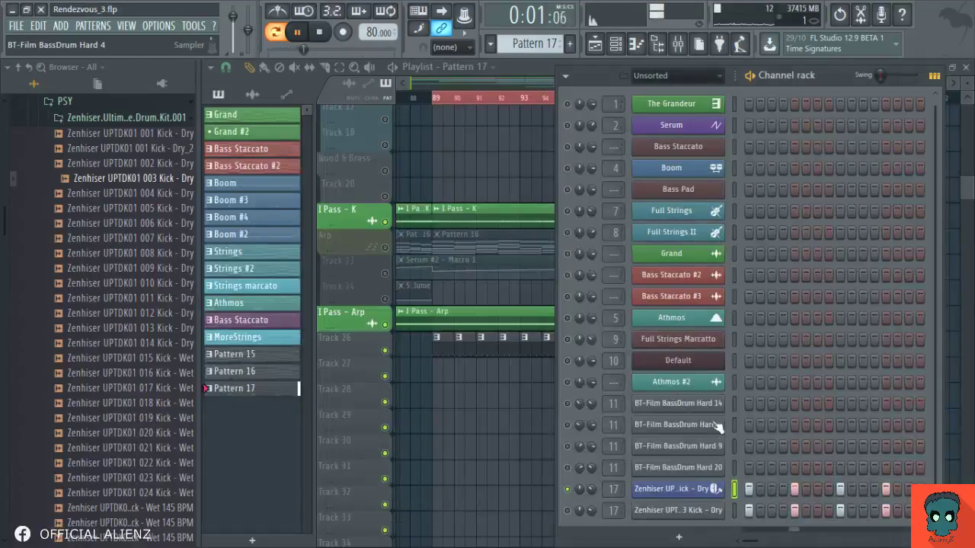
pyautogui.press('space')
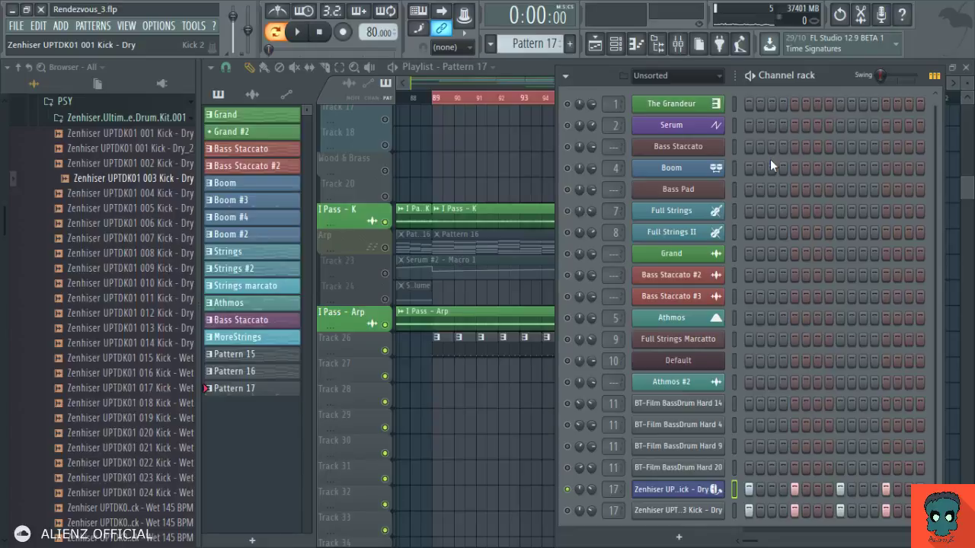
# Revert the blue kick channel to an empty Sampler
pyautogui.click(794, 509)
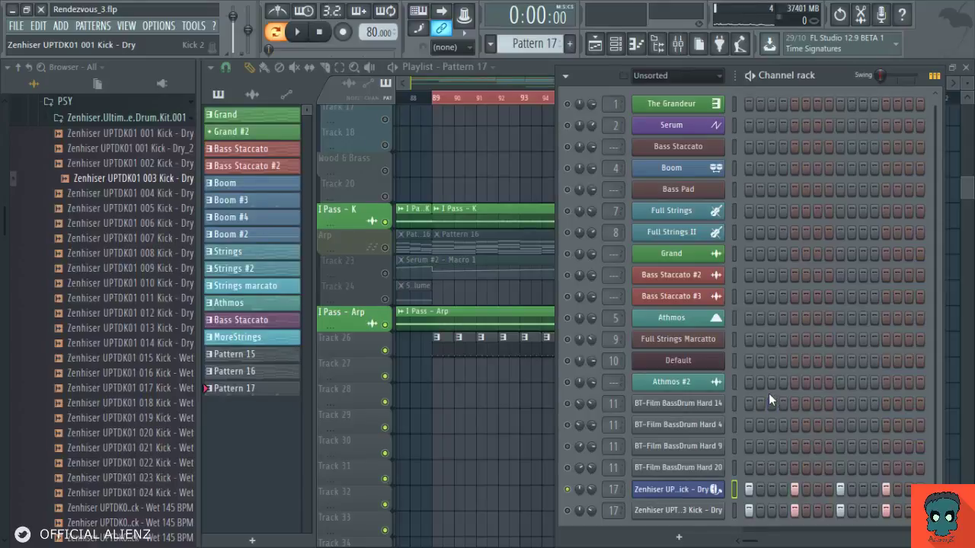
pyautogui.hotkey('ctrl', 'z')
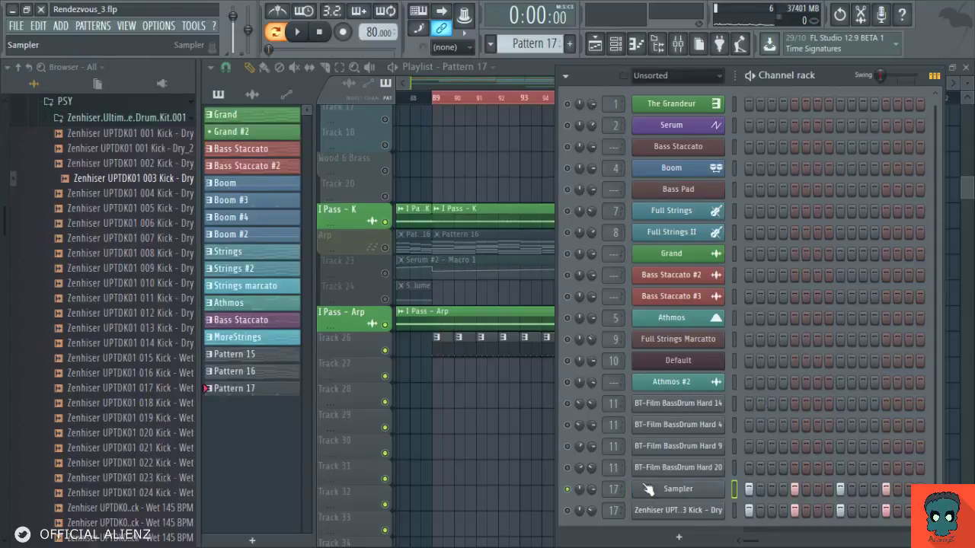
# Load Zenhiser UPTDK01 001 Kick - Dry into the empty Sampler channel and raise its fade-out to maximum while Pattern 17 plays
pyautogui.moveTo(122, 132); pyautogui.dragTo(626, 443)
pyautogui.moveTo(685, 494); pyautogui.dragTo(687, 495)
pyautogui.press('space')
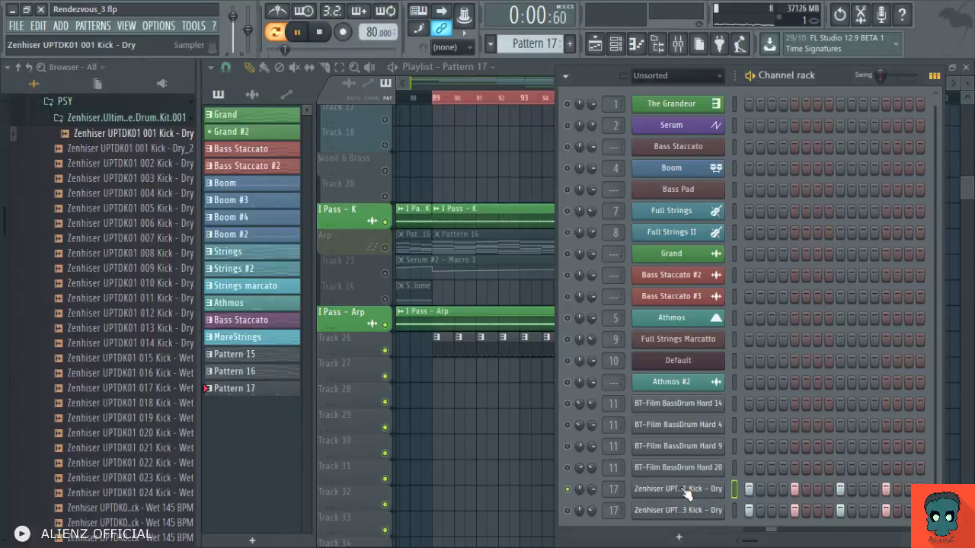
pyautogui.click(686, 494)
pyautogui.moveTo(341, 74); pyautogui.dragTo(507, 146)
pyautogui.moveTo(611, 306); pyautogui.dragTo(611, 293)
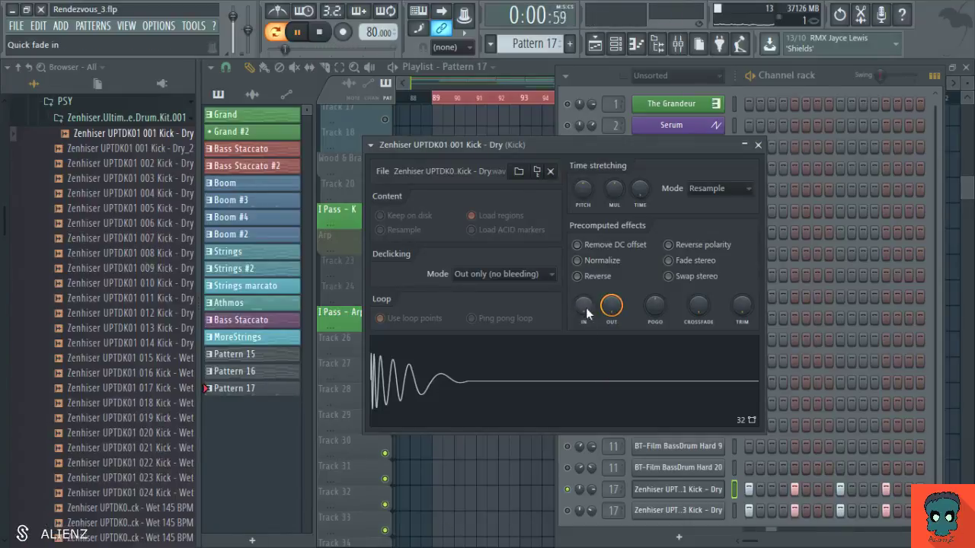
pyautogui.moveTo(398, 148); pyautogui.dragTo(392, 141)
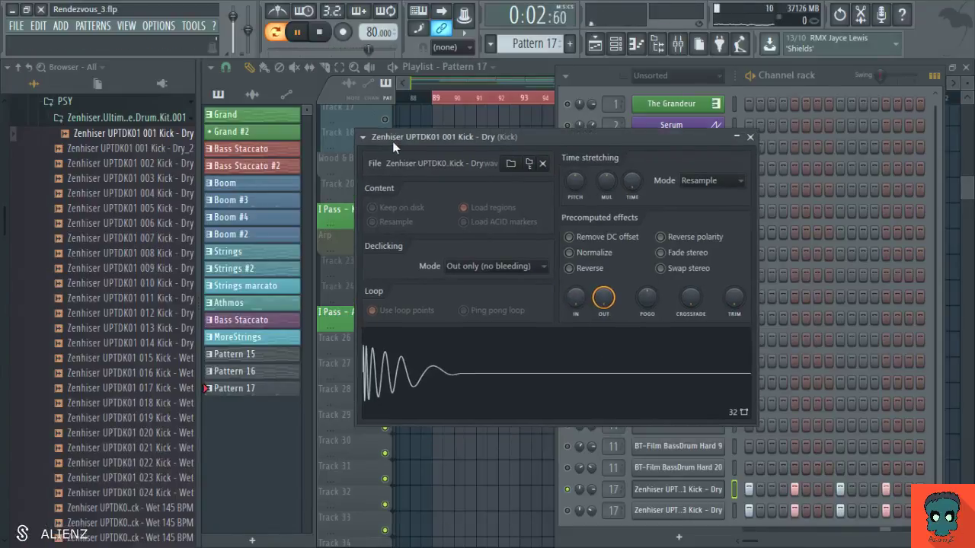
pyautogui.click(750, 137)
# Try the 001 kick's notes an octave up at C6 and an octave down at C4 in the piano roll
pyautogui.click(934, 76)
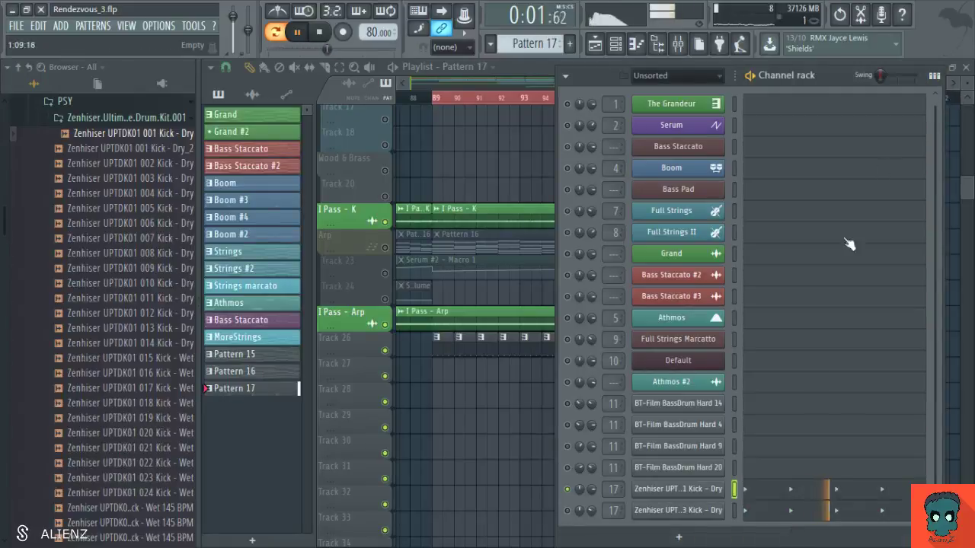
pyautogui.click(775, 490)
pyautogui.hotkey('shift', 'Up')
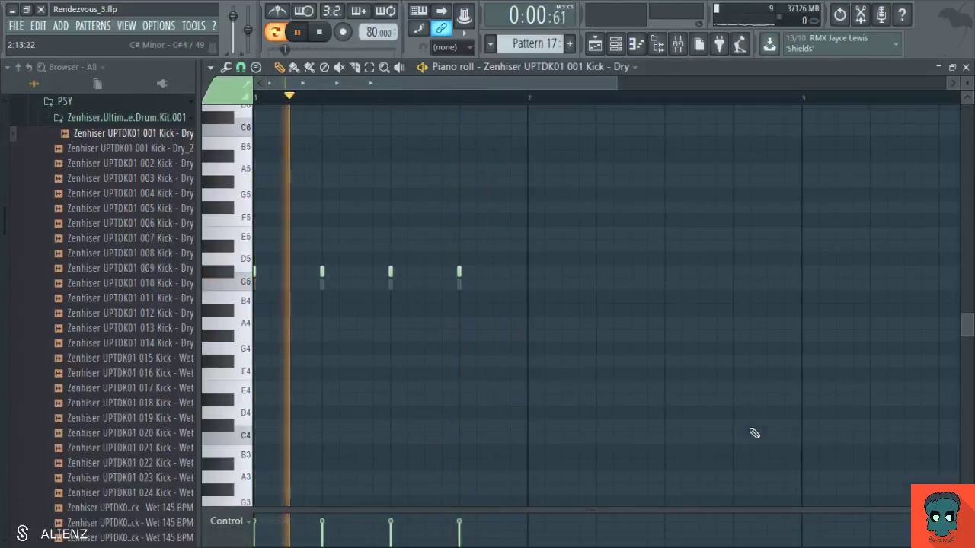
pyautogui.hotkey('ctrl', 'Up')
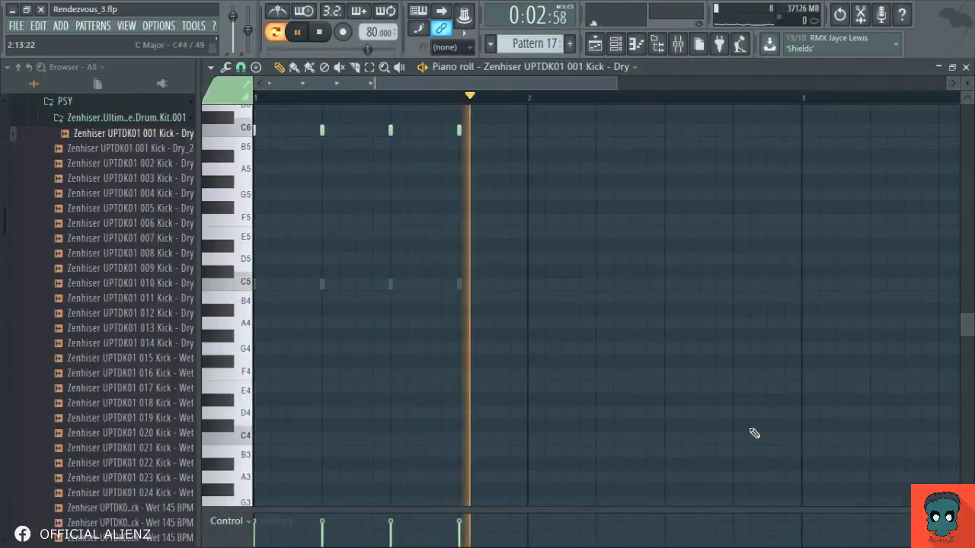
pyautogui.hotkey('ctrl', 'Down')
pyautogui.hotkey('ctrl', 'Down')
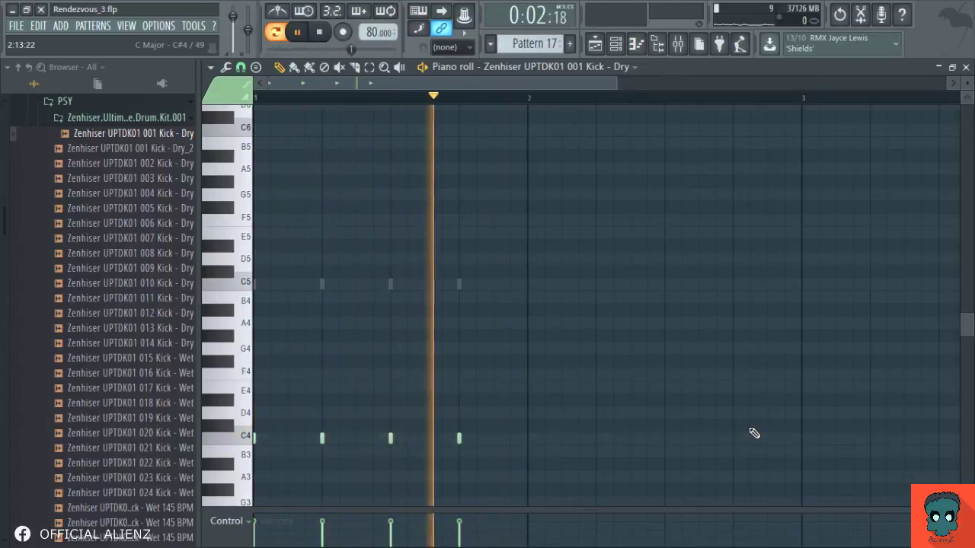
# Lower the 001 kick's channel volume and unmute the 003 kick so both kicks play together
pyautogui.press('F7')
pyautogui.moveTo(590, 491); pyautogui.dragTo(590, 517)
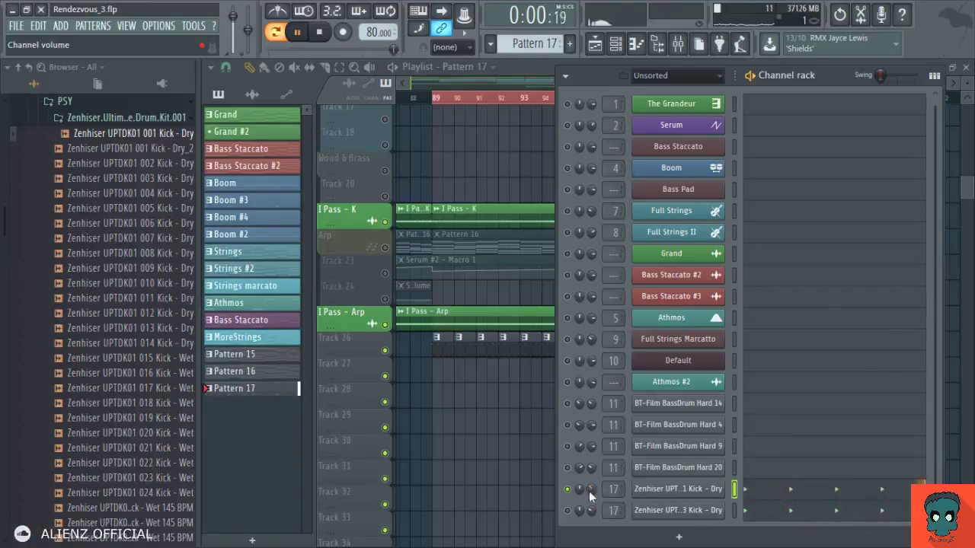
pyautogui.click(569, 512)
pyautogui.click(568, 489)
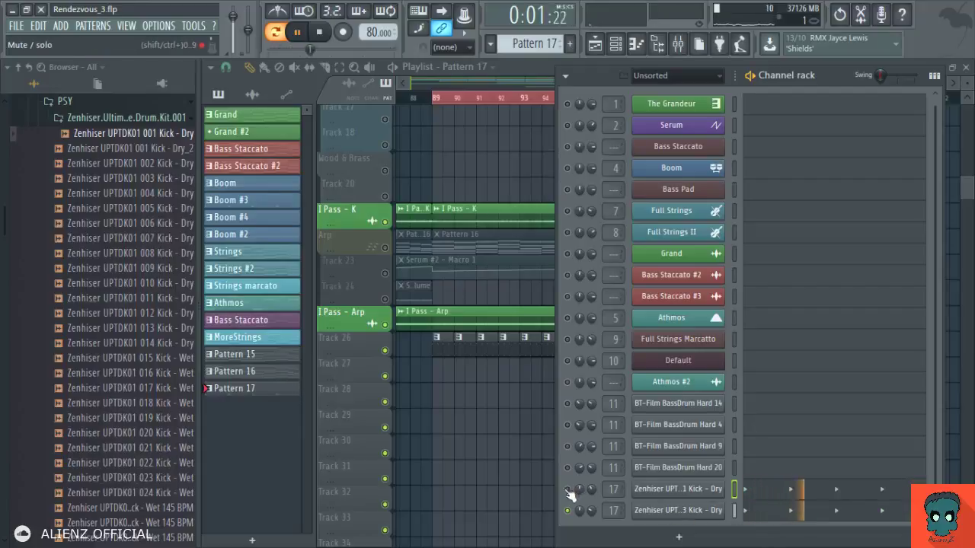
pyautogui.click(568, 489)
# Transpose the 001 kick's notes back to C5 in the piano roll
pyautogui.click(677, 489)
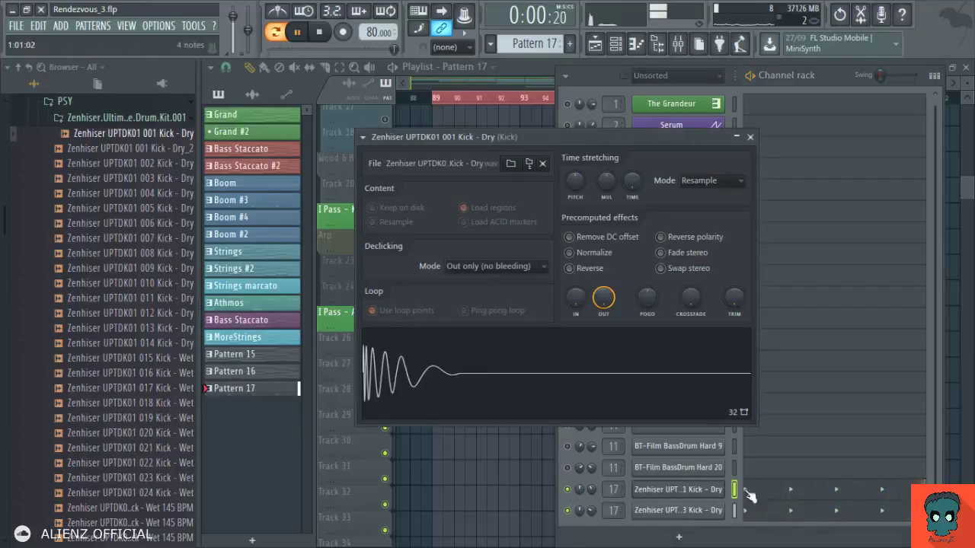
pyautogui.click(749, 495)
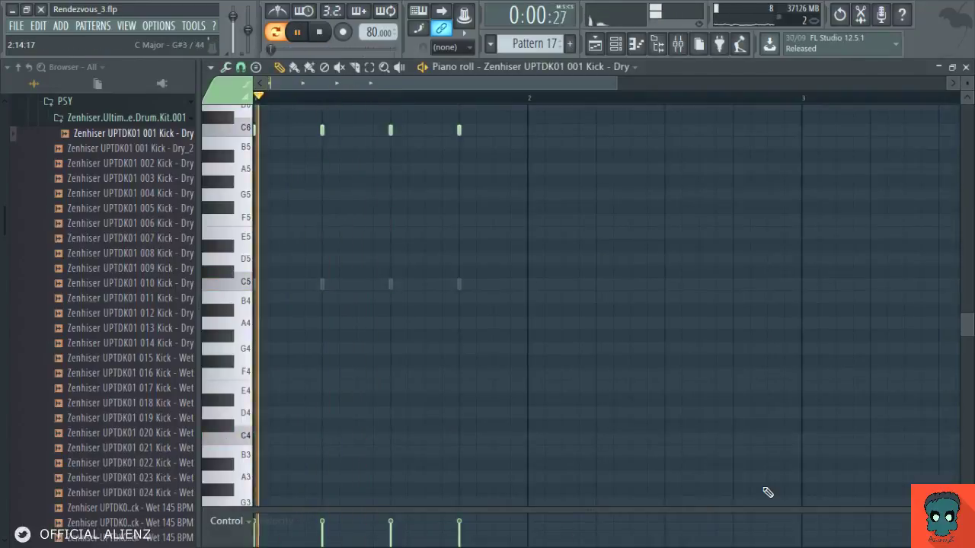
pyautogui.hotkey('ctrl', 'Down')
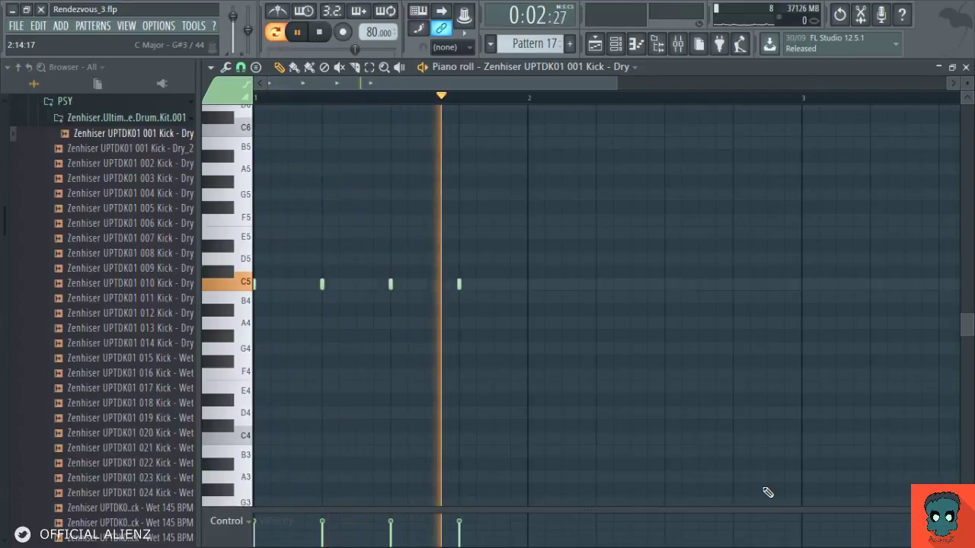
pyautogui.press('F7')
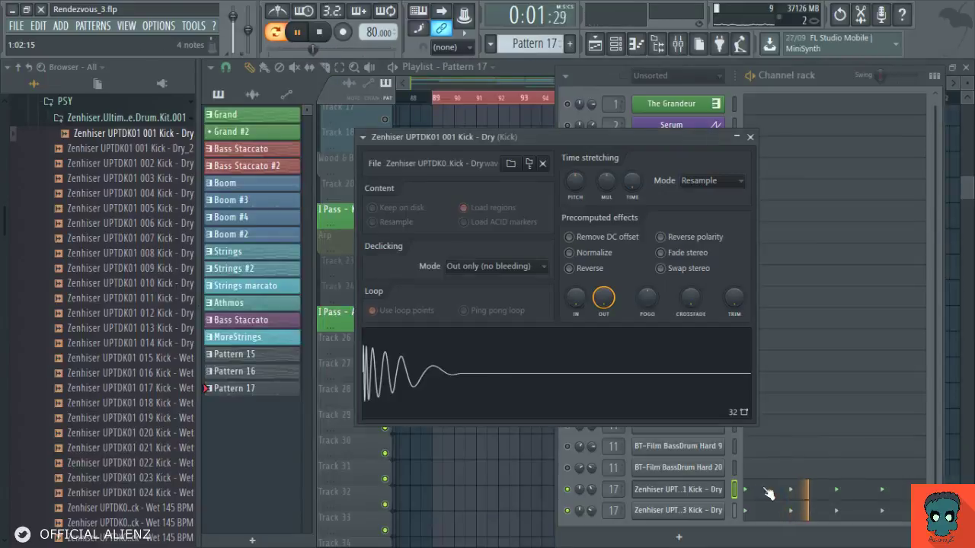
# Normalize the Zenhiser 003 kick sample and set its trim to 100%
pyautogui.click(682, 490)
pyautogui.click(682, 489)
pyautogui.click(688, 511)
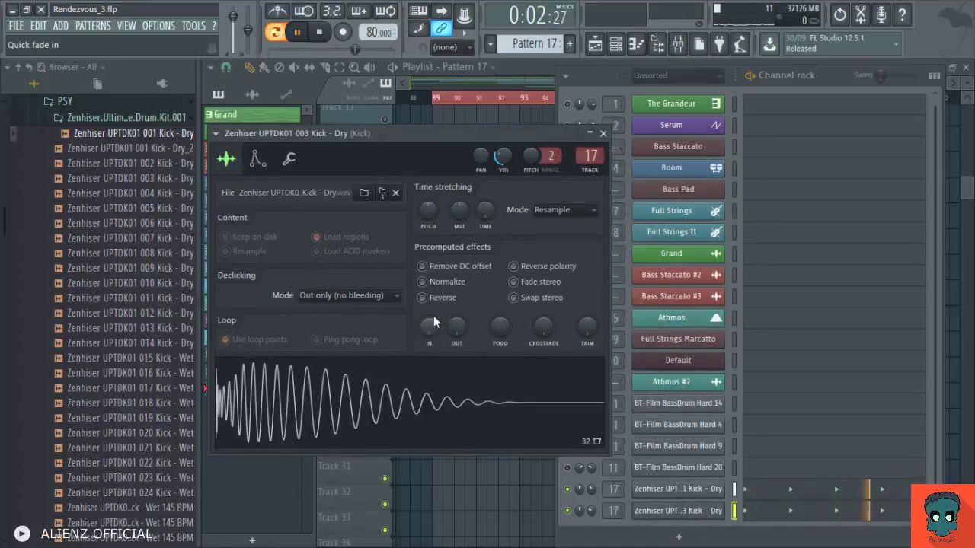
pyautogui.click(457, 282)
pyautogui.moveTo(422, 332)
pyautogui.mouseDown()
pyautogui.moveTo(423, 315)
pyautogui.moveTo(425, 335)
pyautogui.mouseUp()
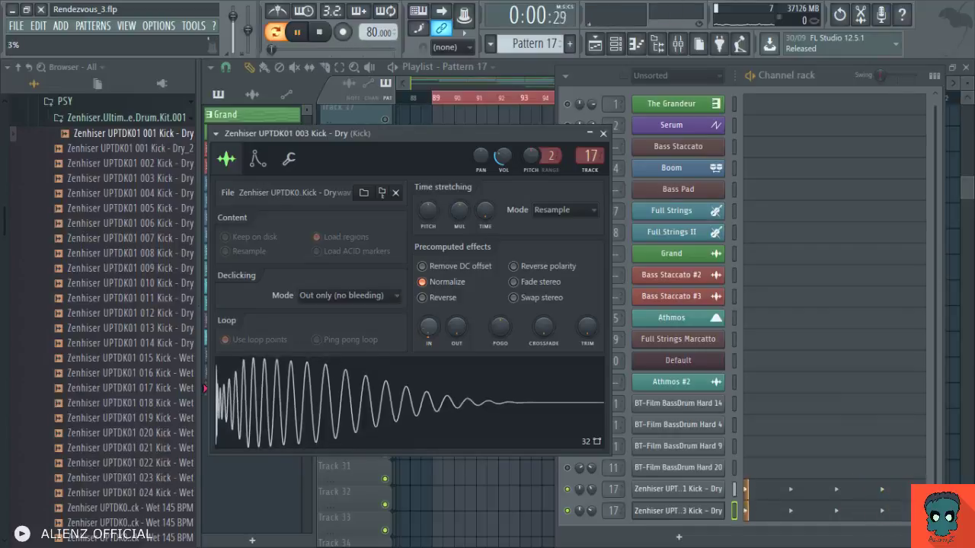
pyautogui.moveTo(594, 331); pyautogui.dragTo(594, 347)
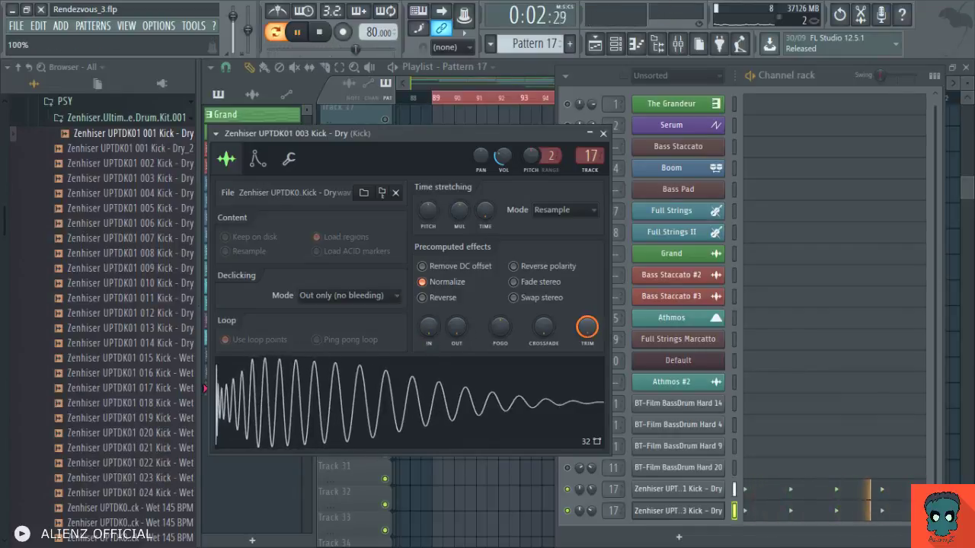
# Enable the 003 kick's volume envelope and reduce its attack to the minimum
pyautogui.click(258, 160)
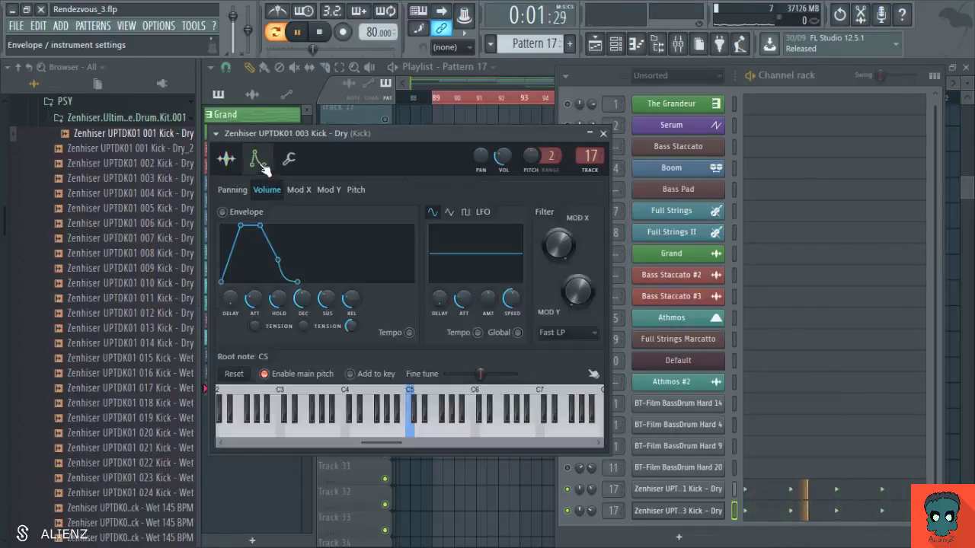
pyautogui.click(246, 213)
pyautogui.moveTo(254, 298); pyautogui.dragTo(254, 320)
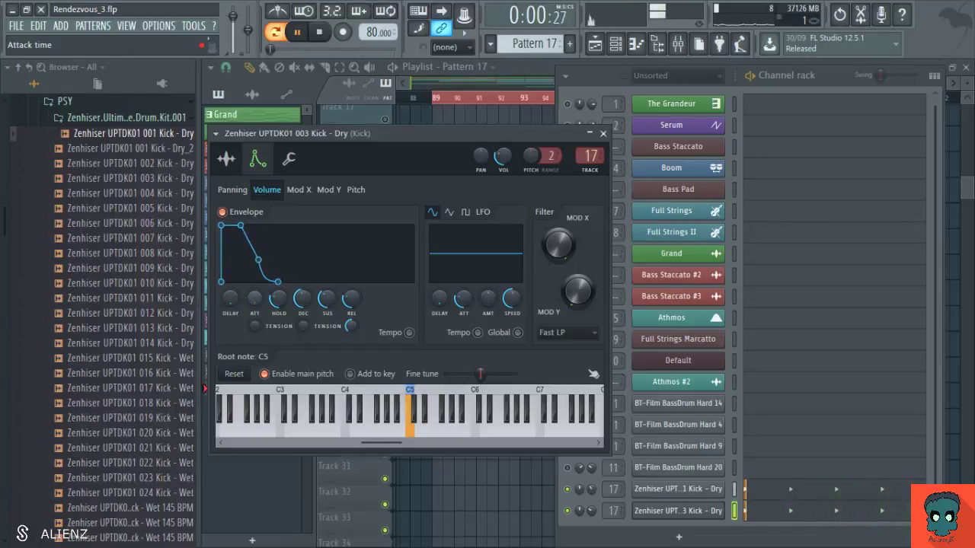
# Show the 001 kick's sample settings, stop playback and audition other Zenhiser kicks such as 010 and 008
pyautogui.click(678, 489)
pyautogui.press('space')
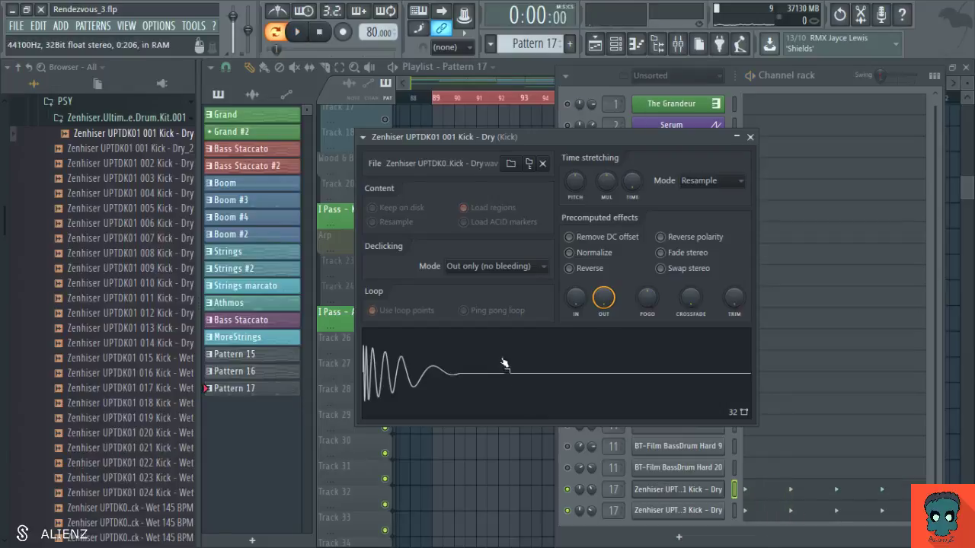
pyautogui.click(145, 283)
pyautogui.click(147, 253)
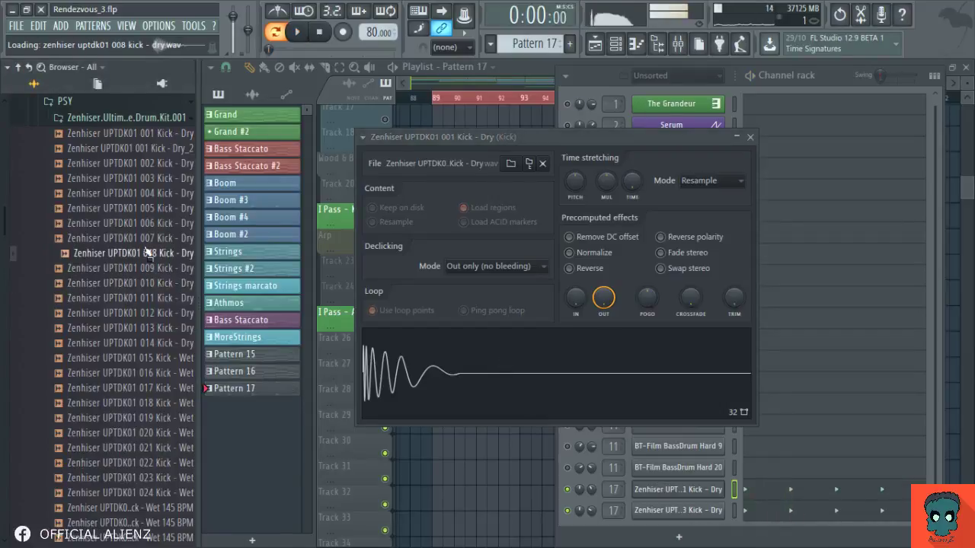
pyautogui.click(156, 207)
# Open the Black Octopus ambient kicks folder inside the Chill kick samples
pyautogui.click(138, 116)
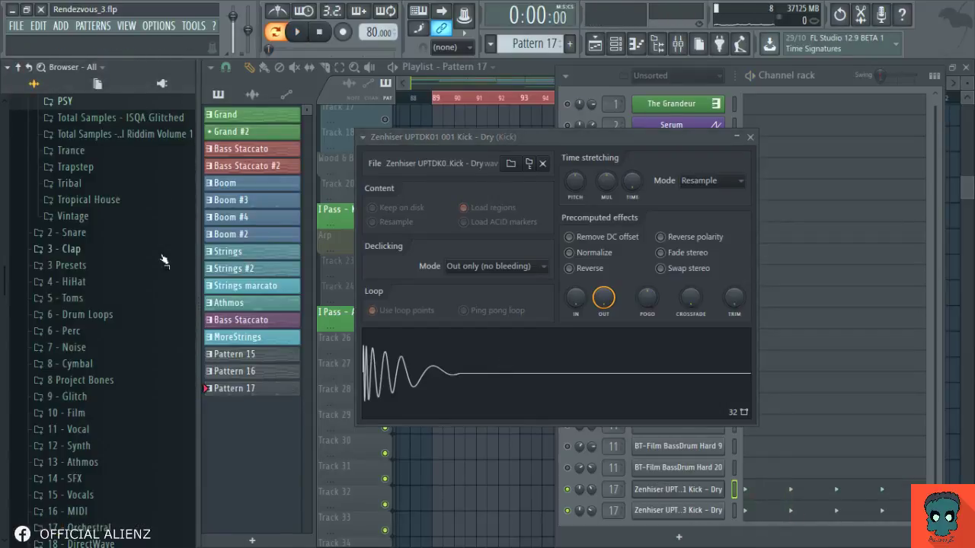
pyautogui.scroll(2, 152, 228)
pyautogui.scroll(6, 103, 204)
pyautogui.scroll(-2, 102, 204)
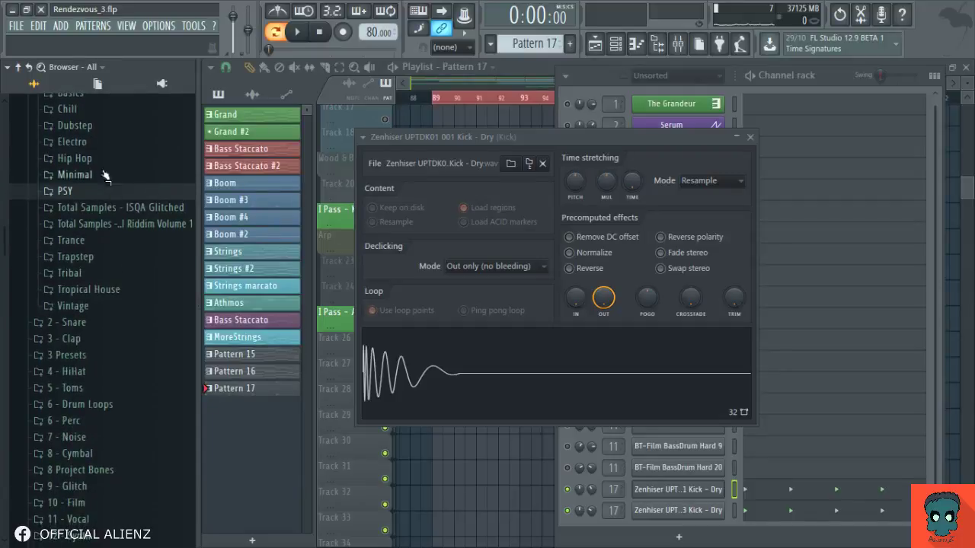
pyautogui.click(96, 112)
pyautogui.click(115, 144)
# Try AK Kick 004 and AK Kick 012 as replacements for the Zenhiser 001 sample in its channel
pyautogui.click(122, 173)
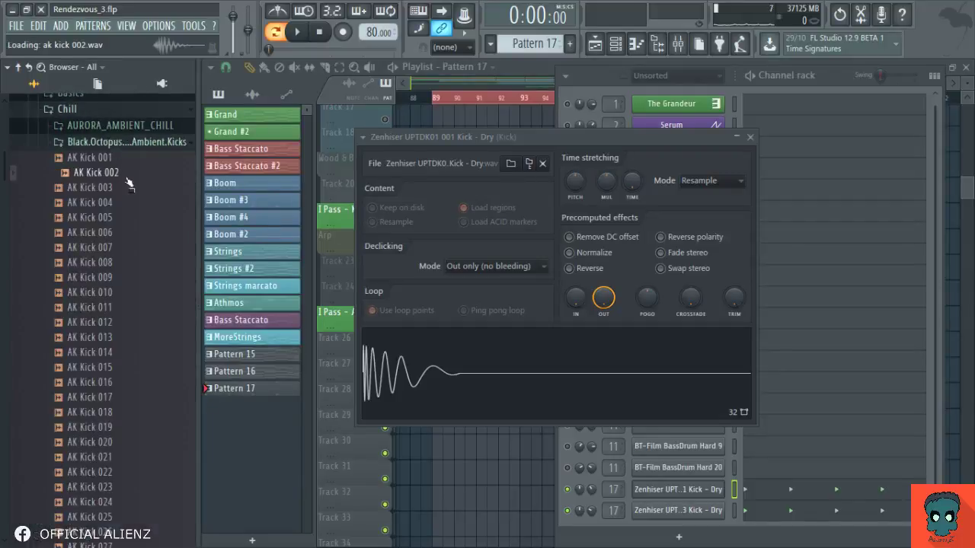
pyautogui.click(122, 202)
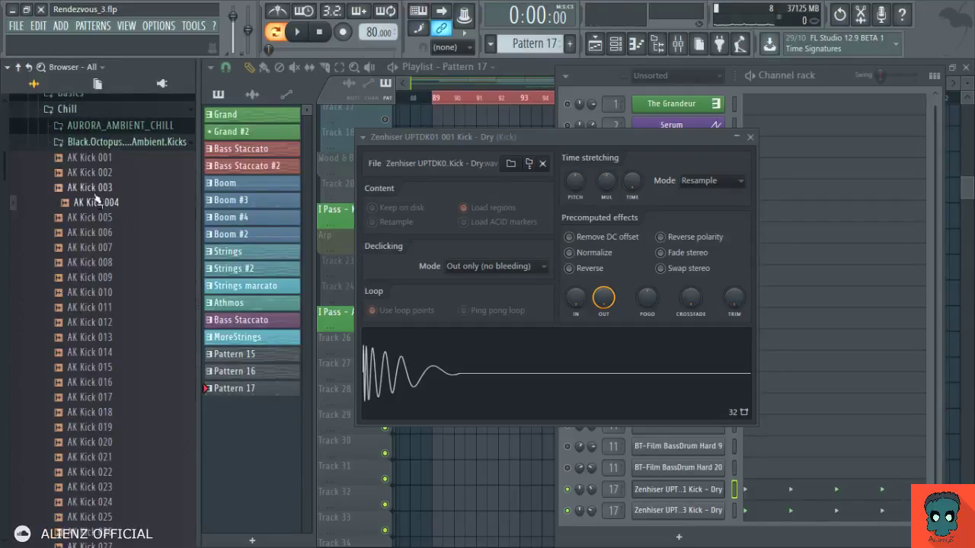
pyautogui.moveTo(402, 352); pyautogui.dragTo(489, 381)
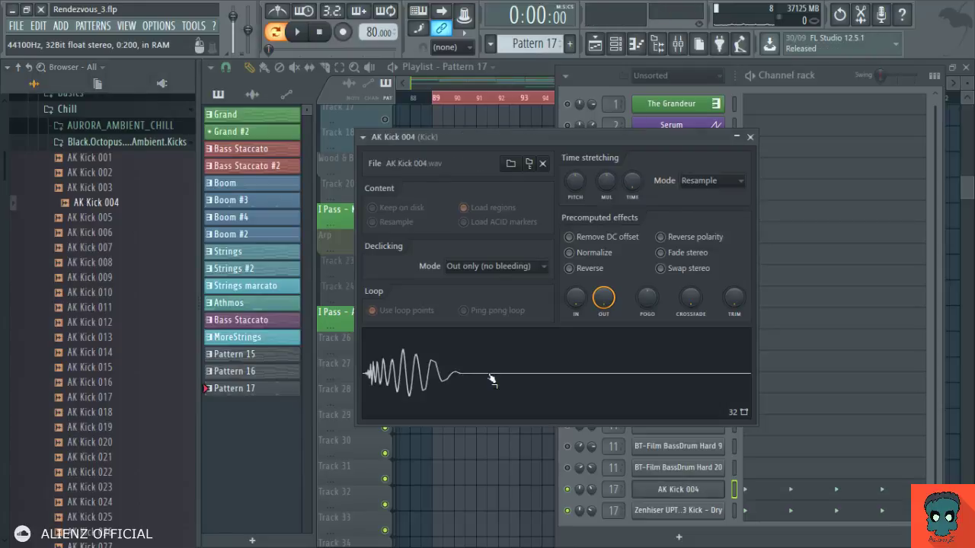
pyautogui.click(93, 322)
pyautogui.moveTo(95, 329); pyautogui.dragTo(457, 385)
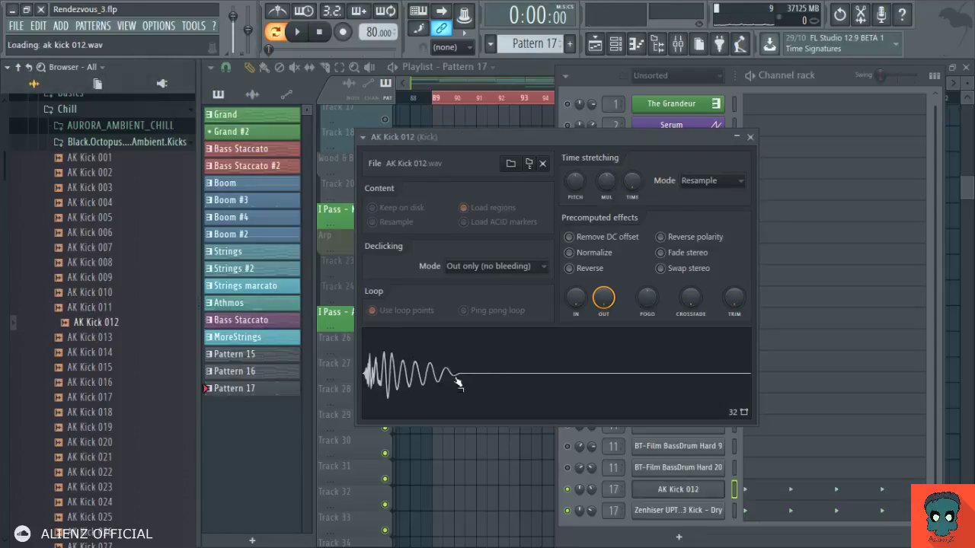
# Audition the AK Kick samples from 015 up through 007 in search of a better kick
pyautogui.click(102, 368)
pyautogui.click(107, 355)
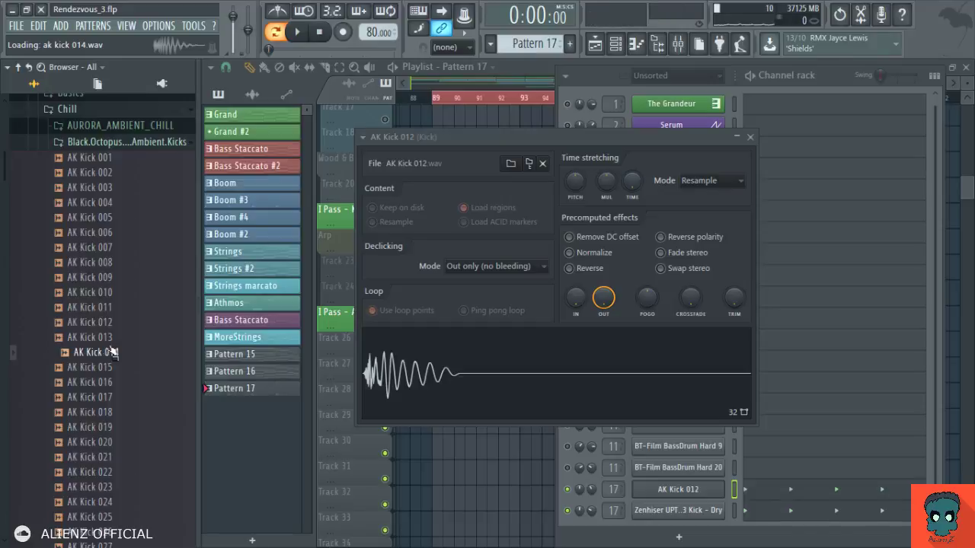
pyautogui.press('Up')
pyautogui.press('Up')
pyautogui.press('Up')
pyautogui.press('Down')
pyautogui.press('Down')
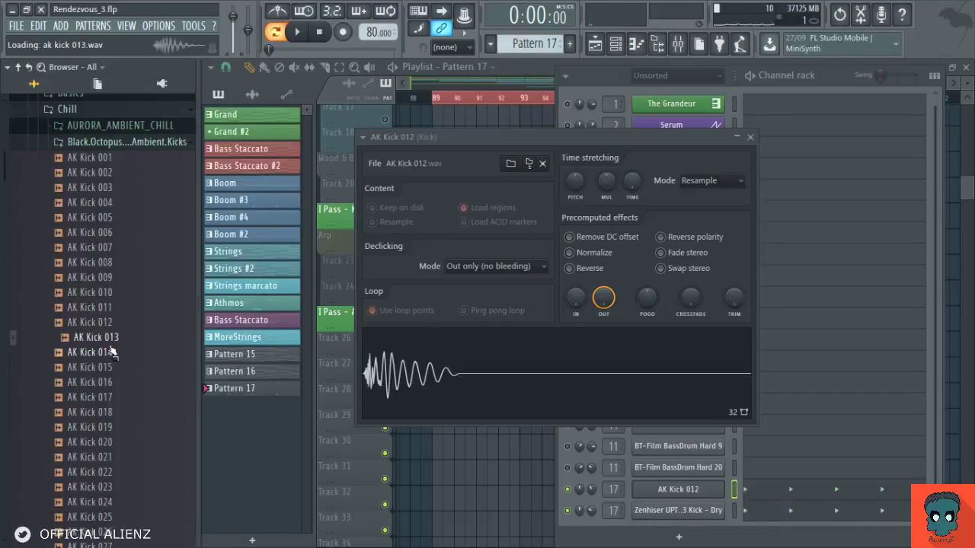
pyautogui.press('Up')
pyautogui.press('Up')
pyautogui.press('Up')
pyautogui.press('Up')
pyautogui.press('Up')
pyautogui.press('Up')
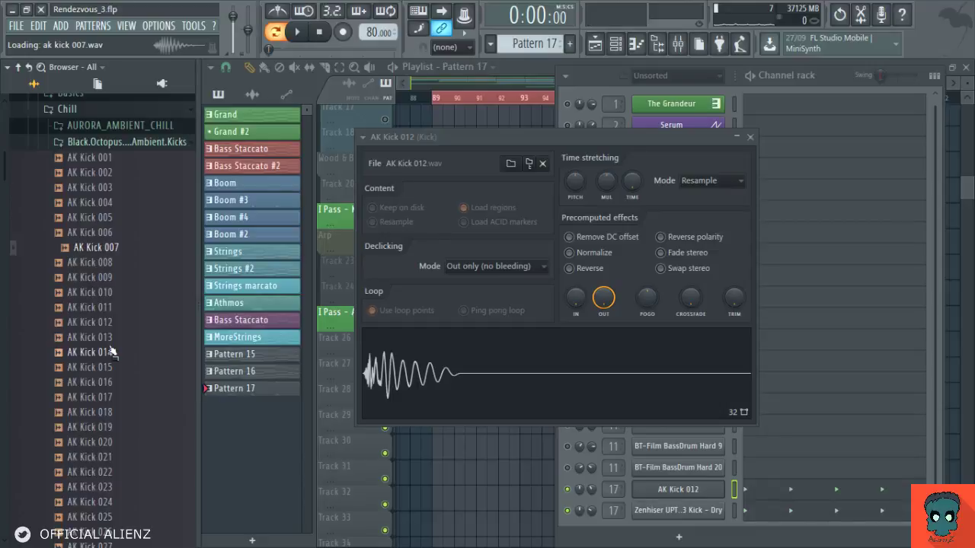
# Load AK Kick 007 in place of AK Kick 012 and play the pattern briefly
pyautogui.moveTo(122, 259); pyautogui.dragTo(474, 396)
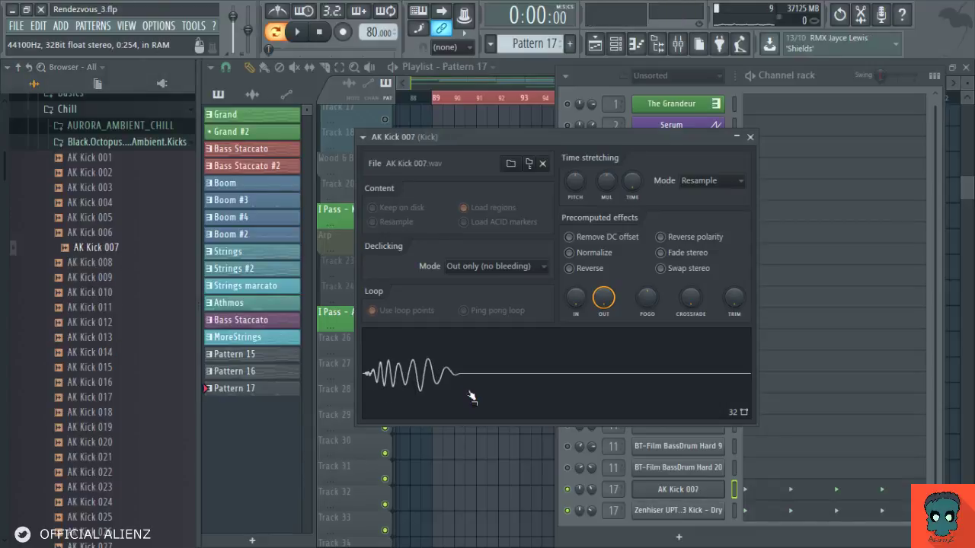
pyautogui.press('space')
pyautogui.press('space')
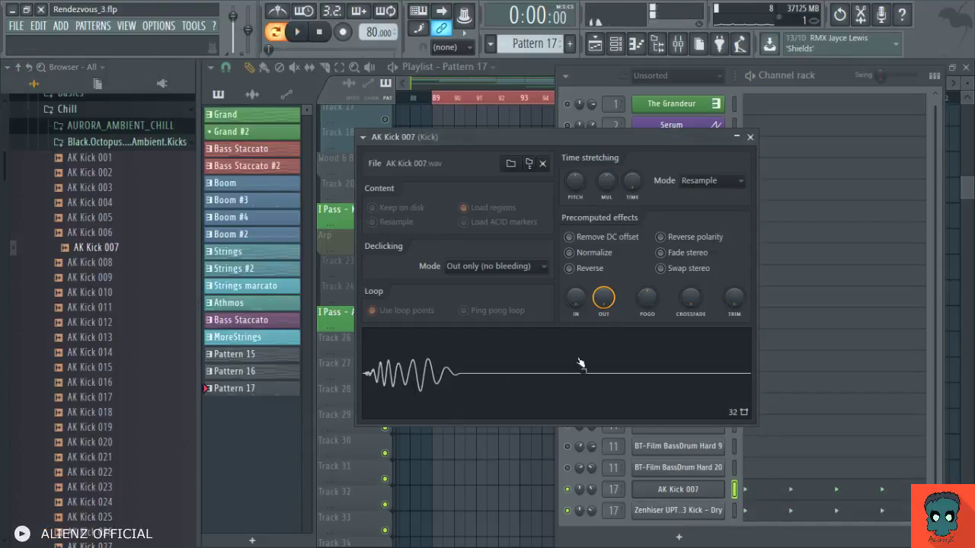
# Normalize the AK Kick 007 sample and set its trim and fade-out to maximum
pyautogui.moveTo(603, 298)
pyautogui.mouseDown()
pyautogui.moveTo(604, 311)
pyautogui.moveTo(574, 299)
pyautogui.moveTo(575, 266)
pyautogui.moveTo(574, 302)
pyautogui.moveTo(602, 279)
pyautogui.mouseUp()
pyautogui.moveTo(734, 298); pyautogui.dragTo(733, 259)
pyautogui.click(593, 252)
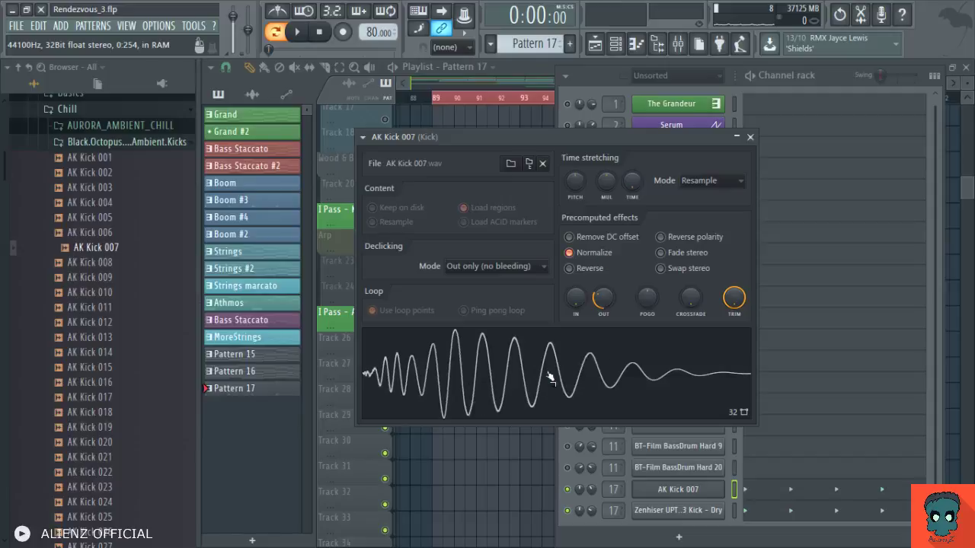
pyautogui.moveTo(603, 298); pyautogui.dragTo(603, 259)
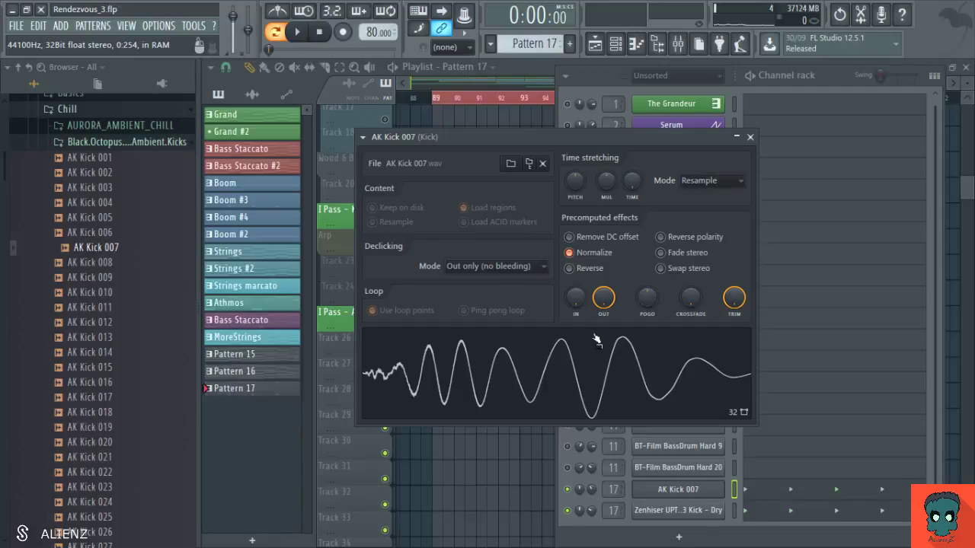
# Audition AK Kick 011 and load it in place of AK Kick 007
pyautogui.click(91, 308)
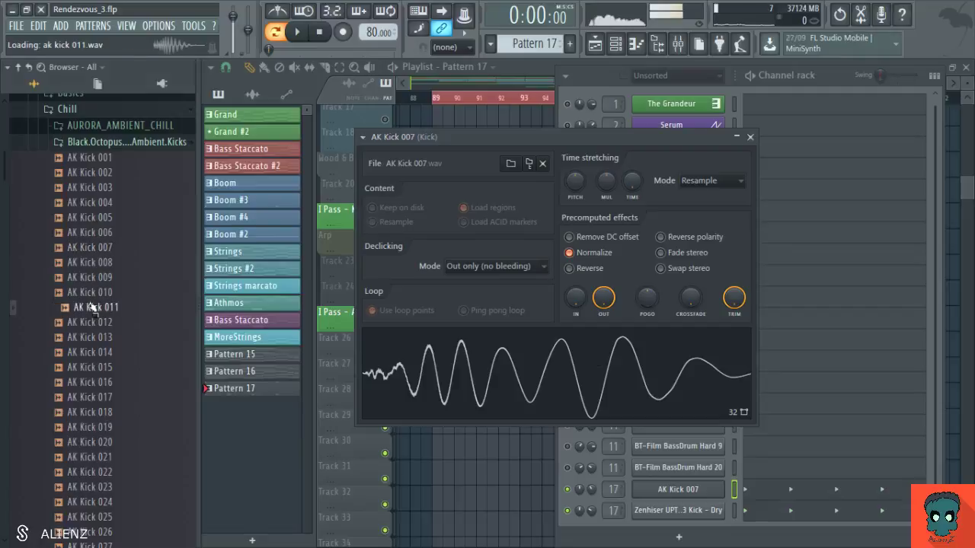
pyautogui.moveTo(91, 307); pyautogui.dragTo(476, 361)
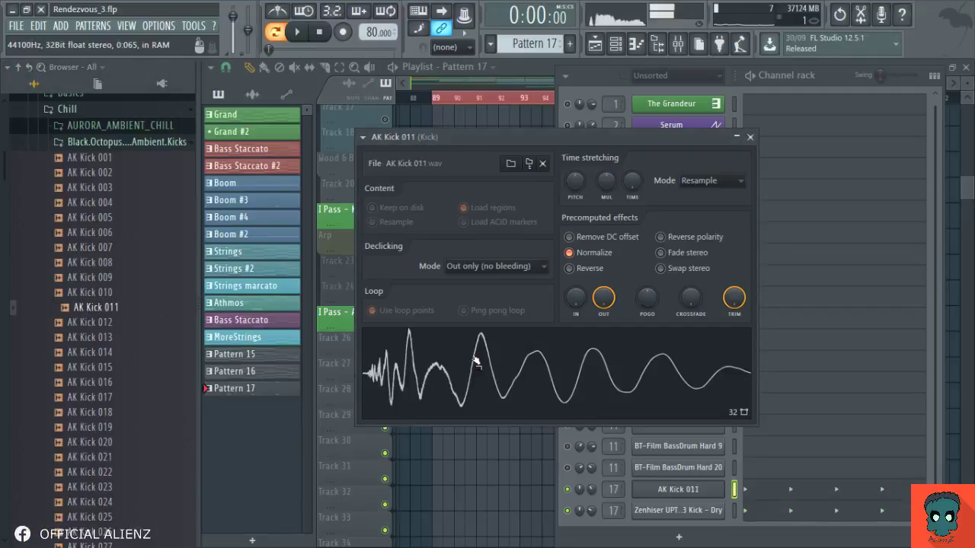
# Play Pattern 17 with AK Kick 011 and adjust that channel's volume
pyautogui.press('space')
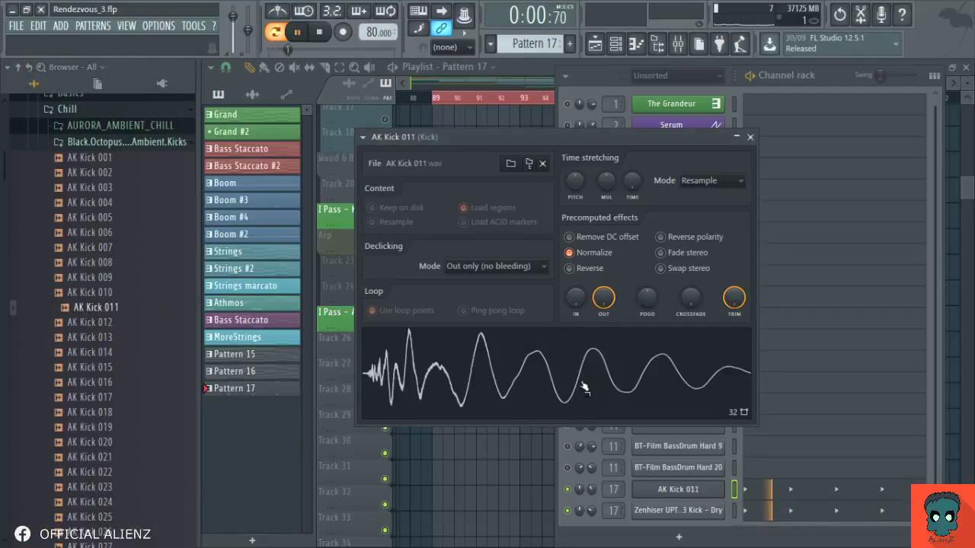
pyautogui.press('space')
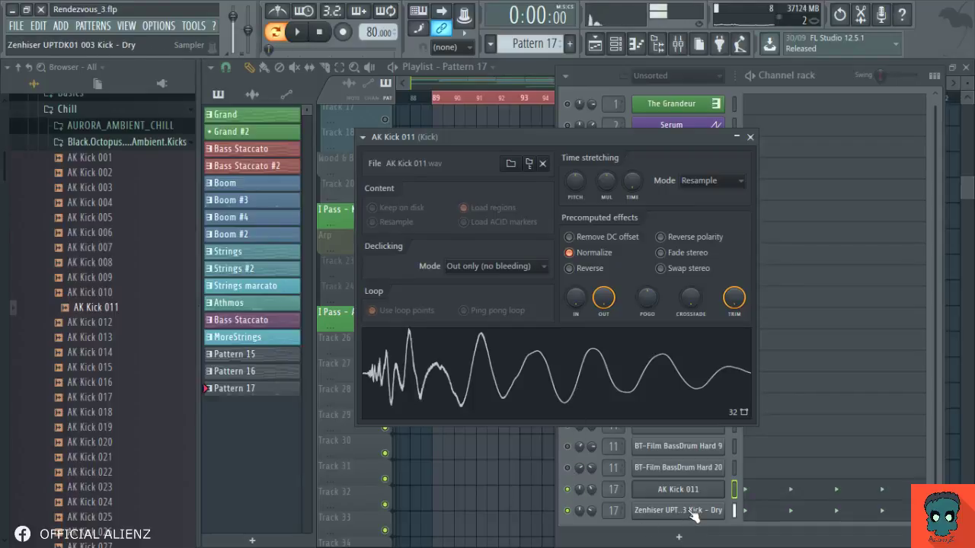
pyautogui.press('space')
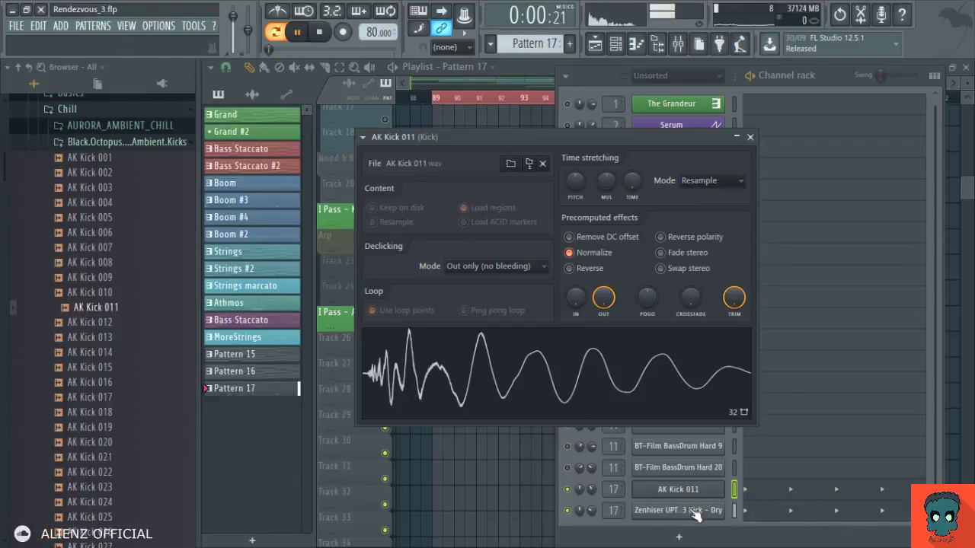
pyautogui.click(592, 489)
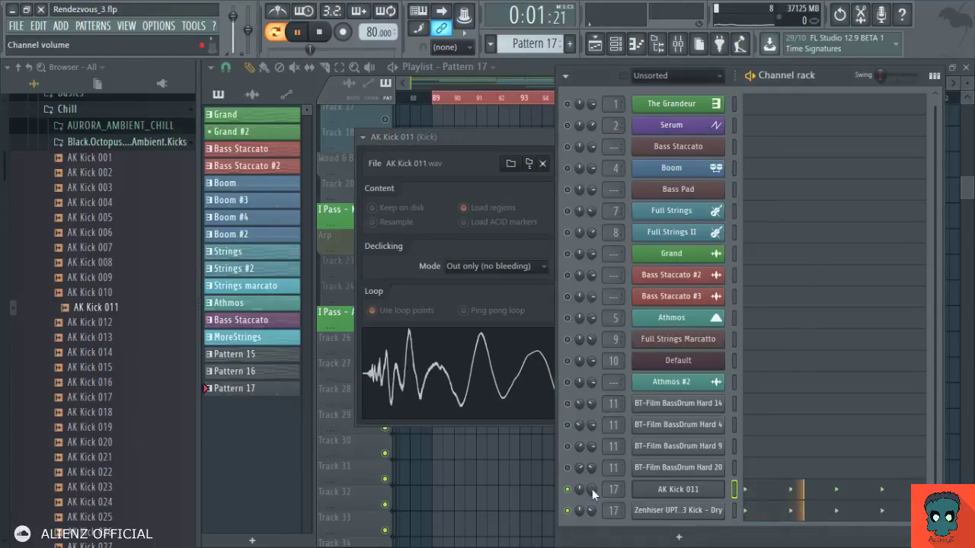
pyautogui.click(768, 493)
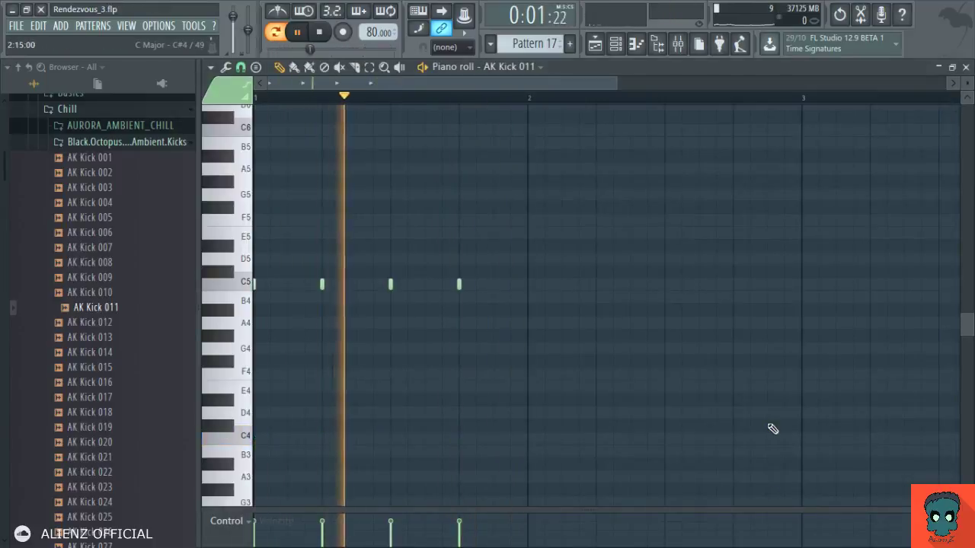
pyautogui.press('Escape')
pyautogui.moveTo(591, 492)
pyautogui.mouseDown()
pyautogui.moveTo(592, 509)
pyautogui.moveTo(592, 494)
pyautogui.mouseUp()
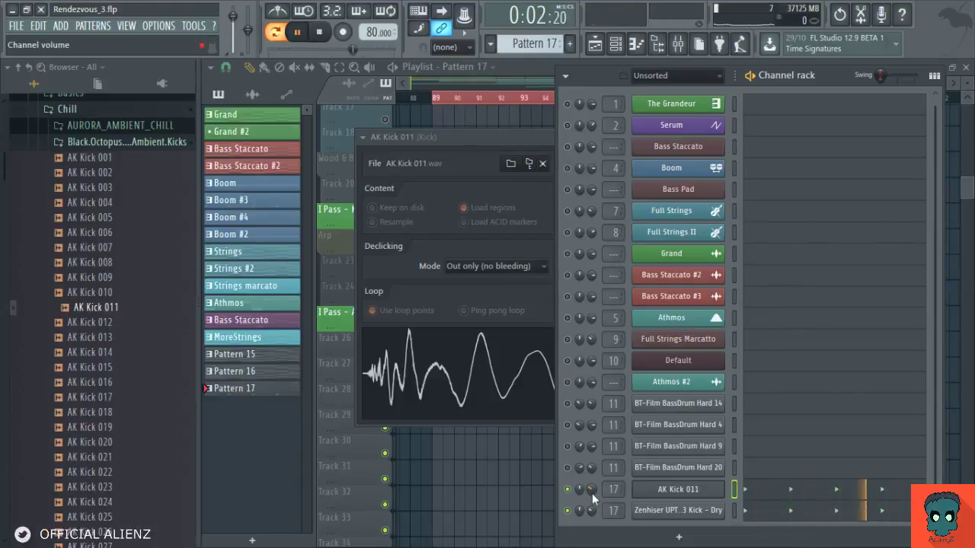
# Close the AK Kick 011 settings, switch playback to song mode and play the arrangement from bar 89
pyautogui.click(495, 134)
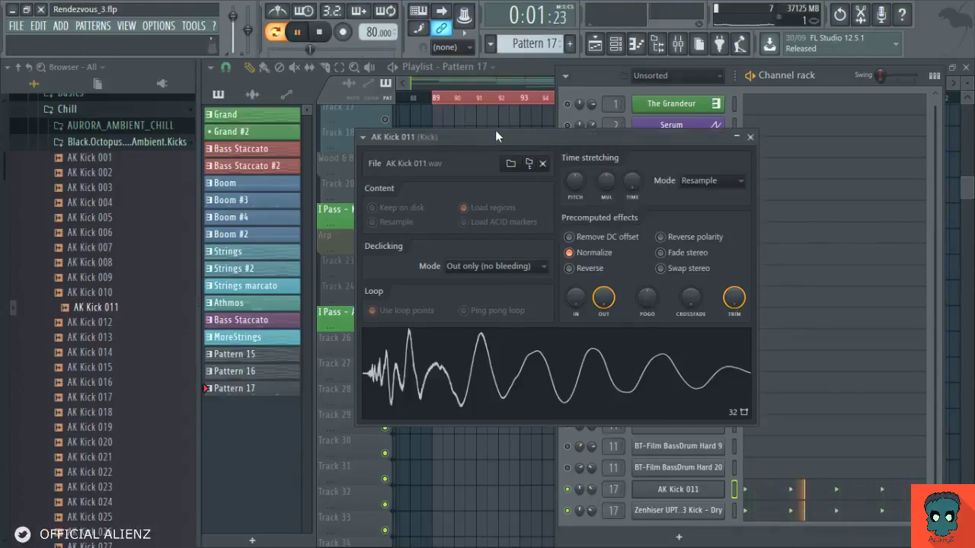
pyautogui.press('Escape')
pyautogui.press('Escape')
pyautogui.moveTo(512, 297); pyautogui.dragTo(529, 308)
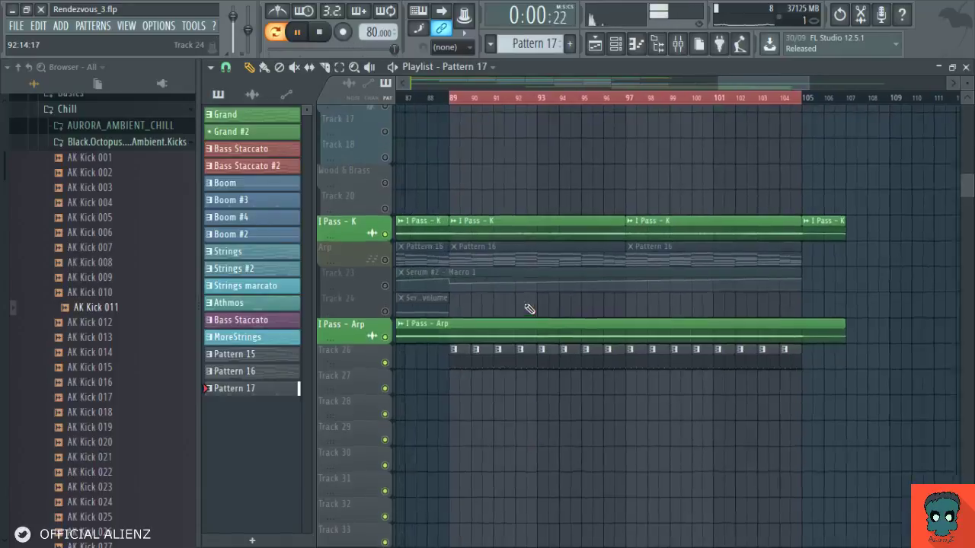
pyautogui.press('l')
pyautogui.moveTo(494, 220); pyautogui.dragTo(509, 253)
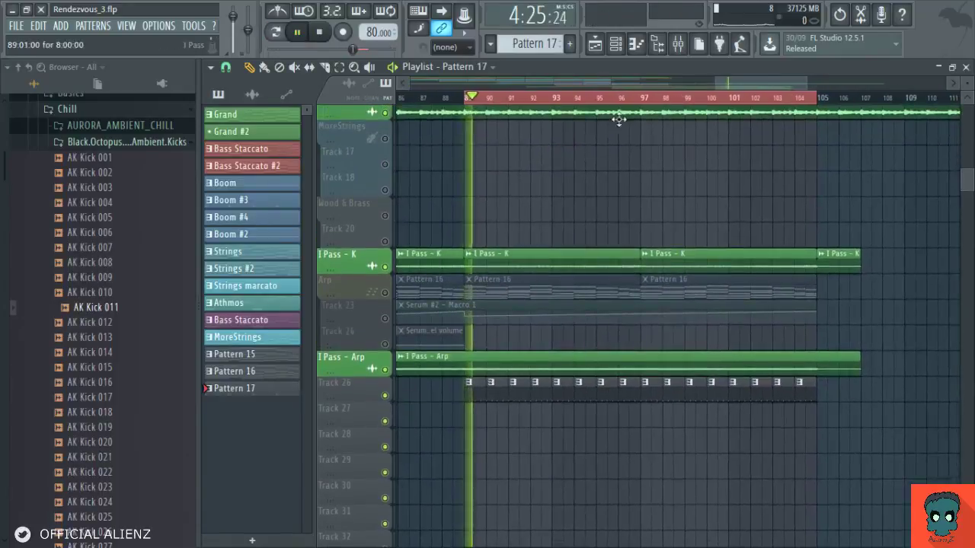
pyautogui.press('space')
pyautogui.click(677, 44)
pyautogui.press('Escape')
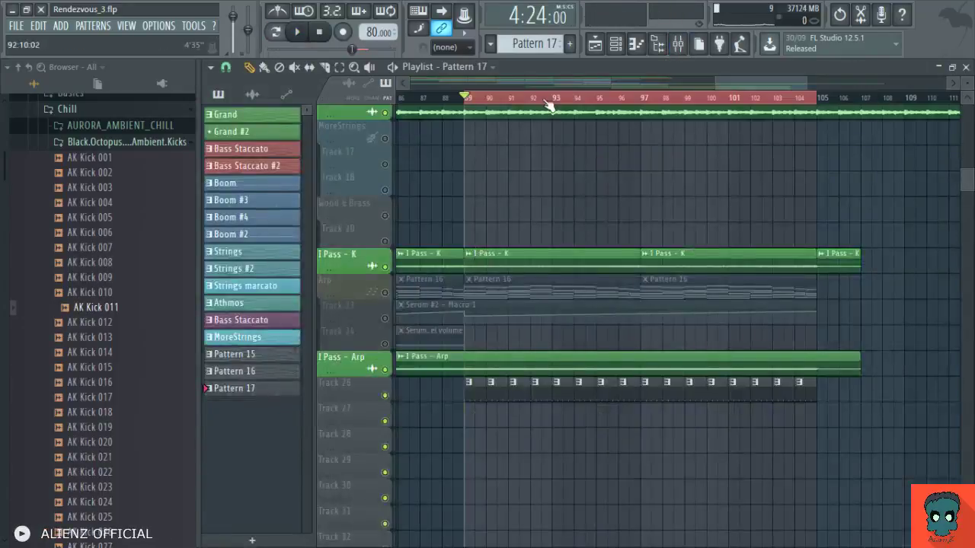
pyautogui.press('F6')
pyautogui.press('space')
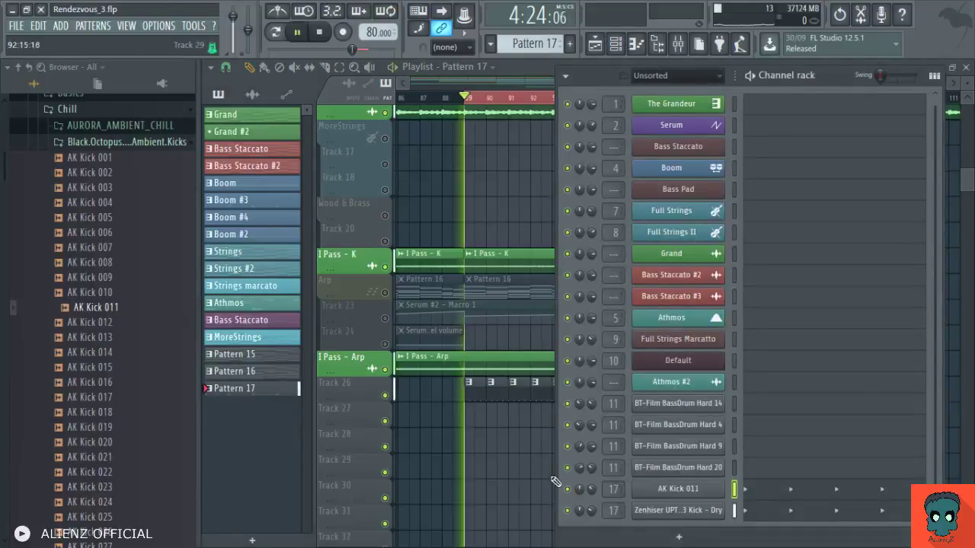
pyautogui.press('F6')
# Raise the Kick mixer track's fader and load FabFilter Pro-L into its first effect slot
pyautogui.click(677, 44)
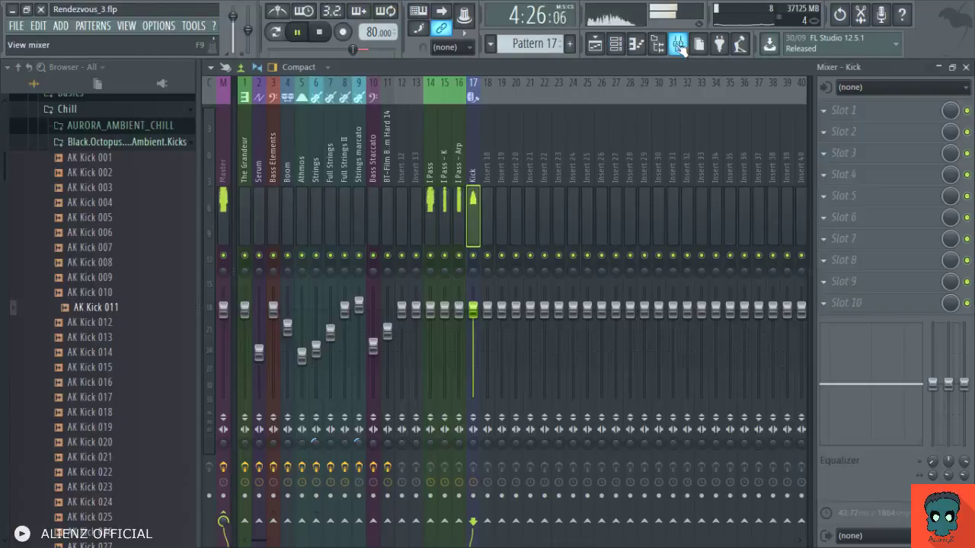
pyautogui.moveTo(473, 309); pyautogui.dragTo(478, 289)
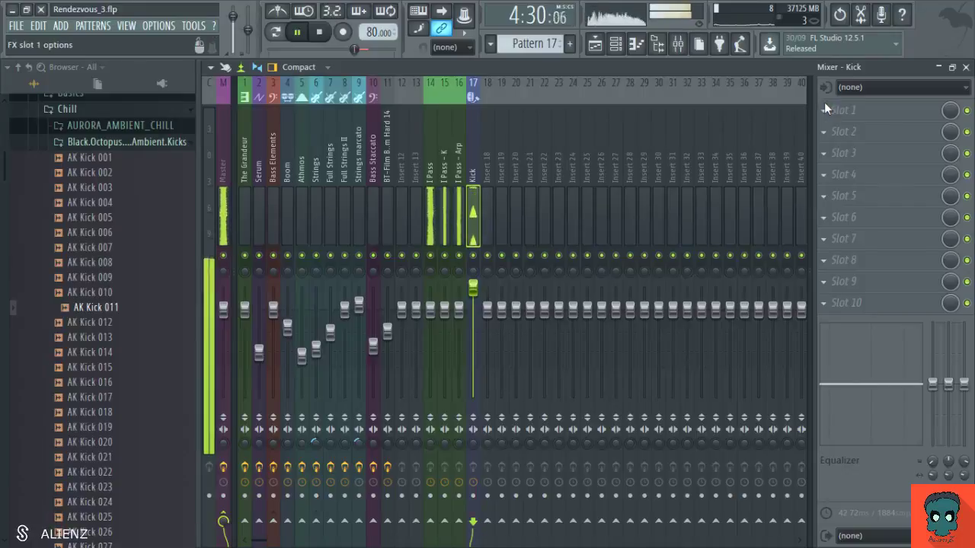
pyautogui.click(222, 215)
pyautogui.moveTo(821, 113); pyautogui.dragTo(472, 202)
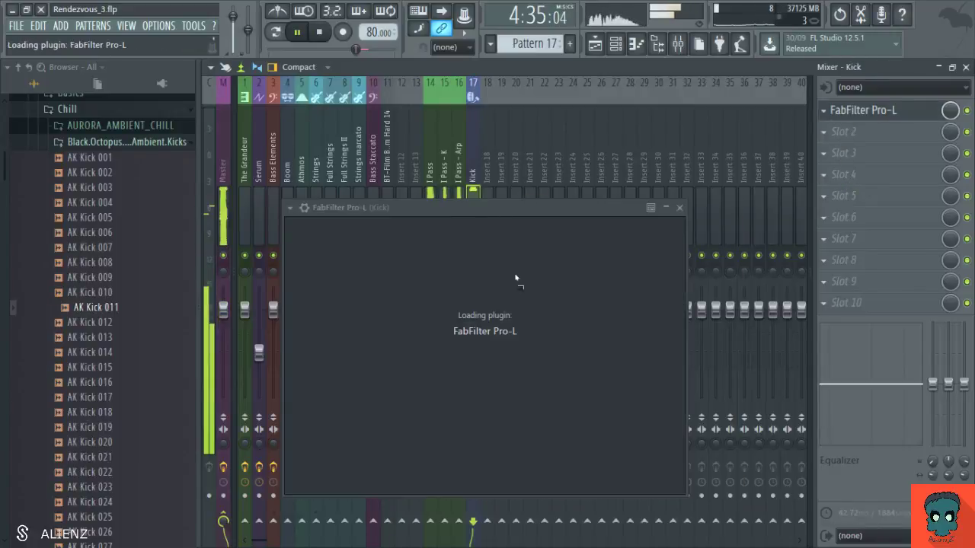
# Set the FabFilter Pro-L gain on the Kick track to about +7.2 dB
pyautogui.moveTo(489, 218); pyautogui.dragTo(482, 140)
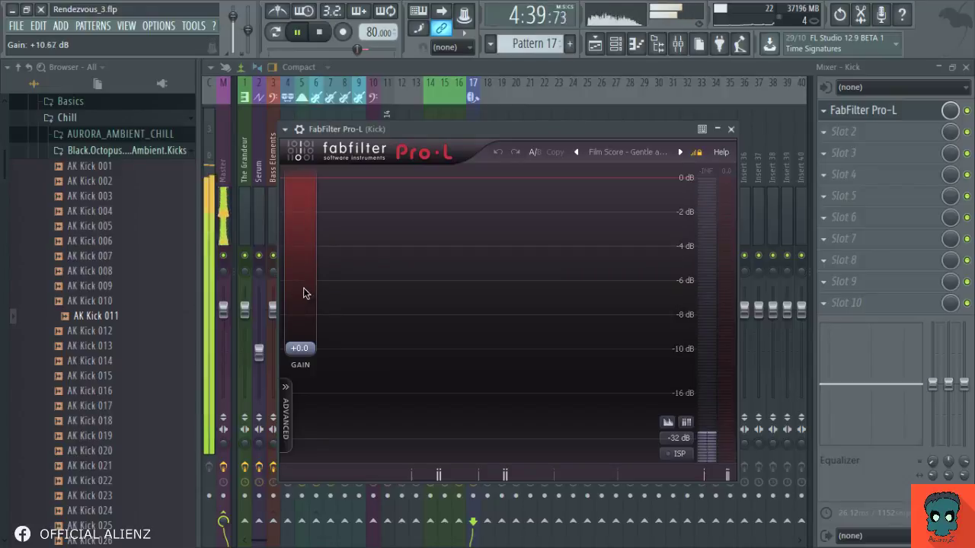
pyautogui.press('Escape')
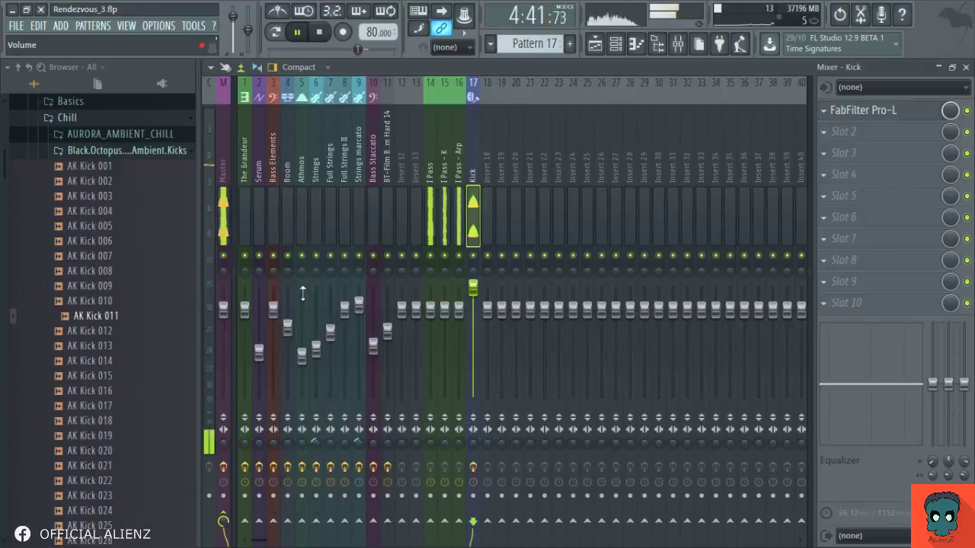
pyautogui.click(862, 110)
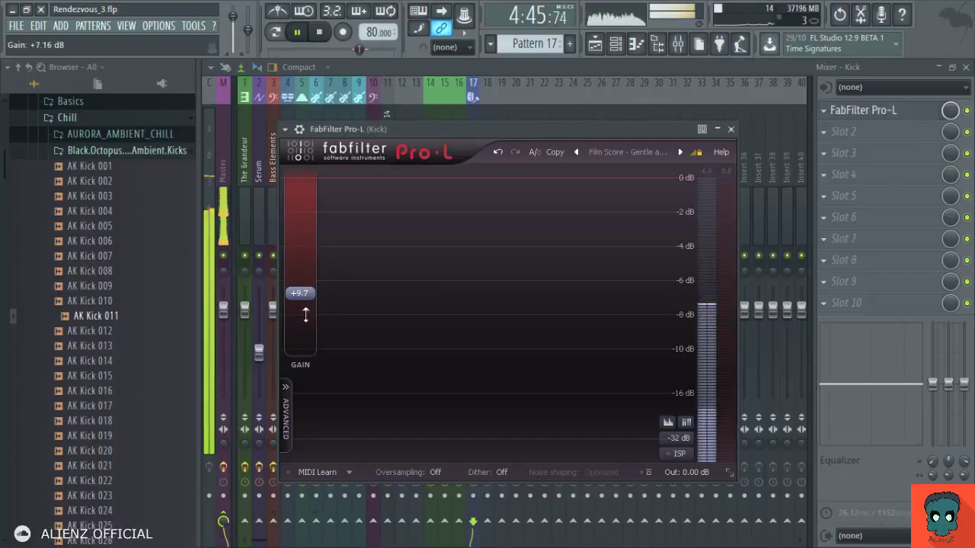
pyautogui.press('F5')
# Audition AK Kick samples 005 to 008, load AK Kick 008 in place of AK Kick 011 and play the song
pyautogui.click(636, 44)
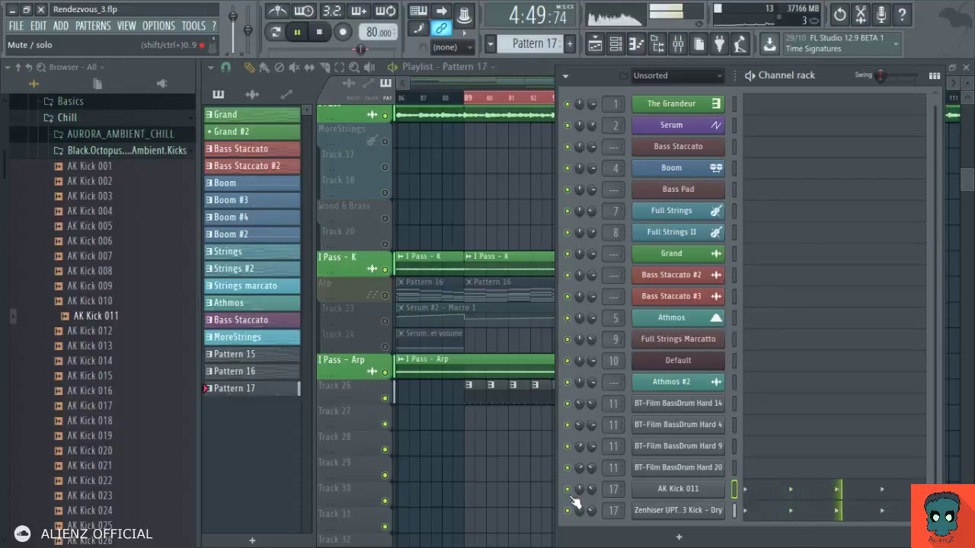
pyautogui.click(85, 226)
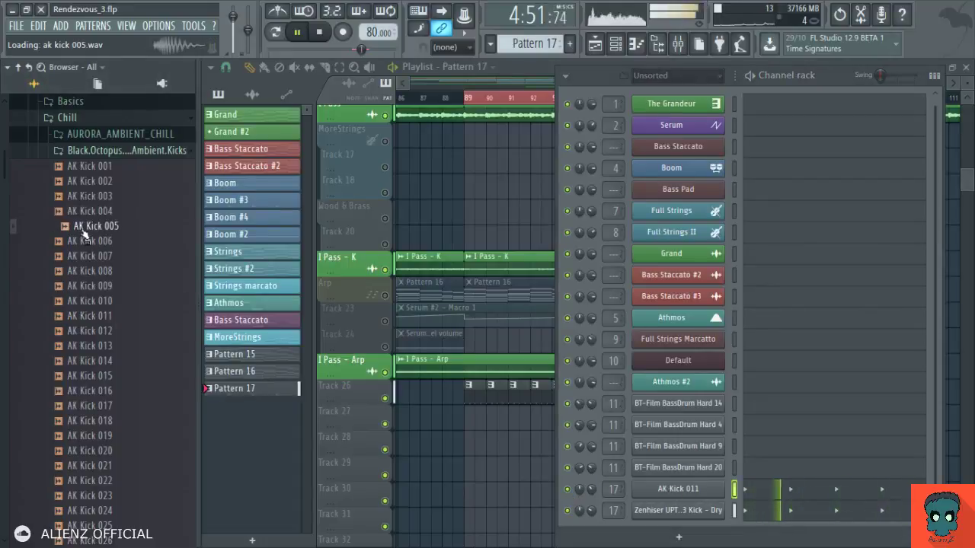
pyautogui.press('space')
pyautogui.press('Down')
pyautogui.press('Down')
pyautogui.press('Down')
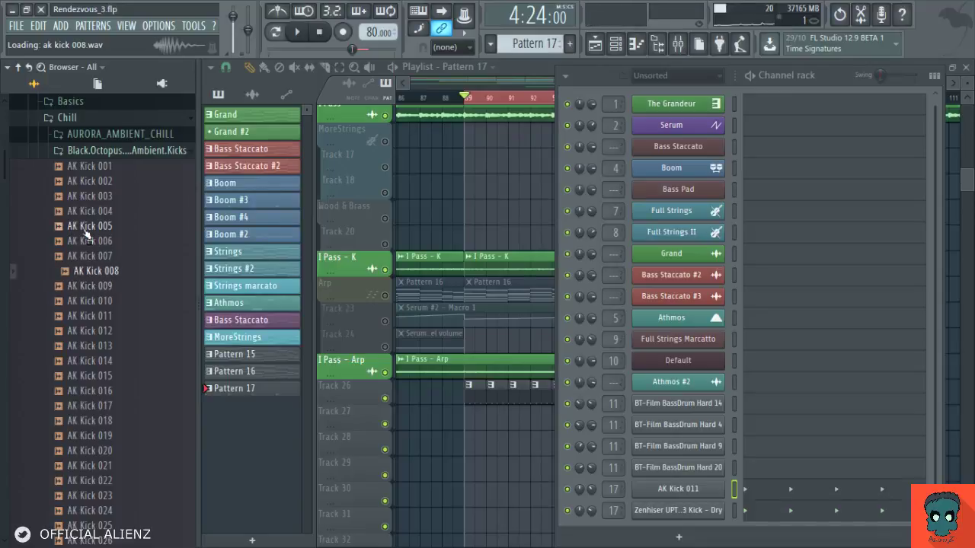
pyautogui.moveTo(663, 491); pyautogui.dragTo(664, 491)
pyautogui.press('space')
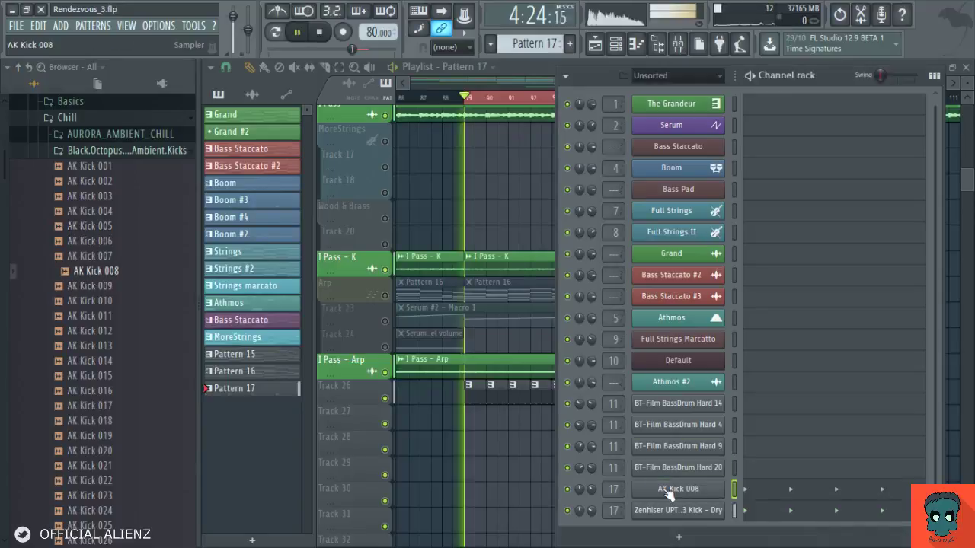
pyautogui.press('space')
pyautogui.press('space')
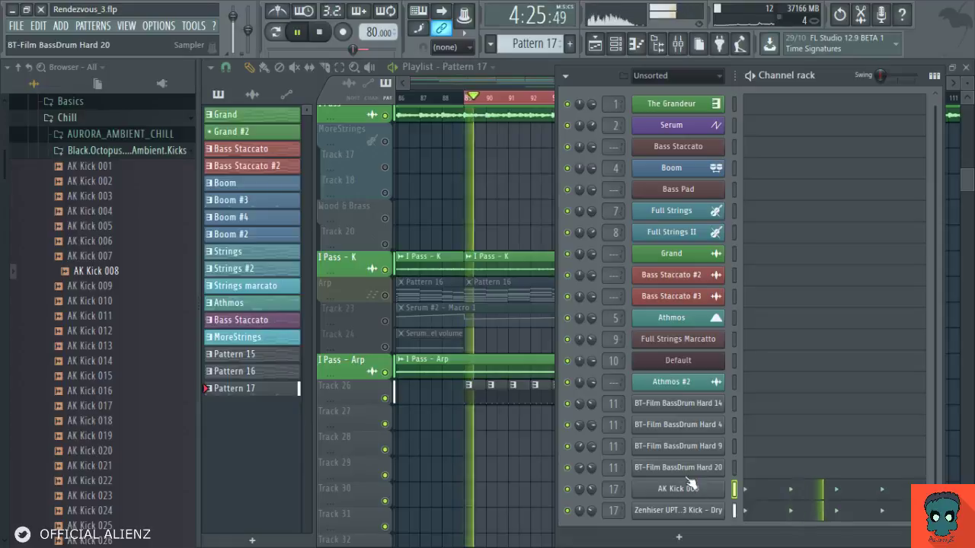
# Compare Kick fader levels with FabFilter Pro-L bypassed and active, and bring the fader back down level with the neighbouring tracks
pyautogui.click(679, 45)
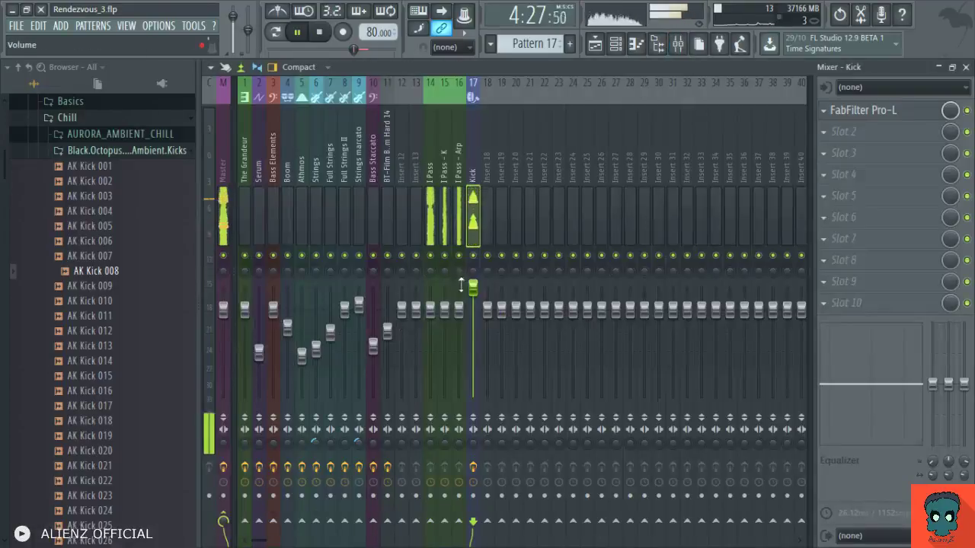
pyautogui.moveTo(473, 287); pyautogui.dragTo(477, 314)
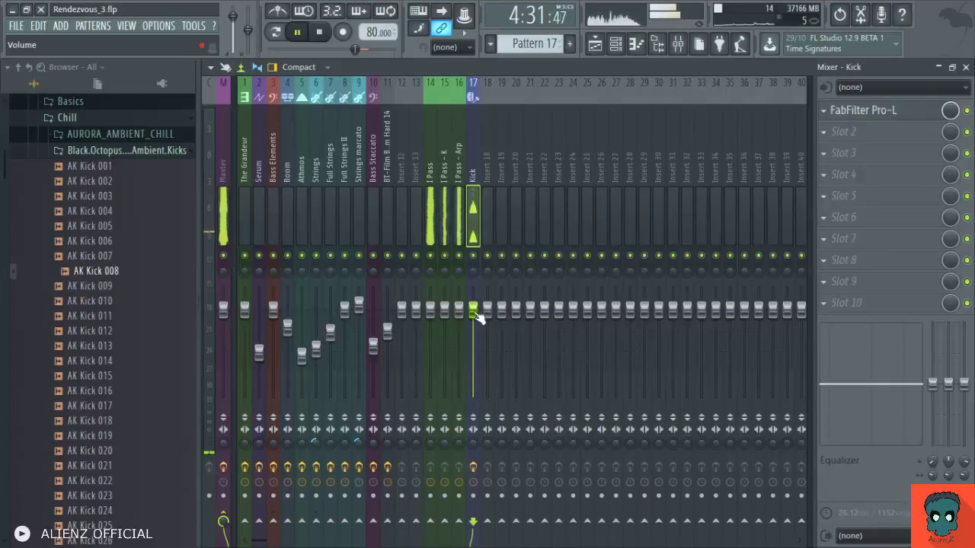
pyautogui.moveTo(475, 311); pyautogui.dragTo(479, 305)
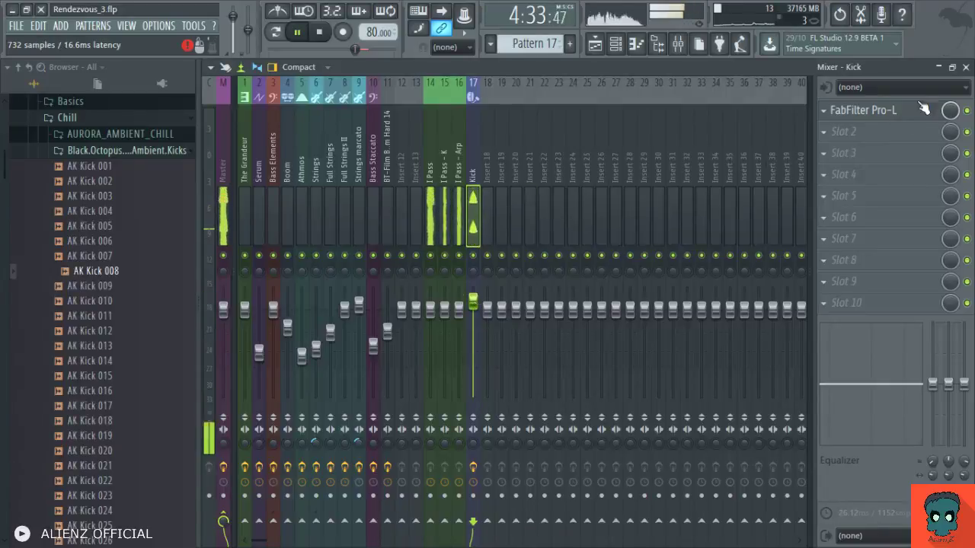
pyautogui.moveTo(475, 300); pyautogui.dragTo(474, 289)
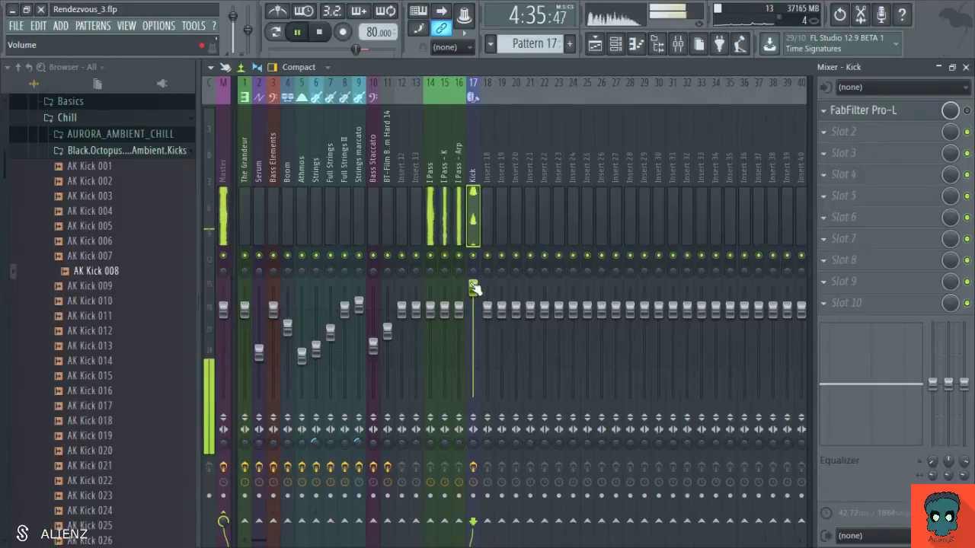
pyautogui.click(895, 114)
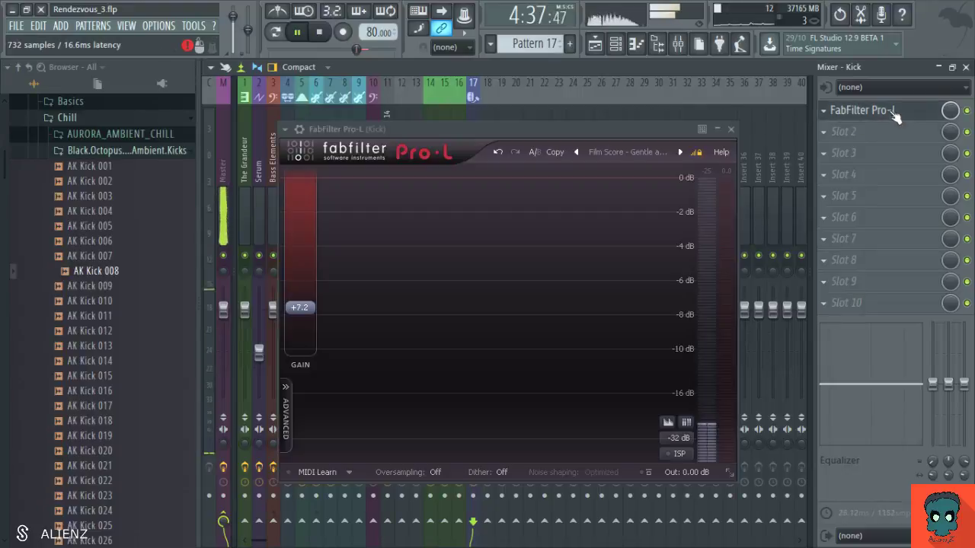
pyautogui.click(301, 309)
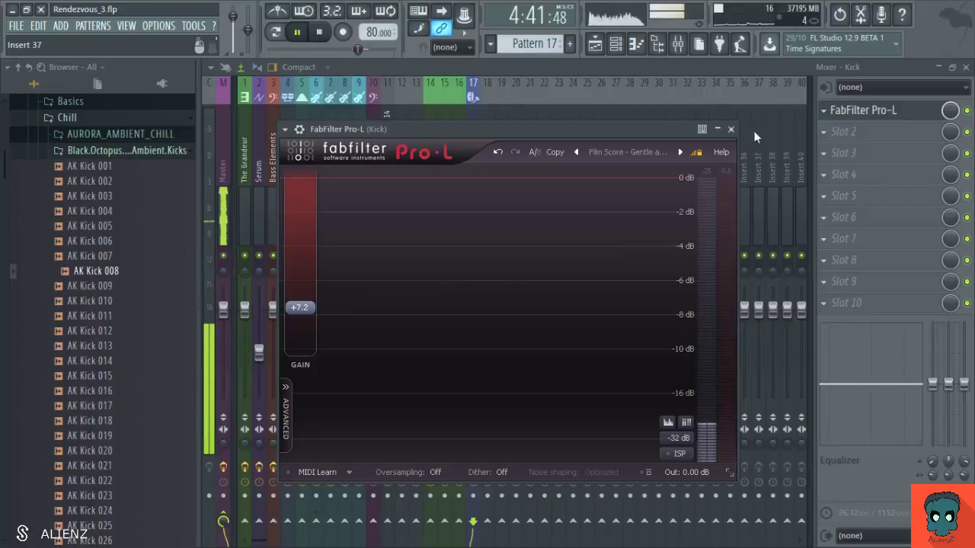
pyautogui.click(730, 129)
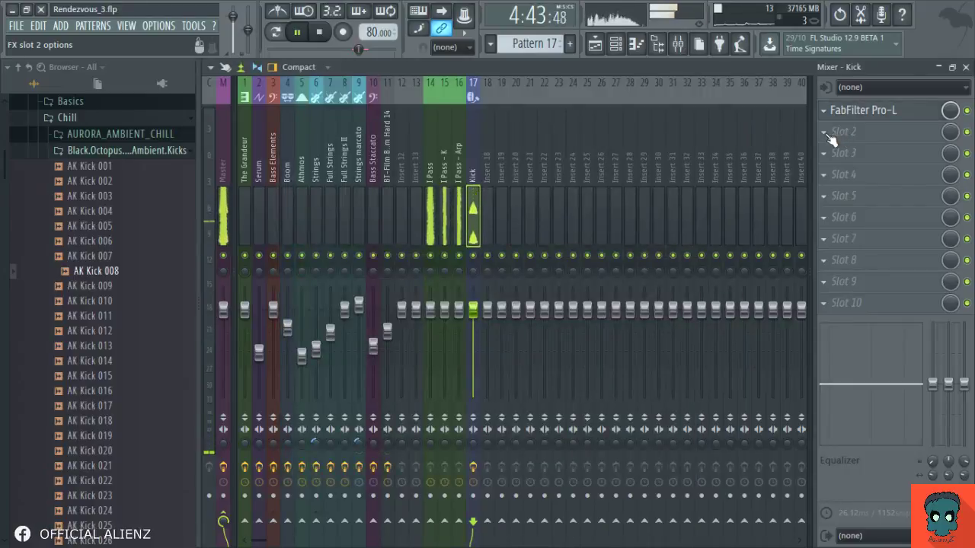
# Try the AK Kick 008 sample without its fade-out, and restore the fade-out to 100%
pyautogui.press('F9')
pyautogui.click(681, 491)
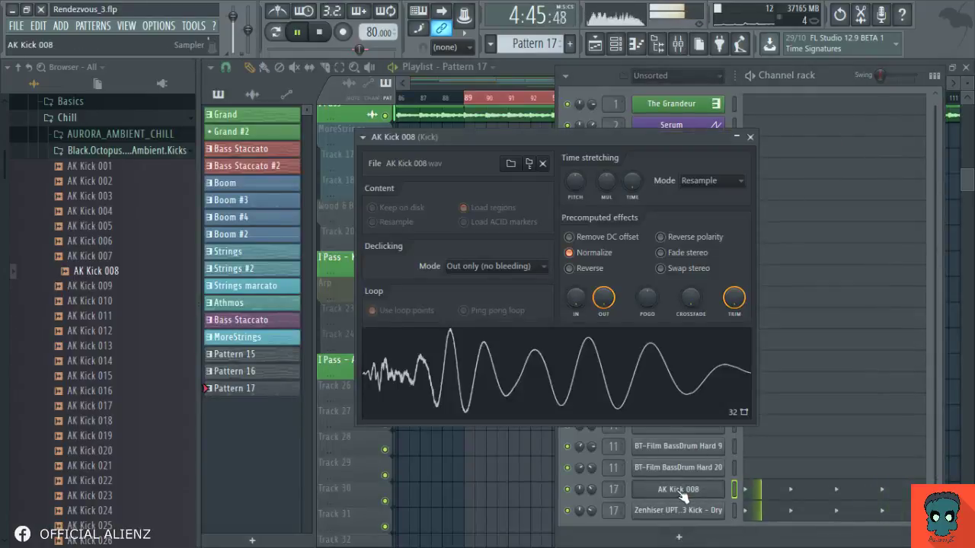
pyautogui.moveTo(604, 298); pyautogui.dragTo(604, 365)
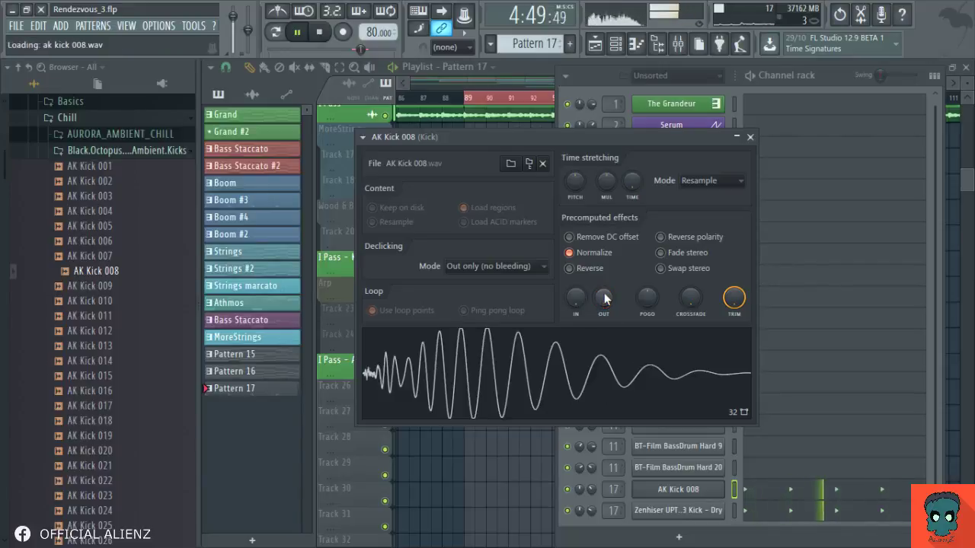
pyautogui.moveTo(604, 297); pyautogui.dragTo(604, 252)
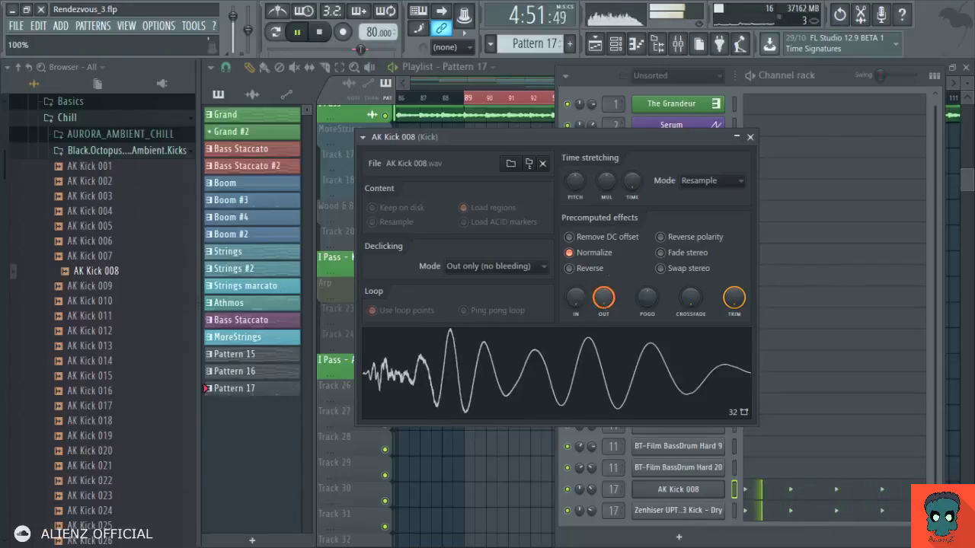
# Reset the trim of the Zenhiser UPTDK01 003 Kick - Dry sample to zero
pyautogui.click(678, 510)
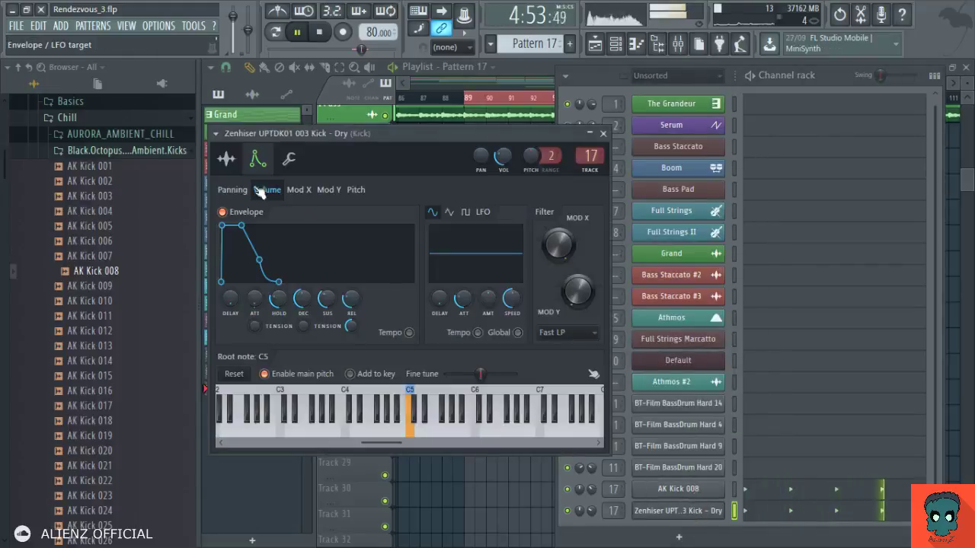
pyautogui.click(226, 160)
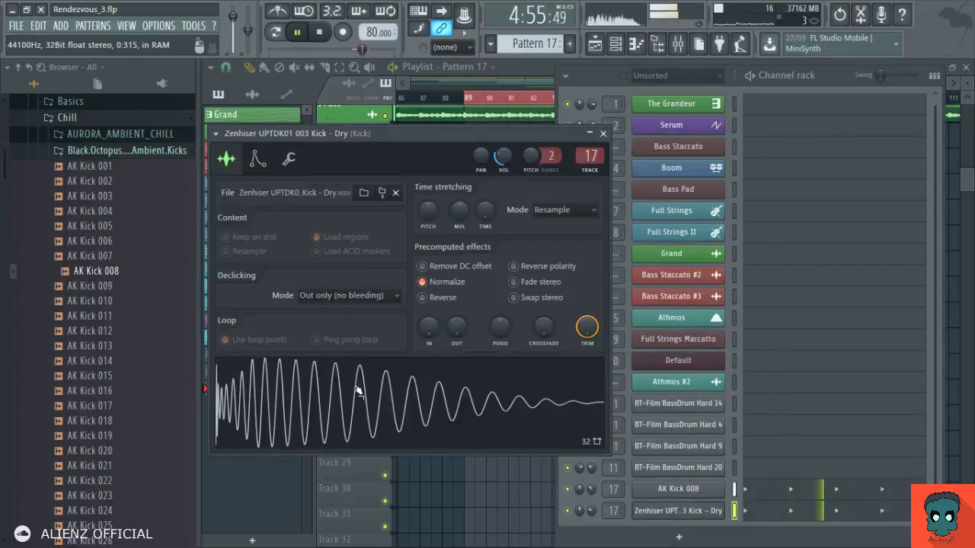
pyautogui.keyDown('alt'); pyautogui.click(584, 332); pyautogui.keyUp('alt')
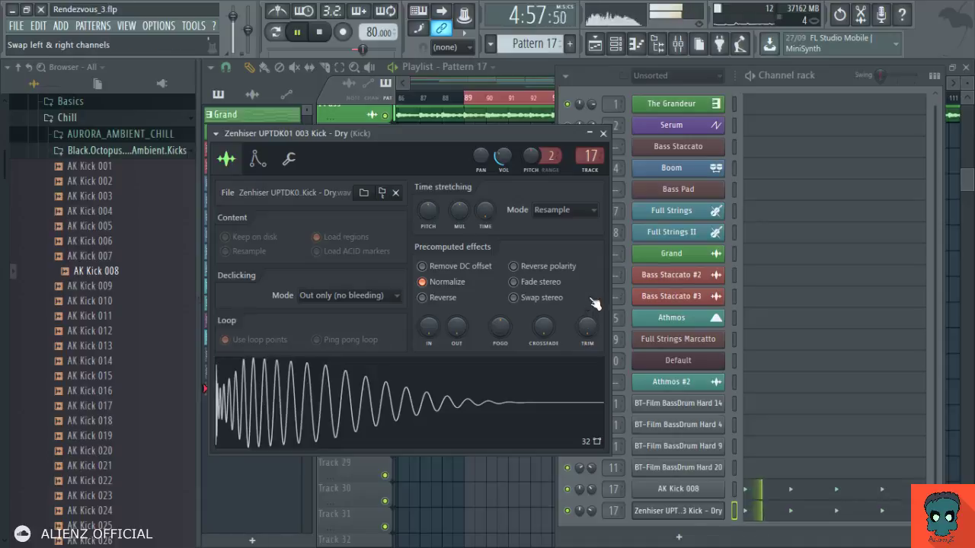
# Switch off the volume envelope of the Zenhiser UPTDK01 003 Kick - Dry sample and close its channel settings
pyautogui.click(257, 159)
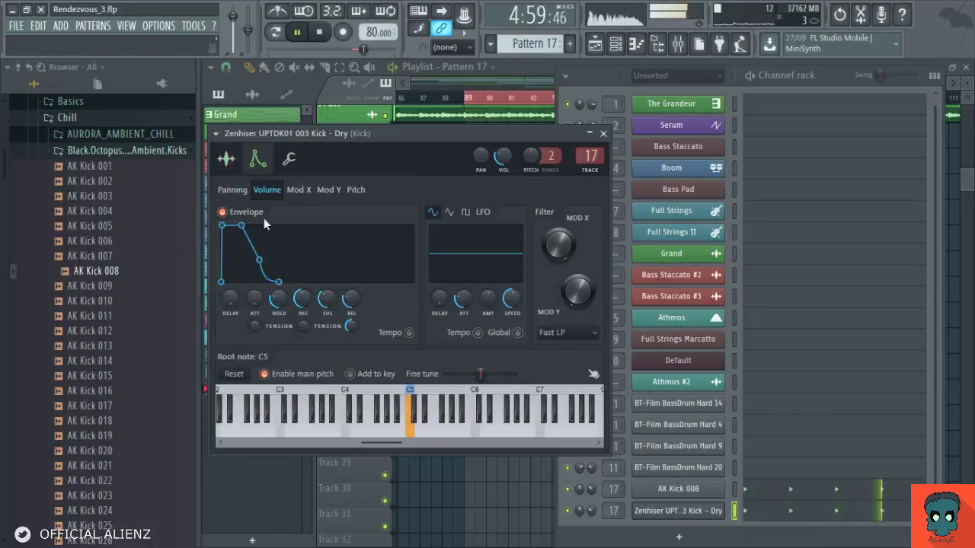
pyautogui.click(226, 159)
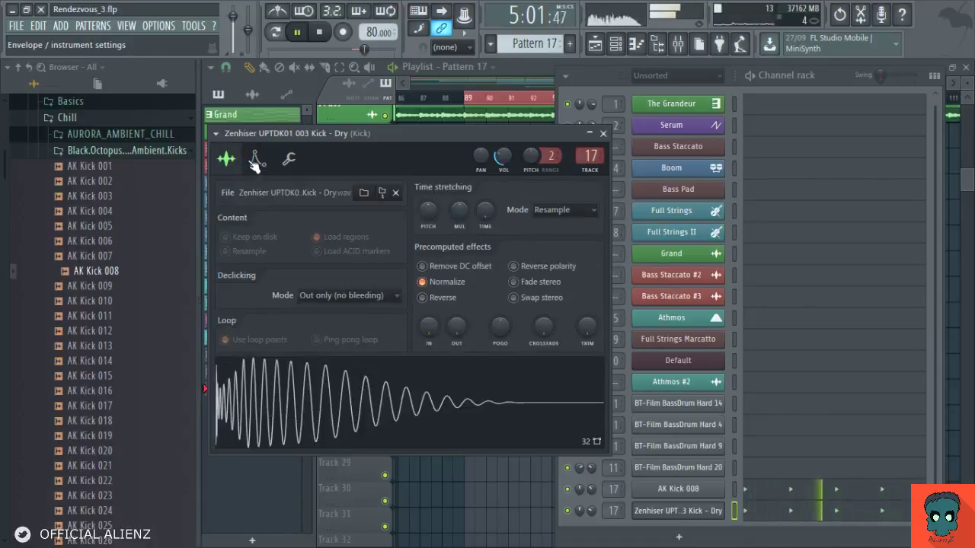
pyautogui.click(258, 159)
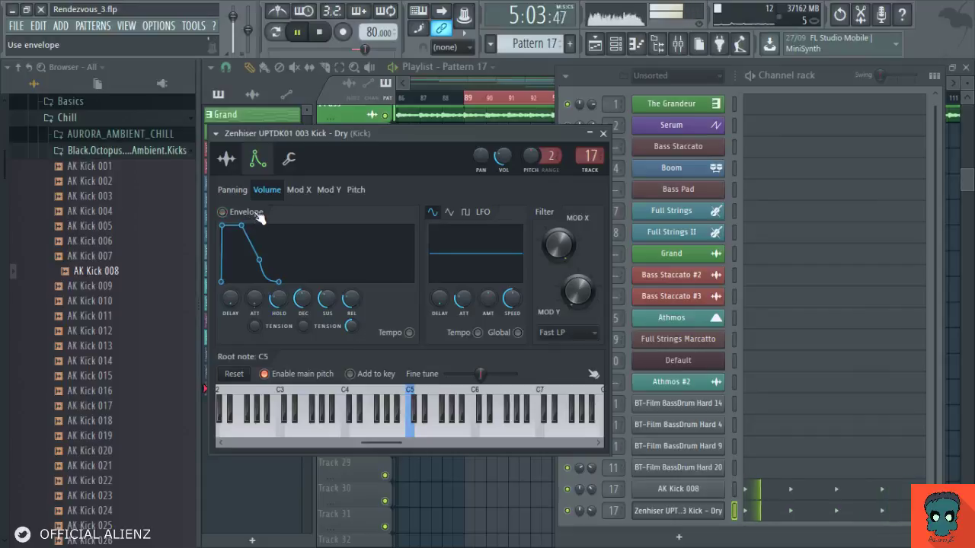
pyautogui.click(602, 133)
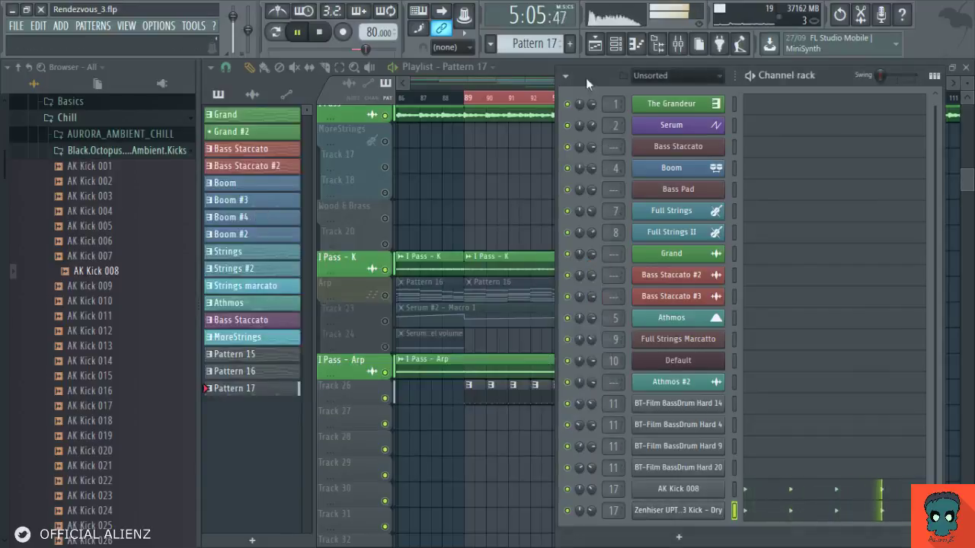
# Hide the channel rack and clear the playlist's time selection over bars 89 to 105
pyautogui.click(677, 45)
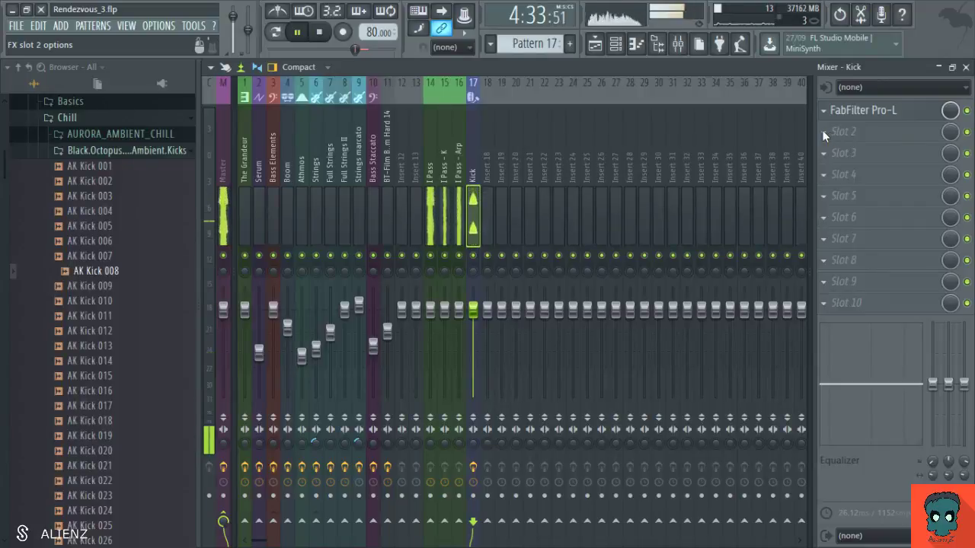
pyautogui.press('F9')
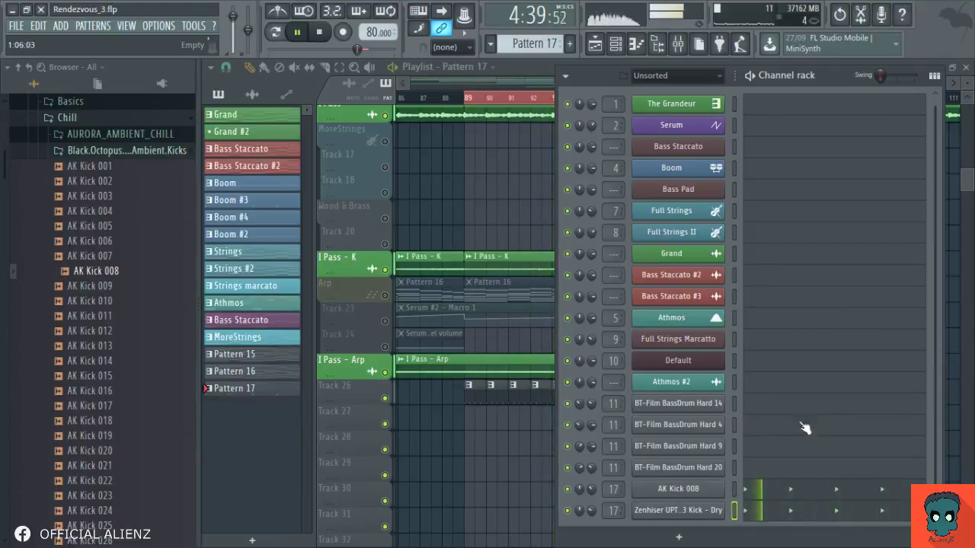
pyautogui.press('F6')
pyautogui.scroll(-1, 657, 438)
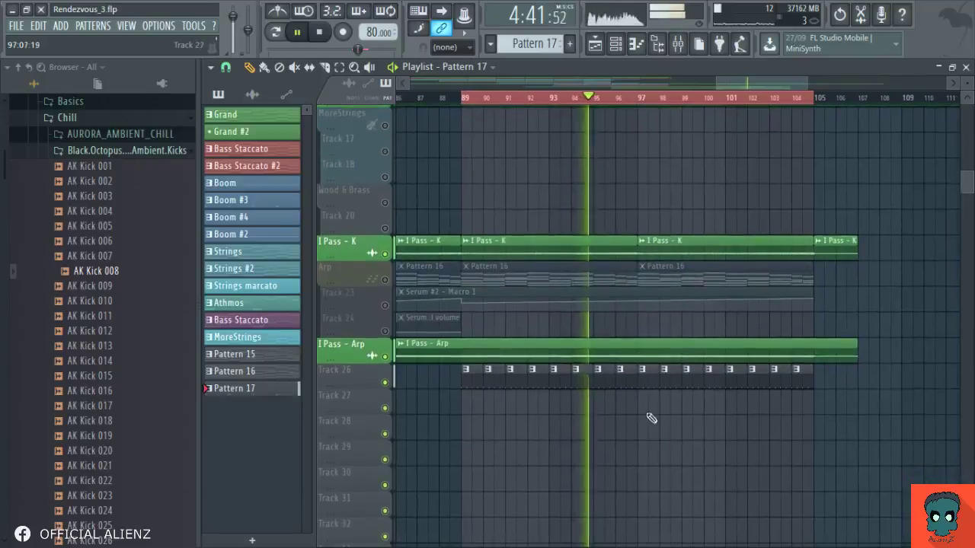
pyautogui.moveTo(570, 187); pyautogui.dragTo(665, 202)
pyautogui.rightClick(595, 97)
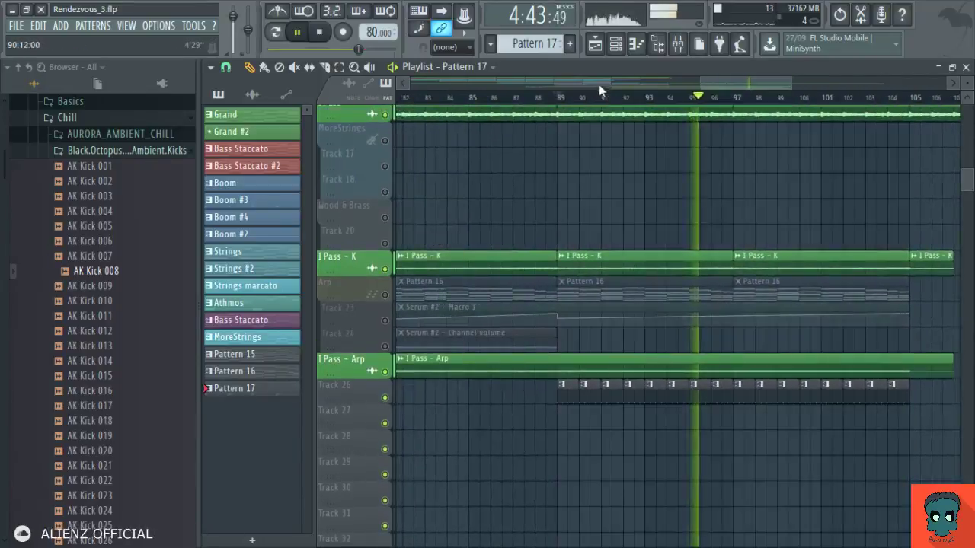
# Restart song playback from bar 57 and collapse the browser to widen the playlist
pyautogui.scroll(-4, 600, 86)
pyautogui.press('space')
pyautogui.moveTo(567, 127); pyautogui.dragTo(587, 147)
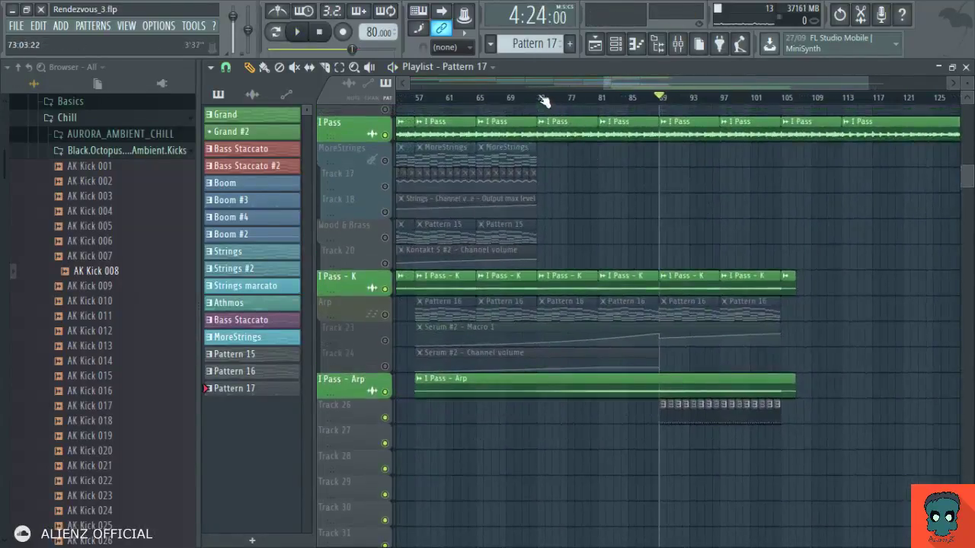
pyautogui.click(421, 99)
pyautogui.press('space')
pyautogui.moveTo(594, 198); pyautogui.dragTo(609, 214)
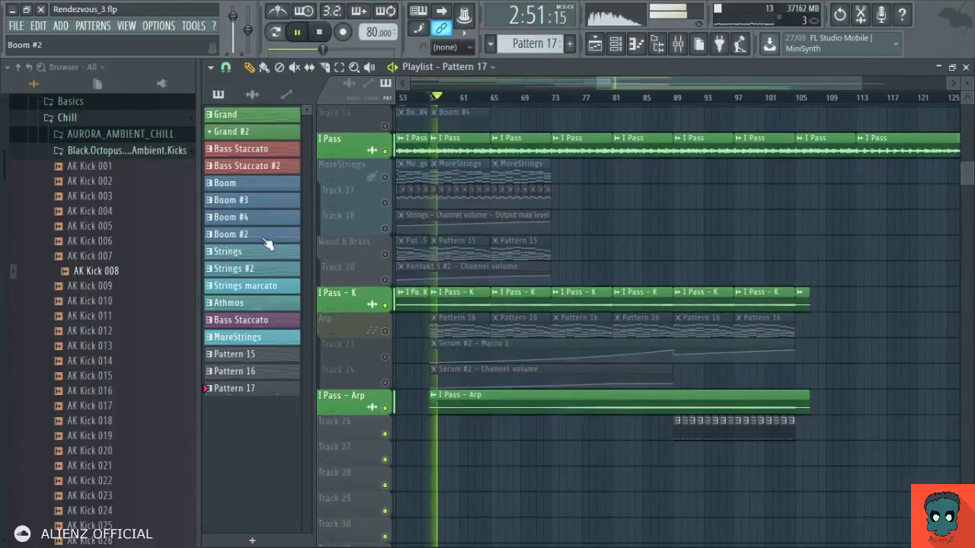
pyautogui.moveTo(197, 221); pyautogui.dragTo(9, 216)
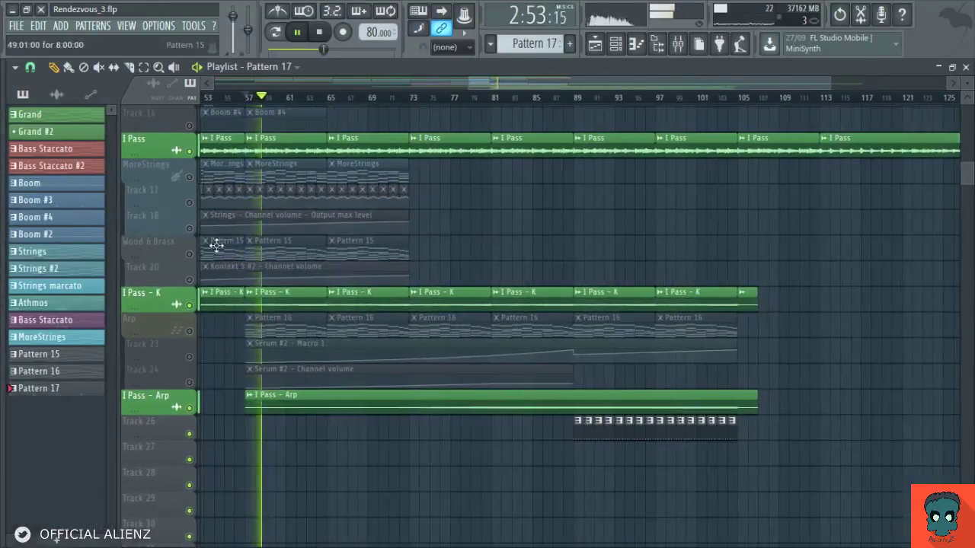
# Listen to the song from bar 57 while looking over the arrangement from the arp tracks up to the Grand track
pyautogui.moveTo(436, 278); pyautogui.dragTo(443, 295)
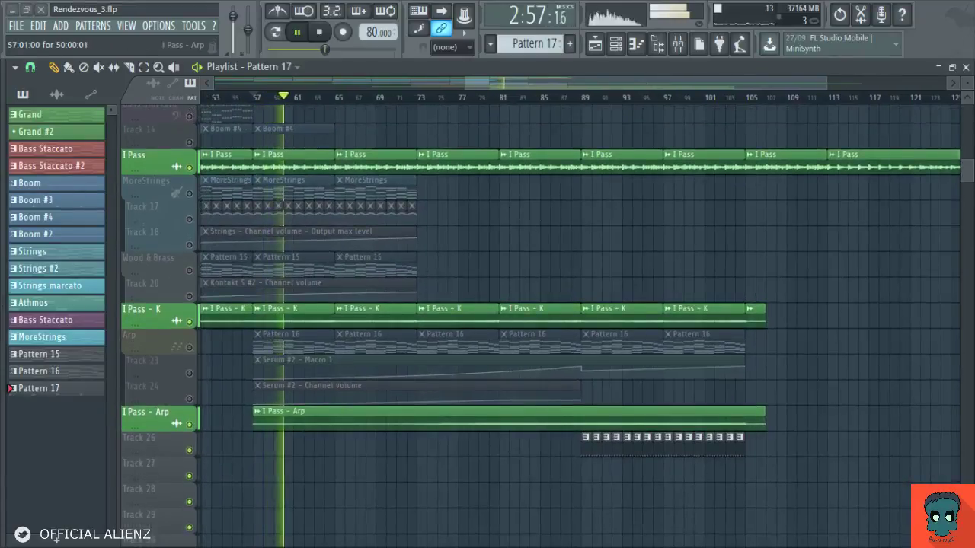
pyautogui.moveTo(597, 265); pyautogui.dragTo(594, 258)
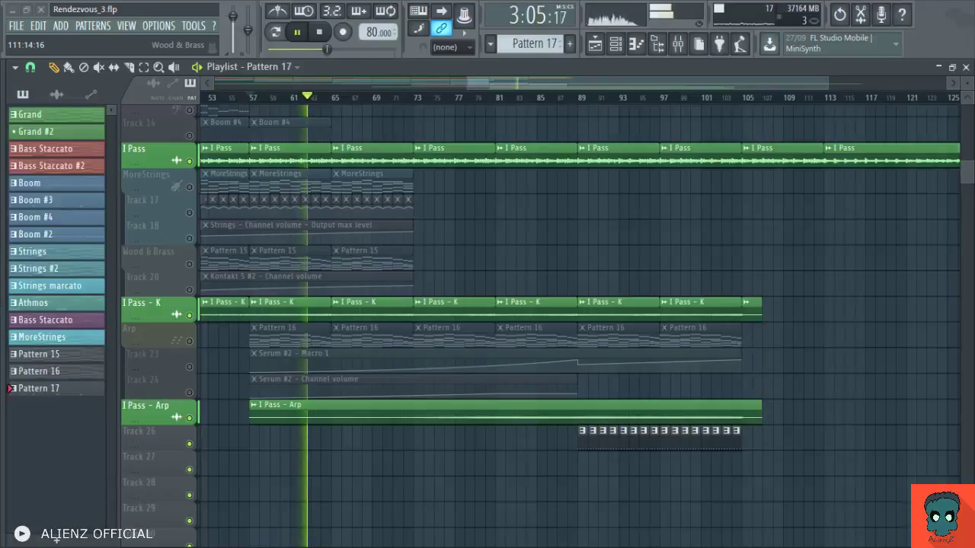
pyautogui.moveTo(542, 250); pyautogui.dragTo(540, 267)
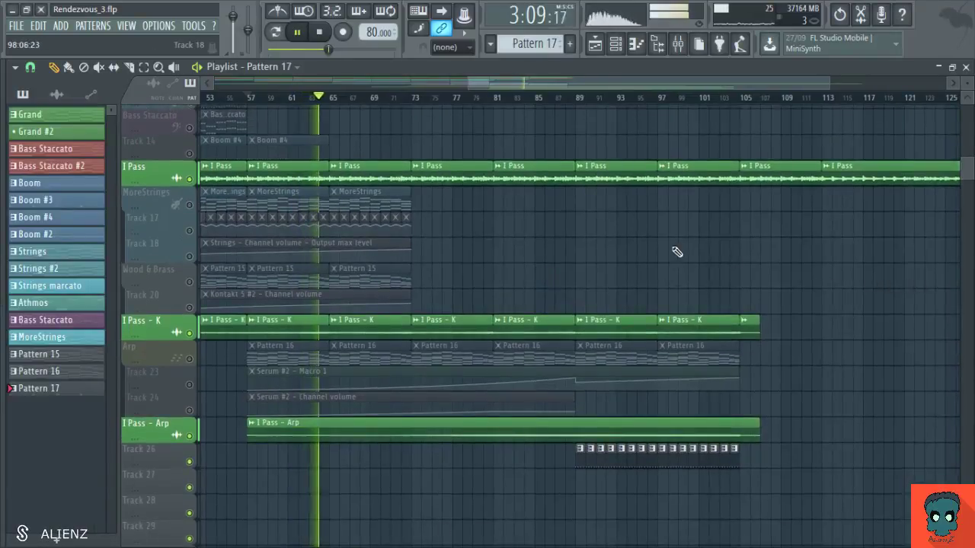
pyautogui.moveTo(676, 251); pyautogui.dragTo(675, 256)
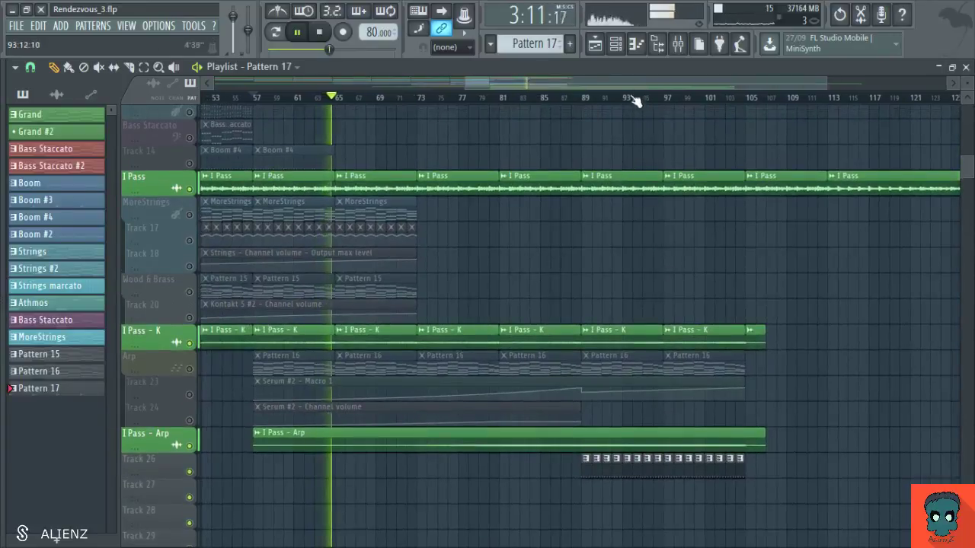
pyautogui.scroll(-2, 634, 102)
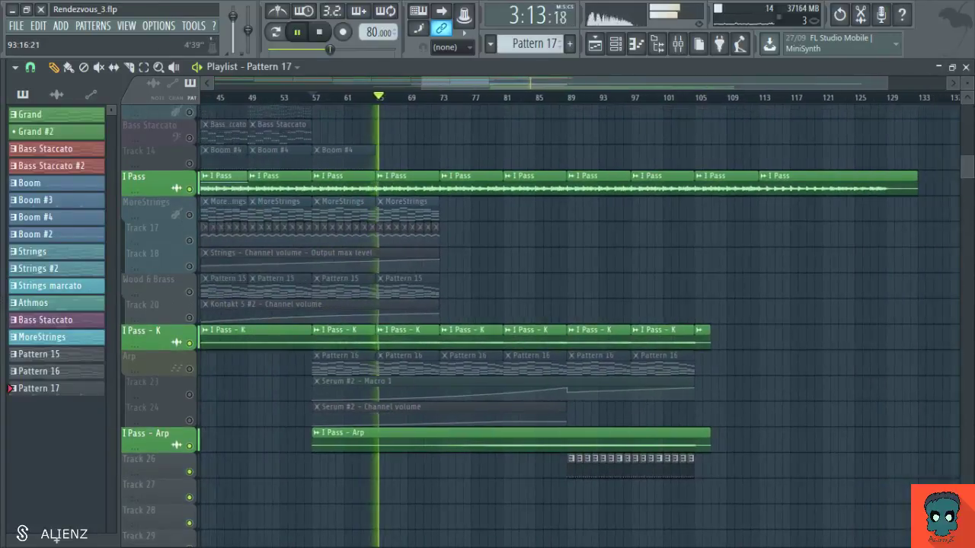
pyautogui.scroll(-1, 610, 101)
pyautogui.moveTo(686, 195); pyautogui.dragTo(686, 307)
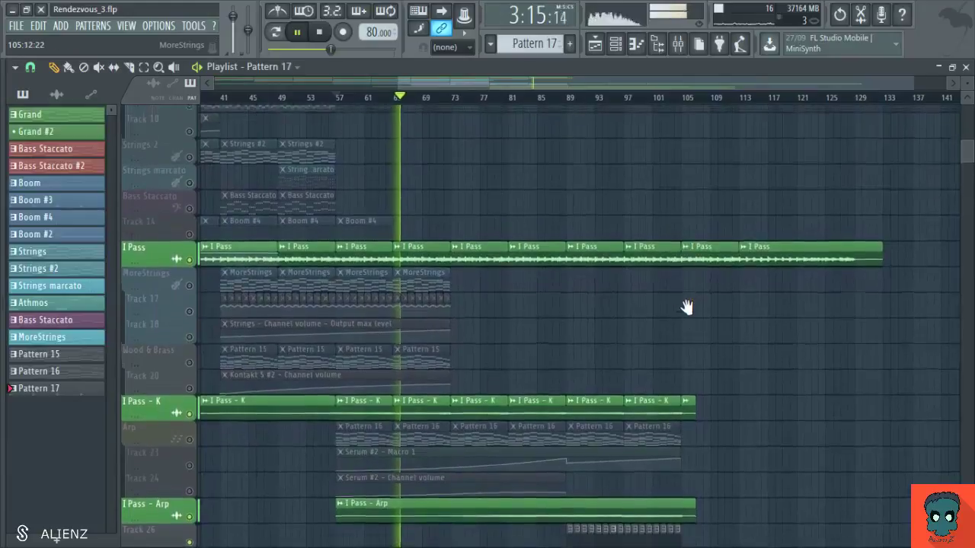
pyautogui.scroll(4, 709, 251)
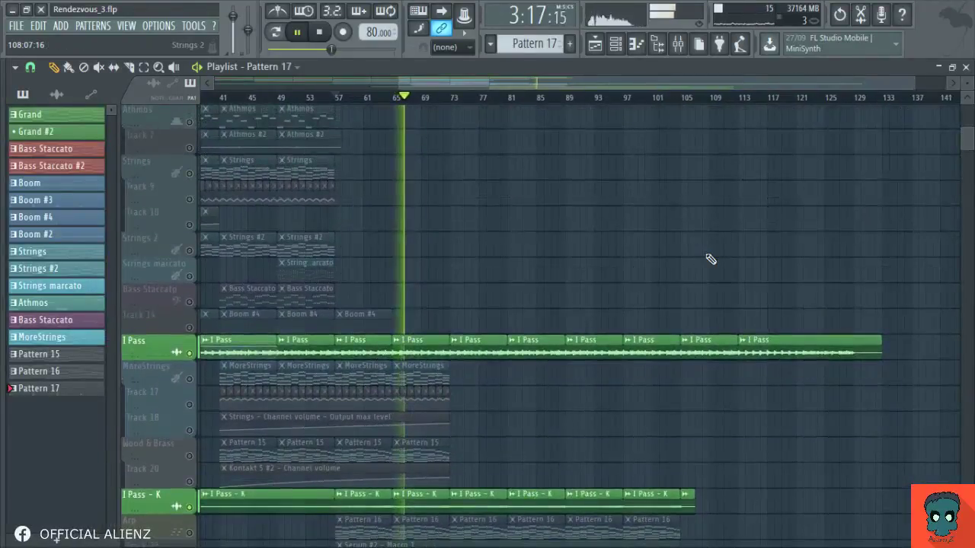
pyautogui.scroll(5, 704, 260)
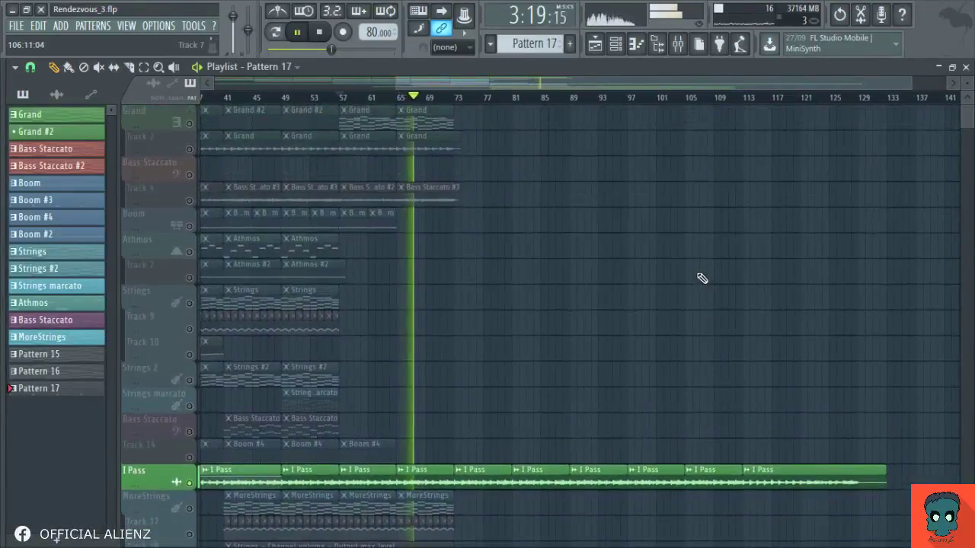
# Delete the I Pass clip at bars 105 to 113 and shift the final I Pass clip earlier to start at bar 105
pyautogui.moveTo(703, 361); pyautogui.dragTo(703, 204)
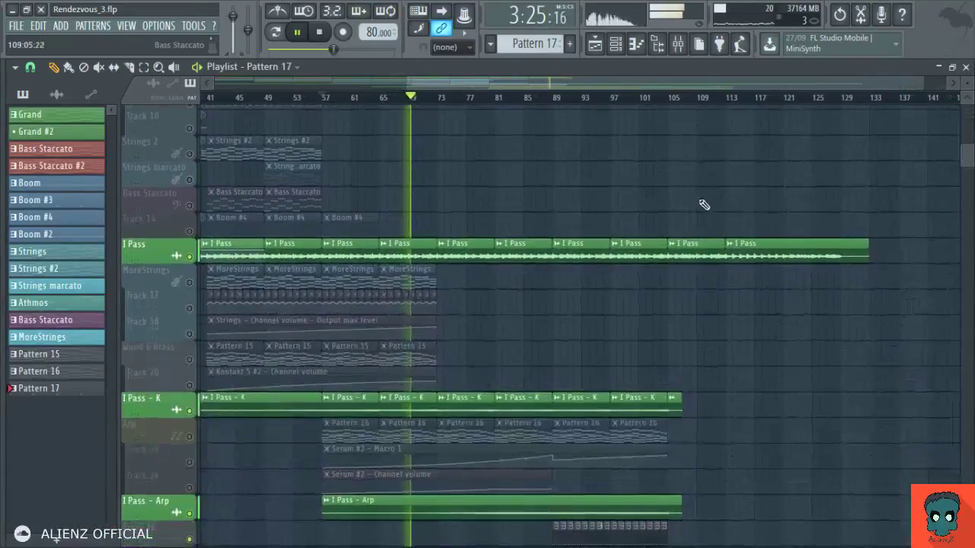
pyautogui.rightClick(705, 248)
pyautogui.moveTo(696, 163); pyautogui.dragTo(754, 270)
pyautogui.hotkey('shift', 'Left')
pyautogui.hotkey('shift', 'Left')
pyautogui.hotkey('shift', 'Left')
pyautogui.hotkey('shift', 'Left')
pyautogui.hotkey('shift', 'Left')
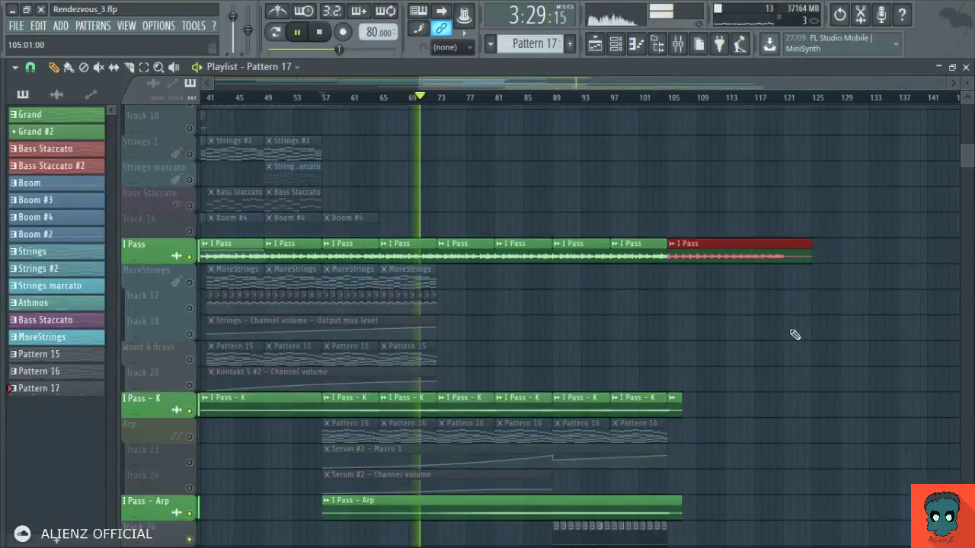
pyautogui.click(795, 335)
# Rename playlist track 26 and Pattern 17 to Kick, giving both a blue colour and the track a drum icon
pyautogui.scroll(-3, 754, 352)
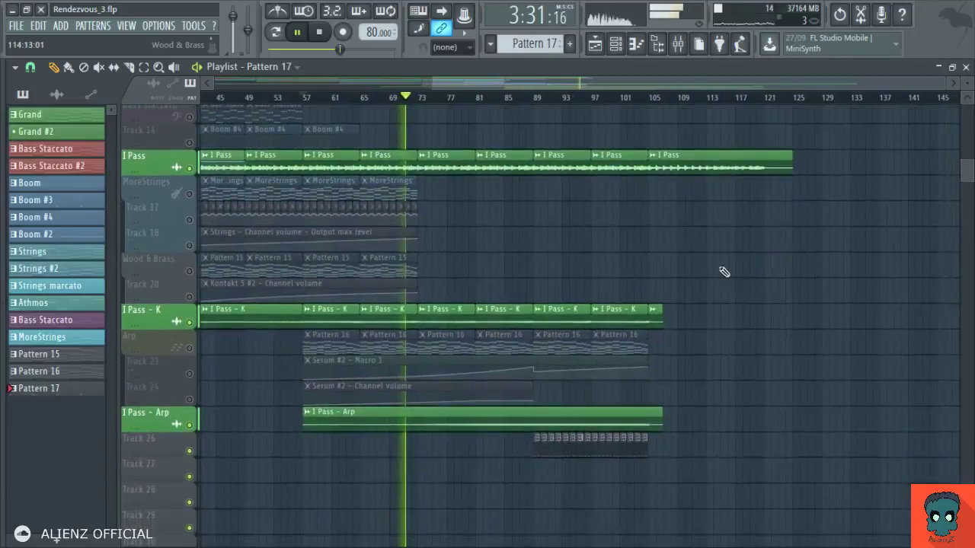
pyautogui.scroll(2, 634, 109)
pyautogui.moveTo(664, 237); pyautogui.dragTo(648, 183)
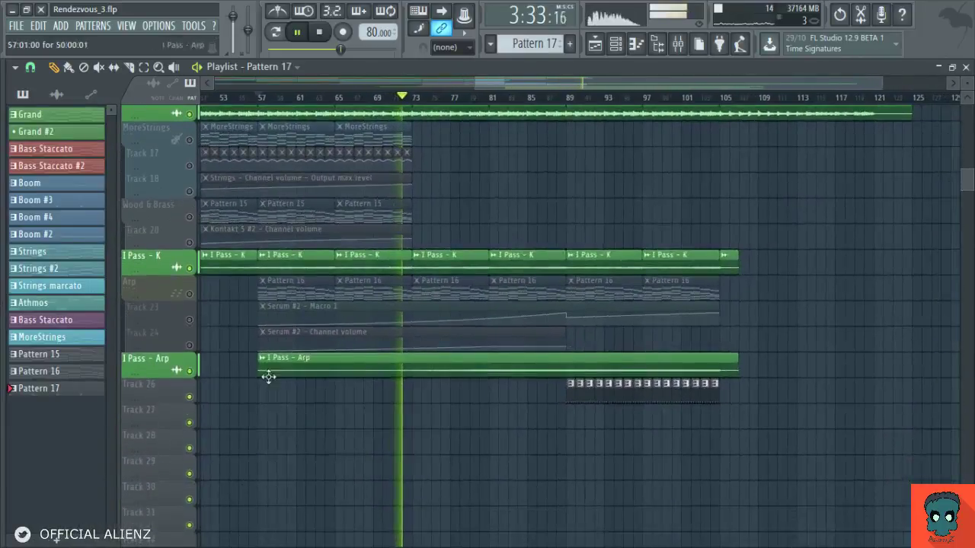
pyautogui.click(164, 407)
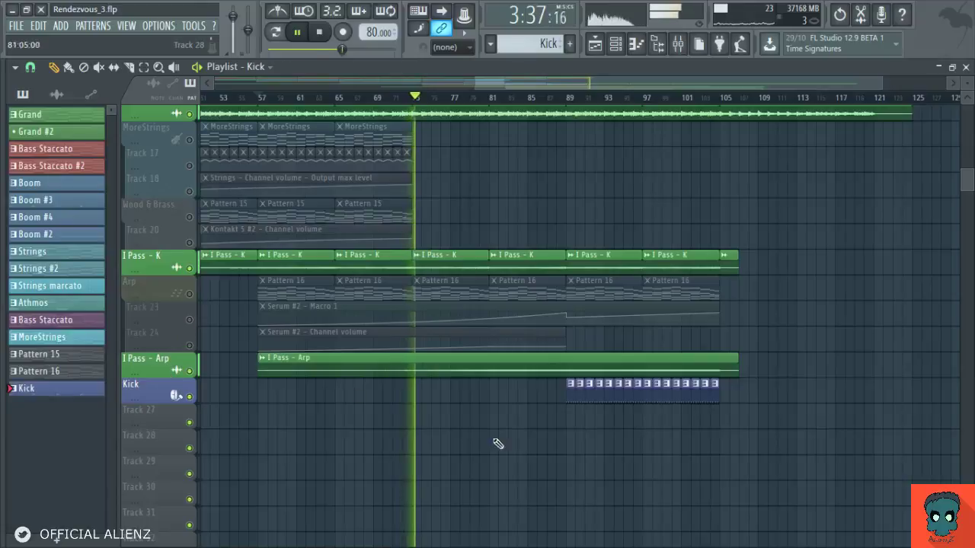
# Listen to the build-up from bar 73 into the Kick patterns while following playback in the playlist
pyautogui.scroll(1, 678, 93)
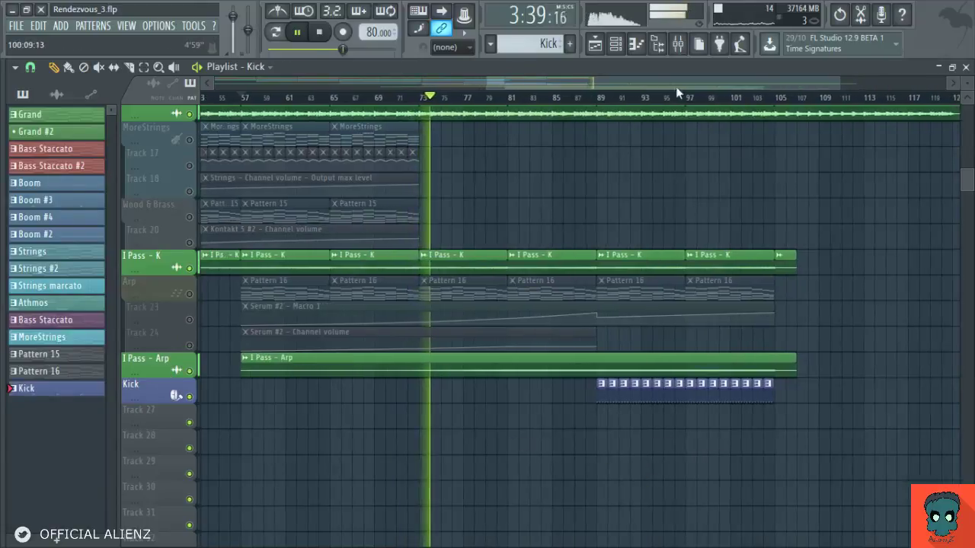
pyautogui.moveTo(723, 271); pyautogui.dragTo(667, 255)
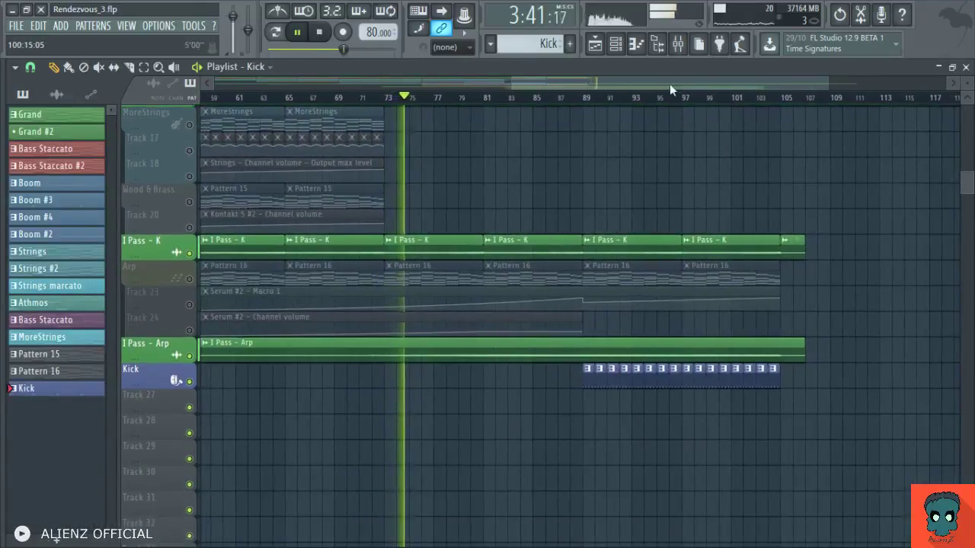
pyautogui.scroll(1, 692, 274)
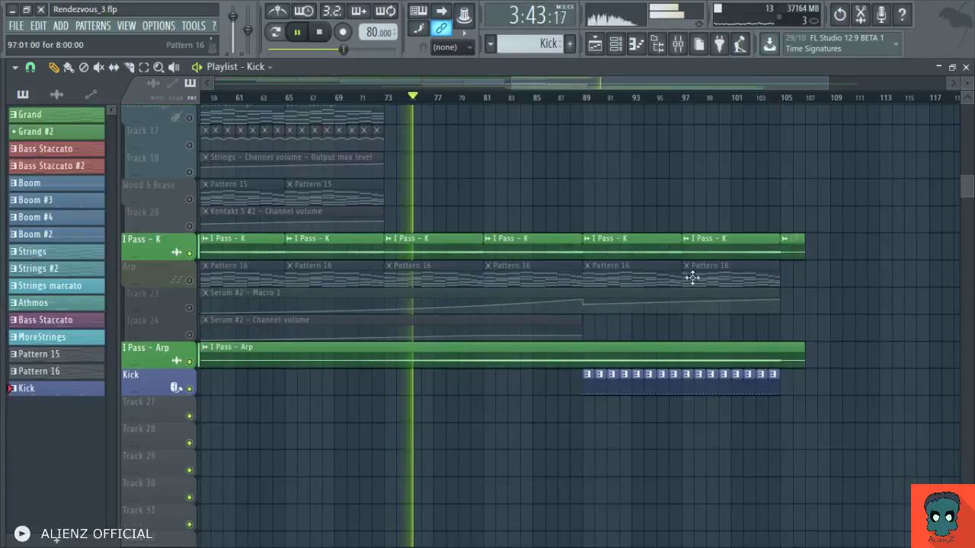
pyautogui.moveTo(620, 238)
pyautogui.mouseDown()
pyautogui.moveTo(578, 272)
pyautogui.moveTo(549, 245)
pyautogui.mouseUp()
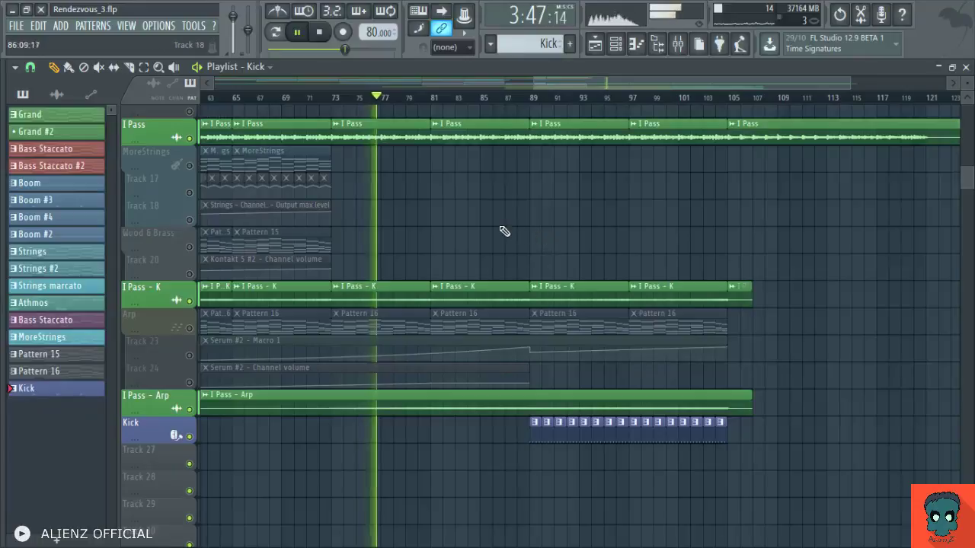
pyautogui.moveTo(550, 237); pyautogui.dragTo(509, 239)
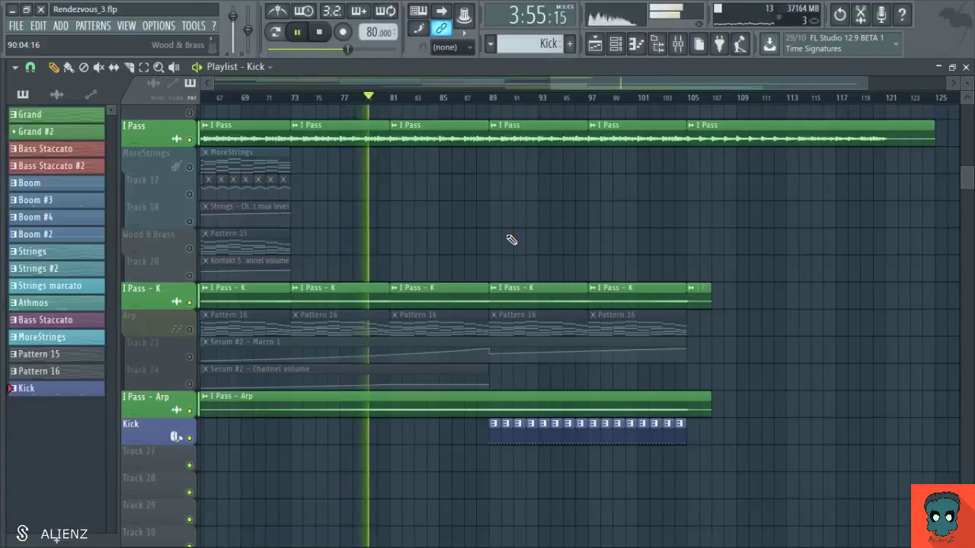
pyautogui.moveTo(522, 230); pyautogui.dragTo(534, 239)
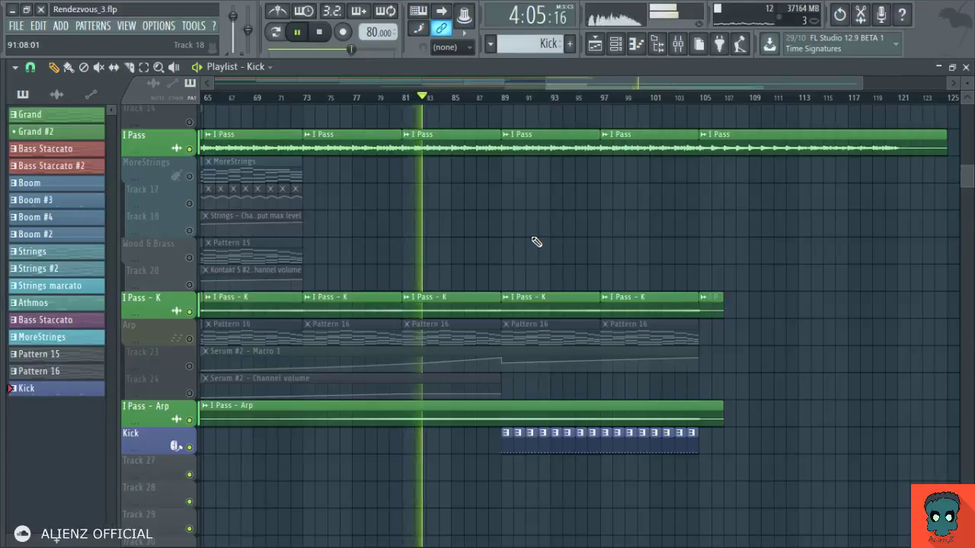
pyautogui.moveTo(533, 238); pyautogui.dragTo(521, 240)
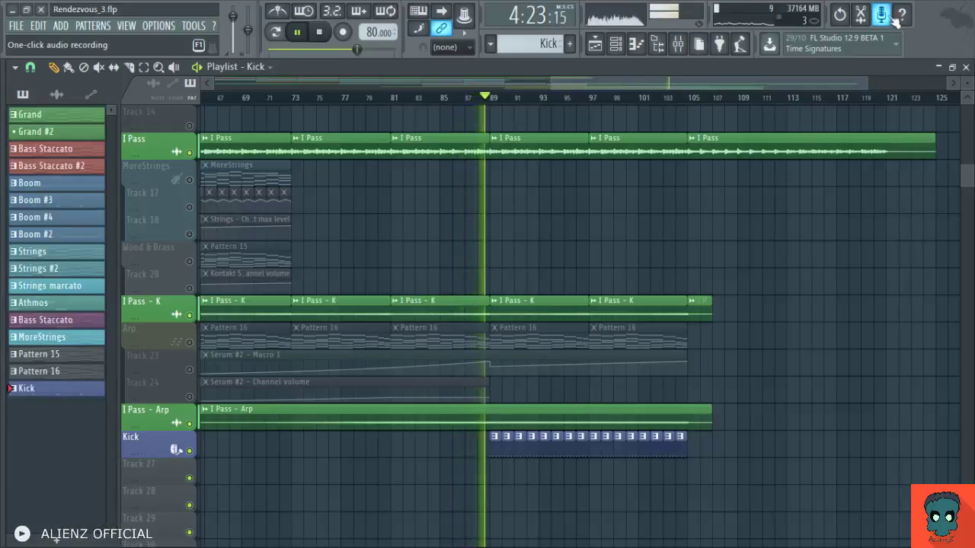
pyautogui.scroll(-1, 830, 277)
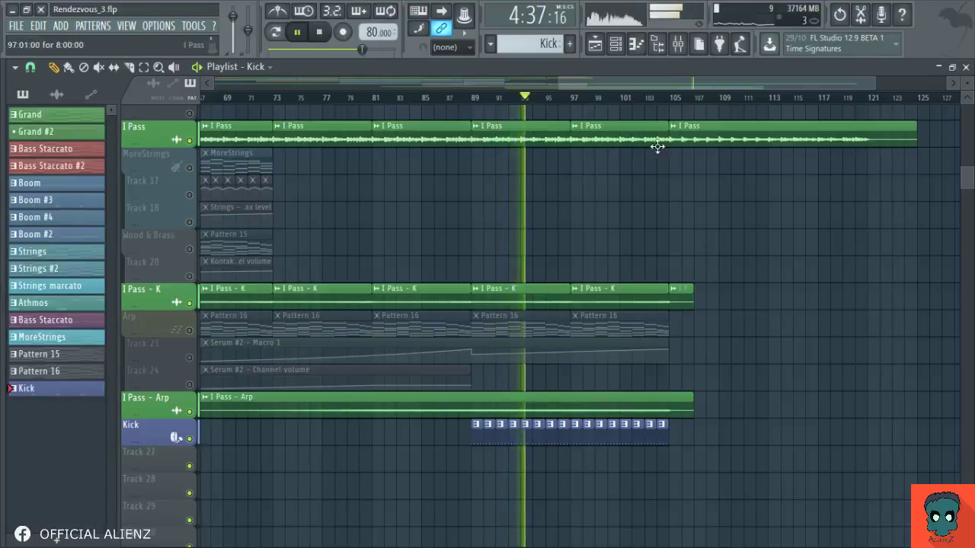
# Slice the long I Pass - Arp clip at bars 89 and 97
pyautogui.scroll(2, 677, 86)
pyautogui.moveTo(811, 288); pyautogui.dragTo(708, 234)
pyautogui.moveTo(749, 259); pyautogui.dragTo(694, 268)
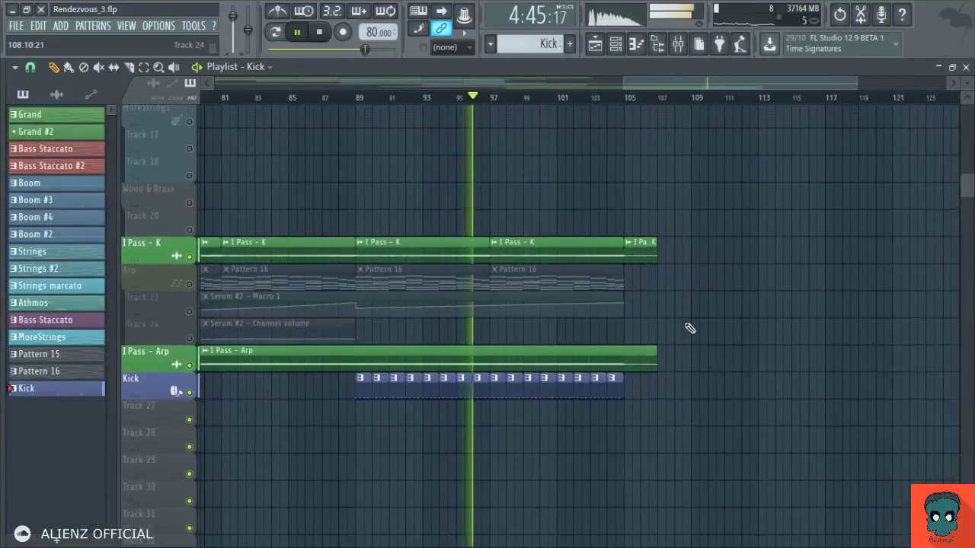
pyautogui.press('c')
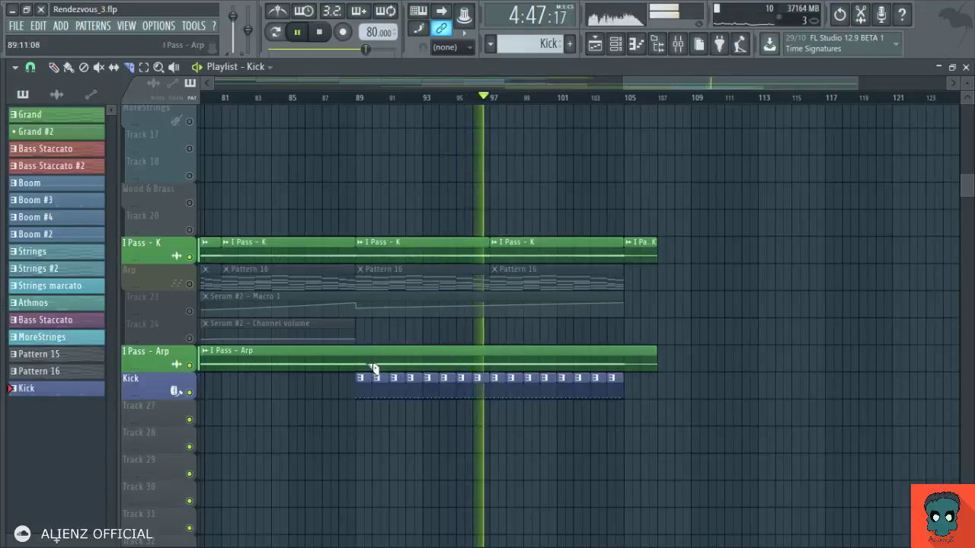
pyautogui.click(358, 365)
pyautogui.click(494, 367)
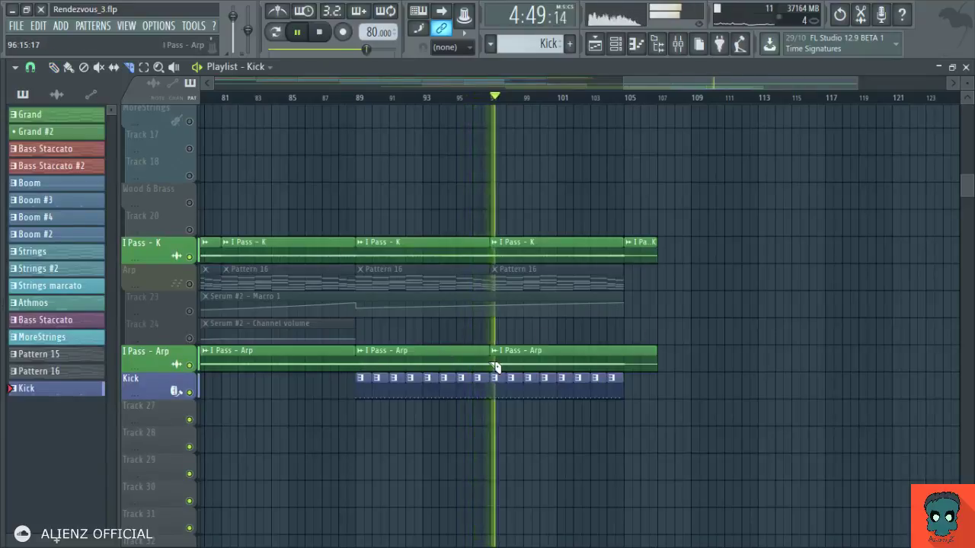
# Delete and re-place the I Pass - Arp clip at bars 89 to 97, and slice the last Arp clip at bar 105
pyautogui.press('p')
pyautogui.rightClick(435, 364)
pyautogui.press('c')
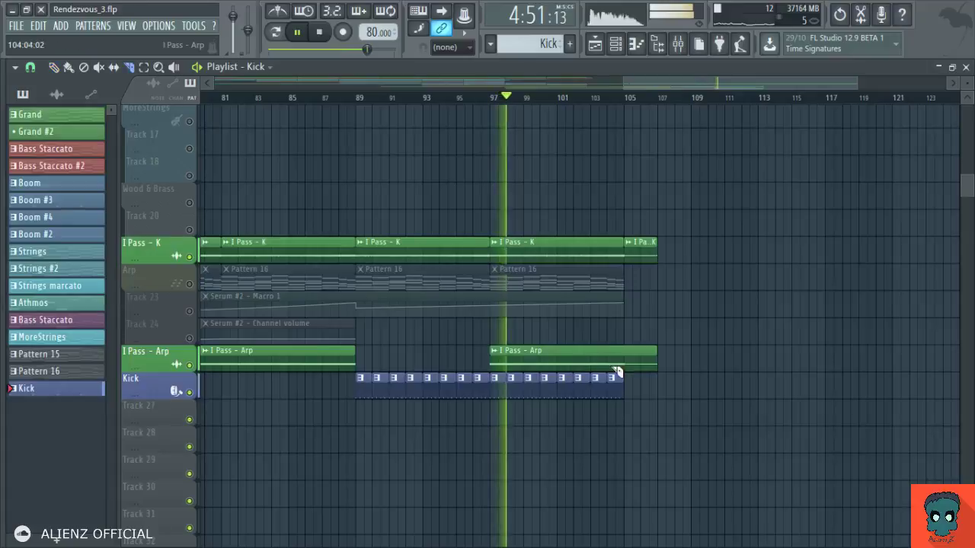
pyautogui.click(623, 368)
pyautogui.press('p')
pyautogui.click(444, 358)
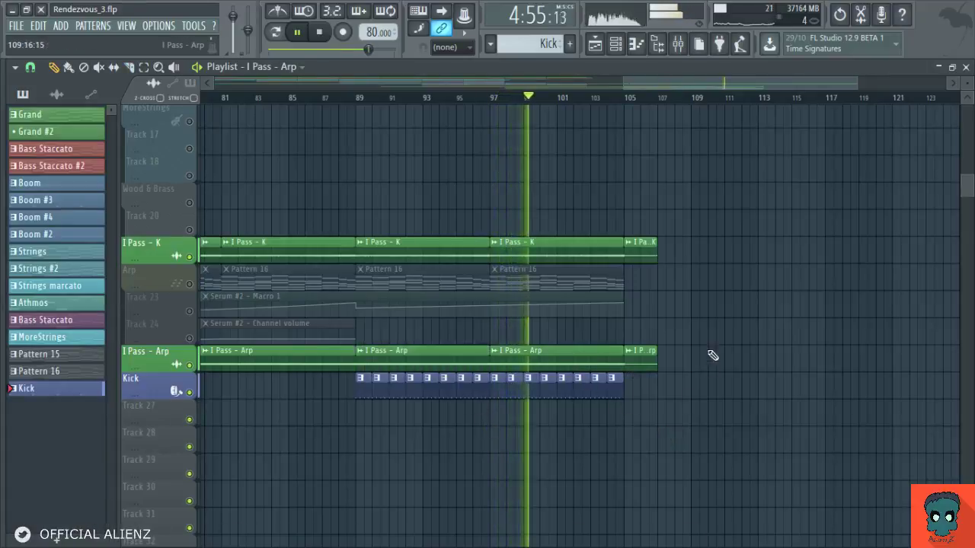
# Automate the I Pass - Arp clip's volume multiplier over bars 97 to 105 as a curved fade-out with about 44% tension
pyautogui.scroll(1, 708, 373)
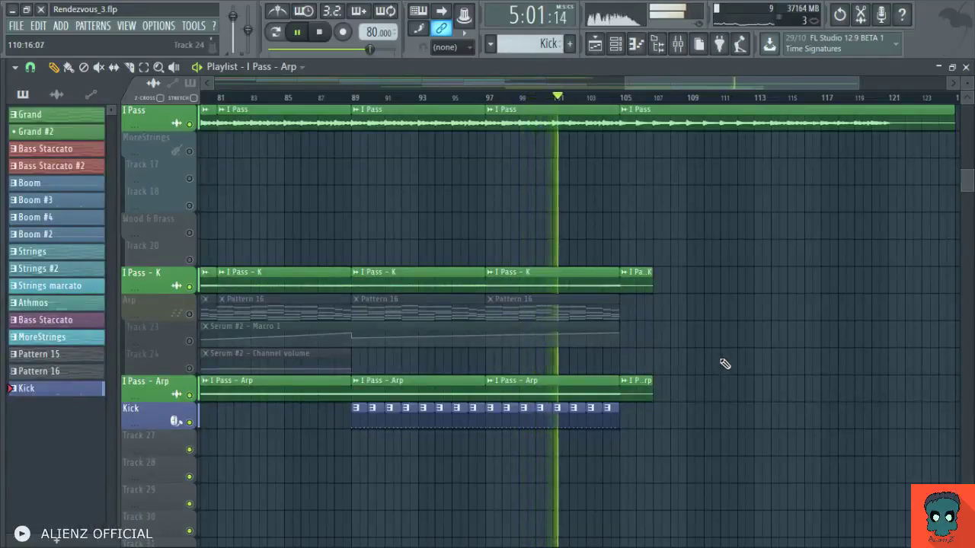
pyautogui.scroll(1, 720, 367)
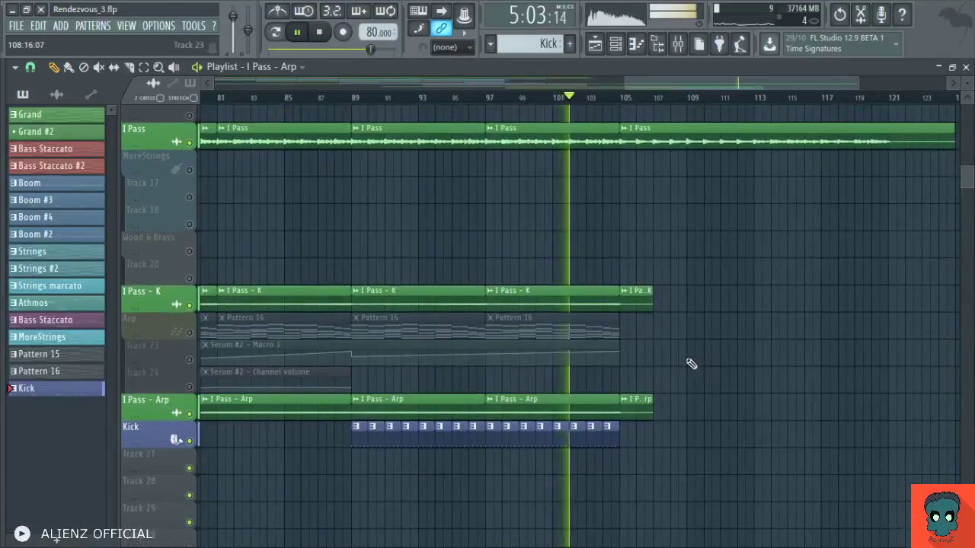
pyautogui.scroll(-1, 680, 338)
pyautogui.scroll(-1, 689, 320)
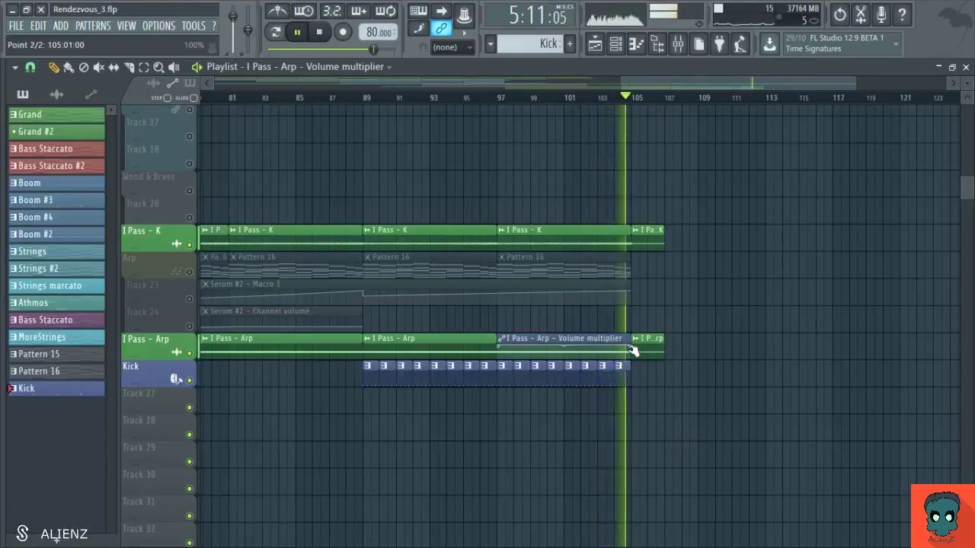
pyautogui.moveTo(564, 346); pyautogui.dragTo(564, 335)
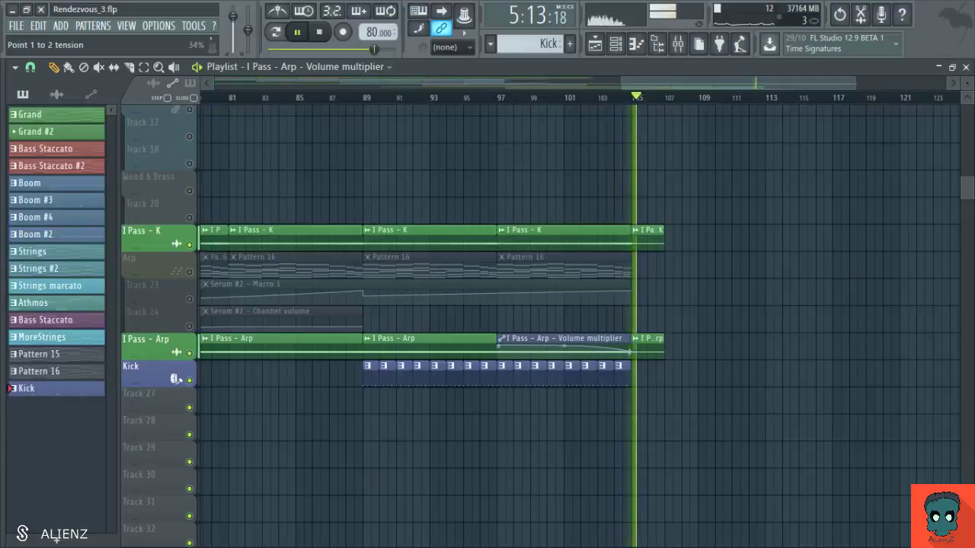
# Listen to the I Pass tail following the arp fade-out up to about bar 111 and stop playback
pyautogui.scroll(2, 682, 366)
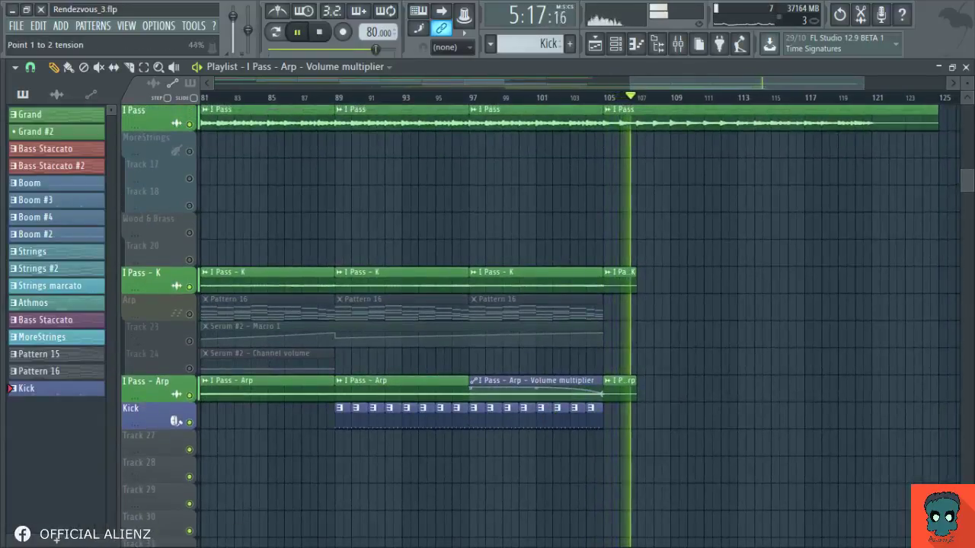
pyautogui.scroll(2, 735, 411)
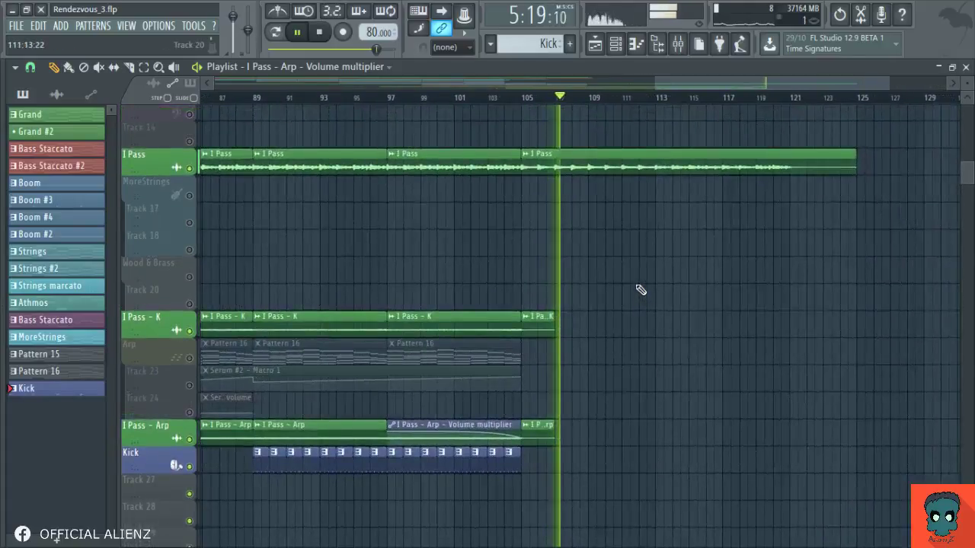
pyautogui.scroll(-1, 689, 327)
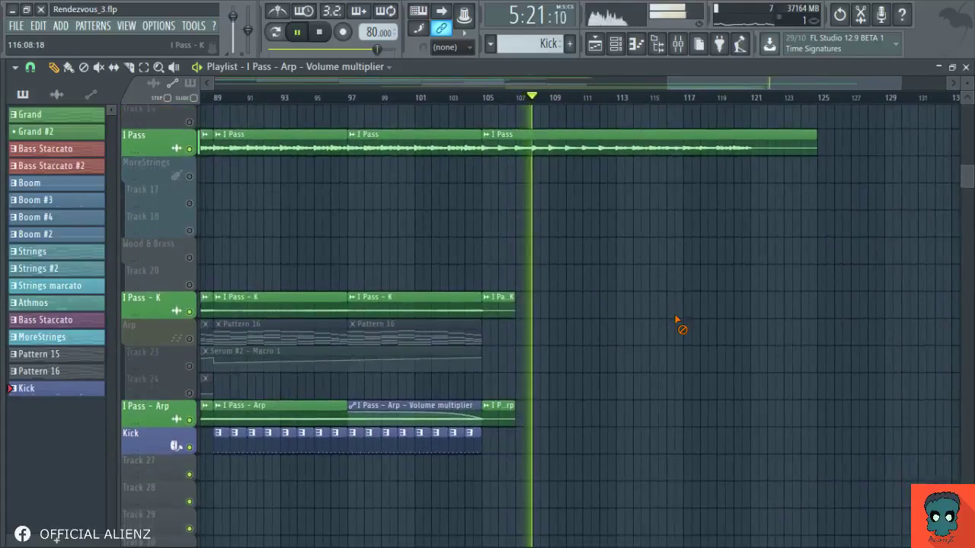
pyautogui.hscroll(-2, 678, 320)
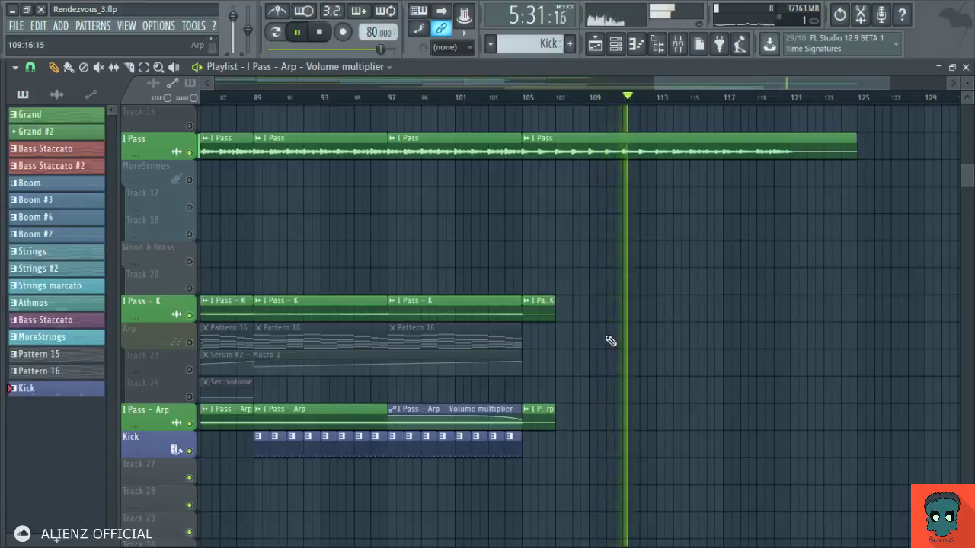
pyautogui.press('space')
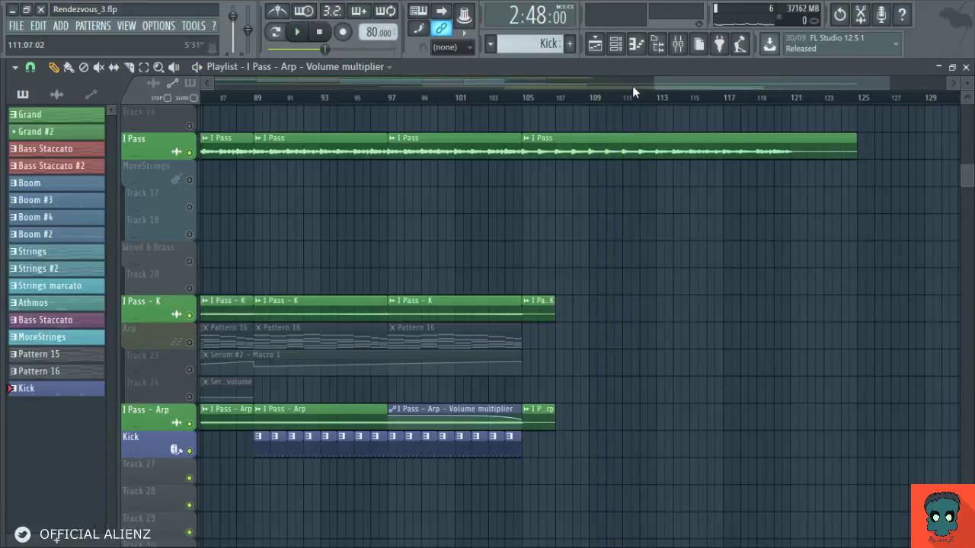
pyautogui.scroll(-5, 632, 91)
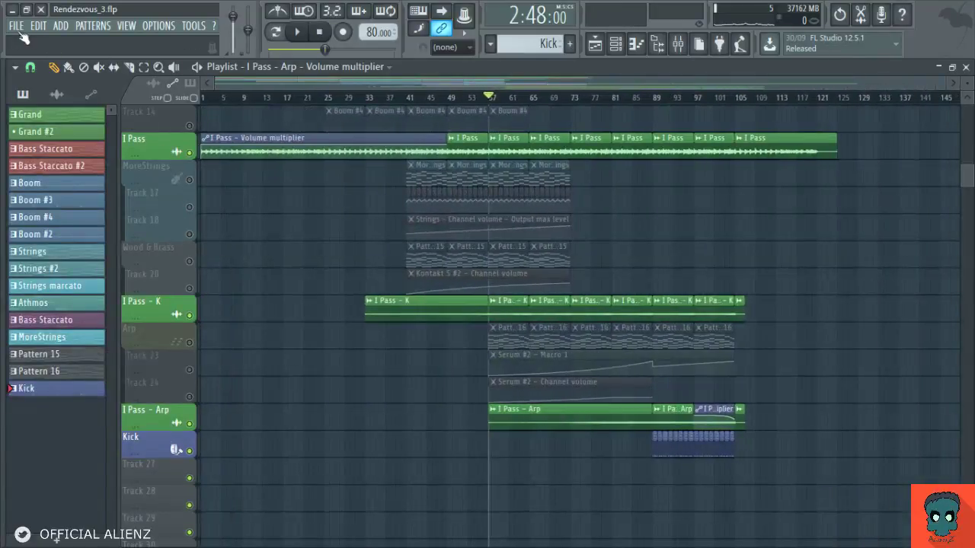